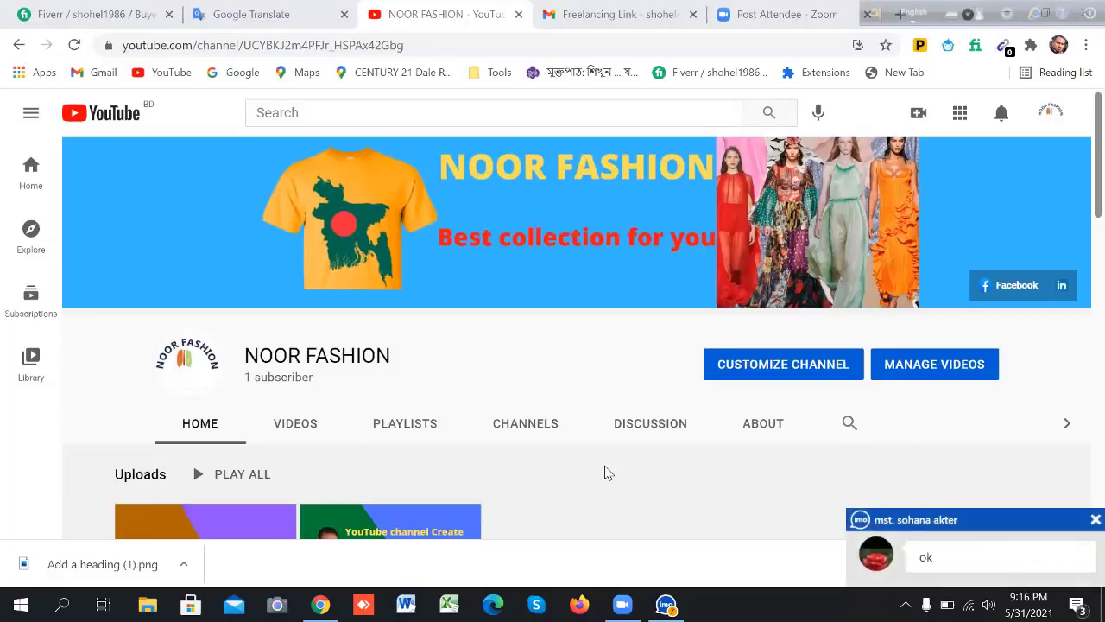
Dismiss the chat popup and review the About page's description, Bangladesh location, join date and links
left_click(1095, 519)
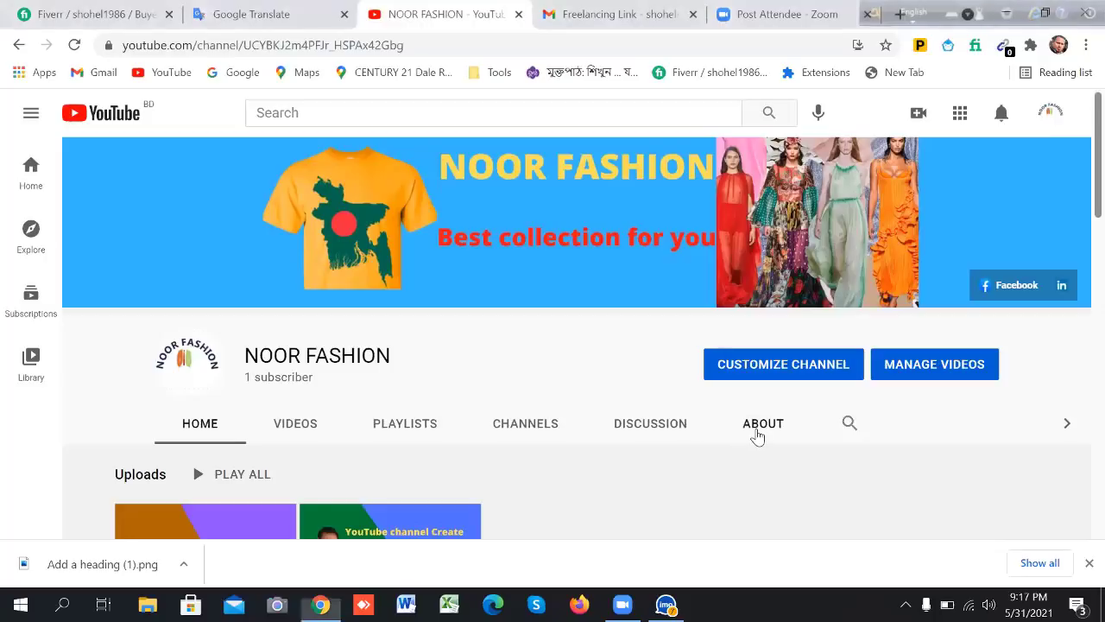
left_click(757, 434)
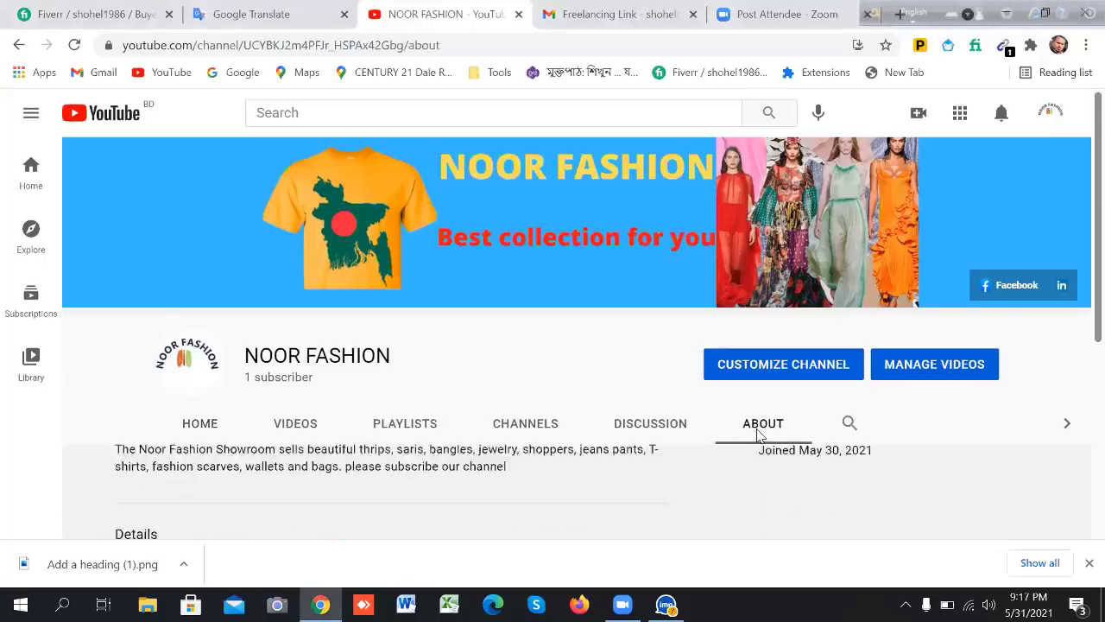
scroll(757, 435, "down", 1)
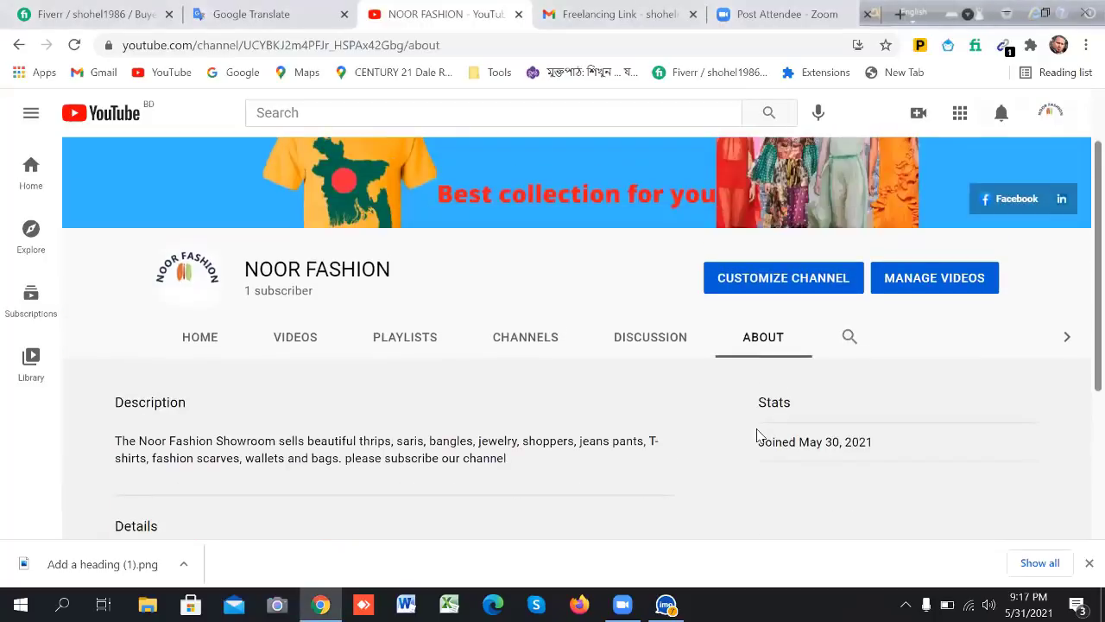
scroll(757, 435, "down", 2)
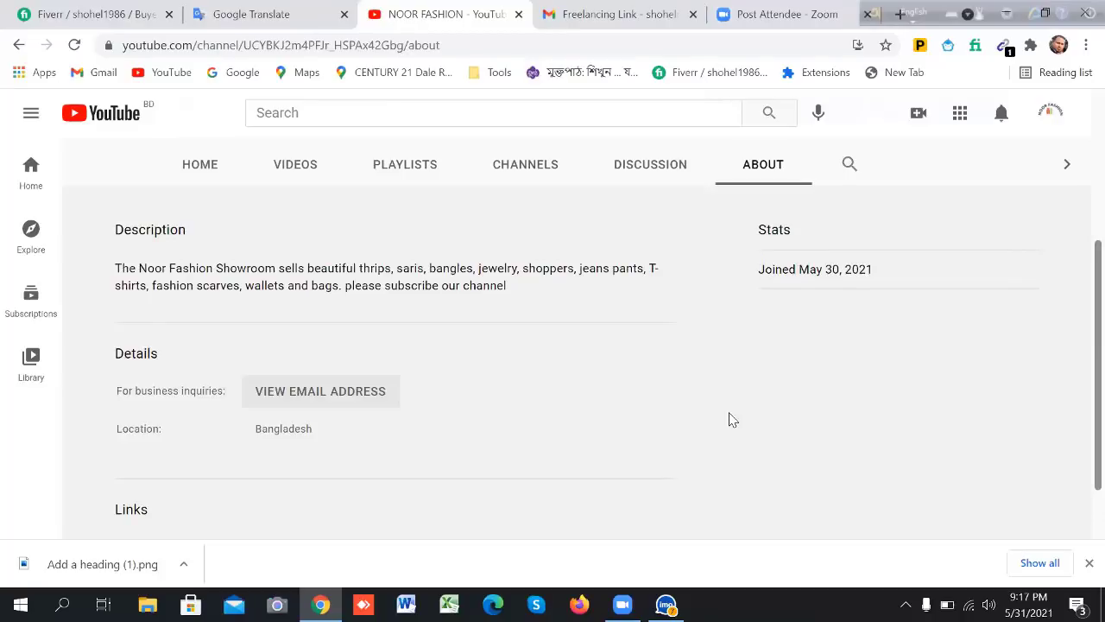
scroll(728, 419, "down", 1)
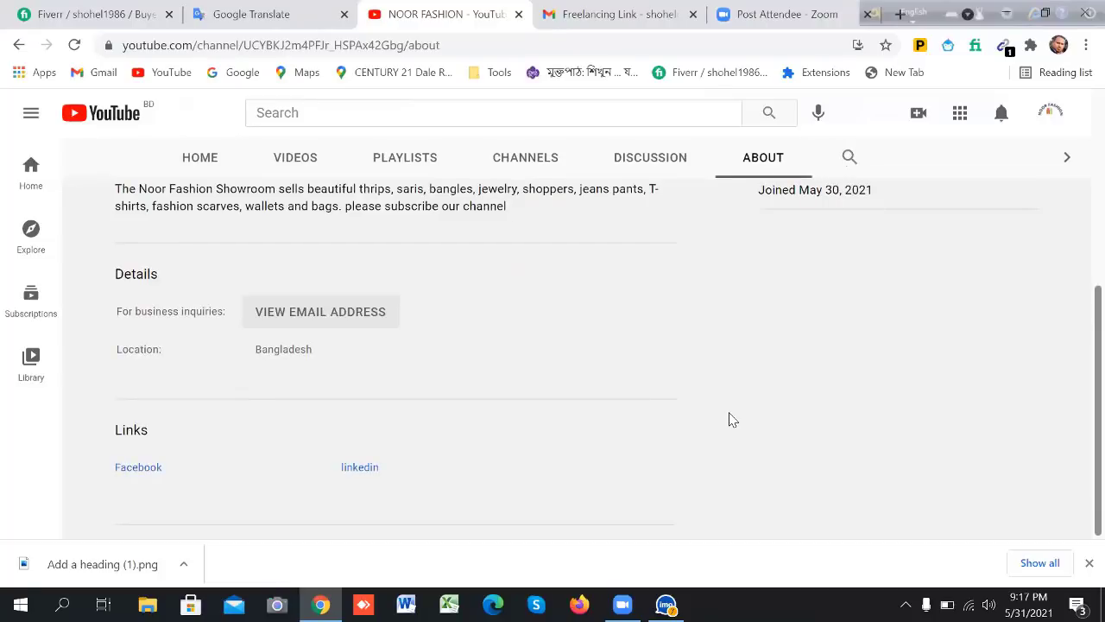
scroll(728, 419, "up", 4)
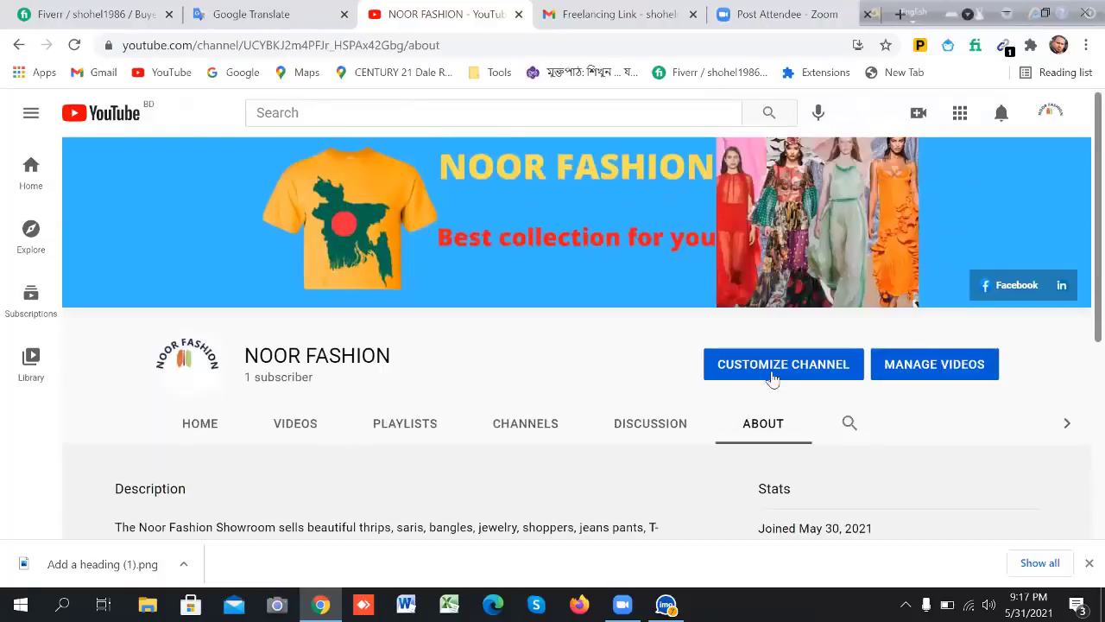
left_click(777, 367)
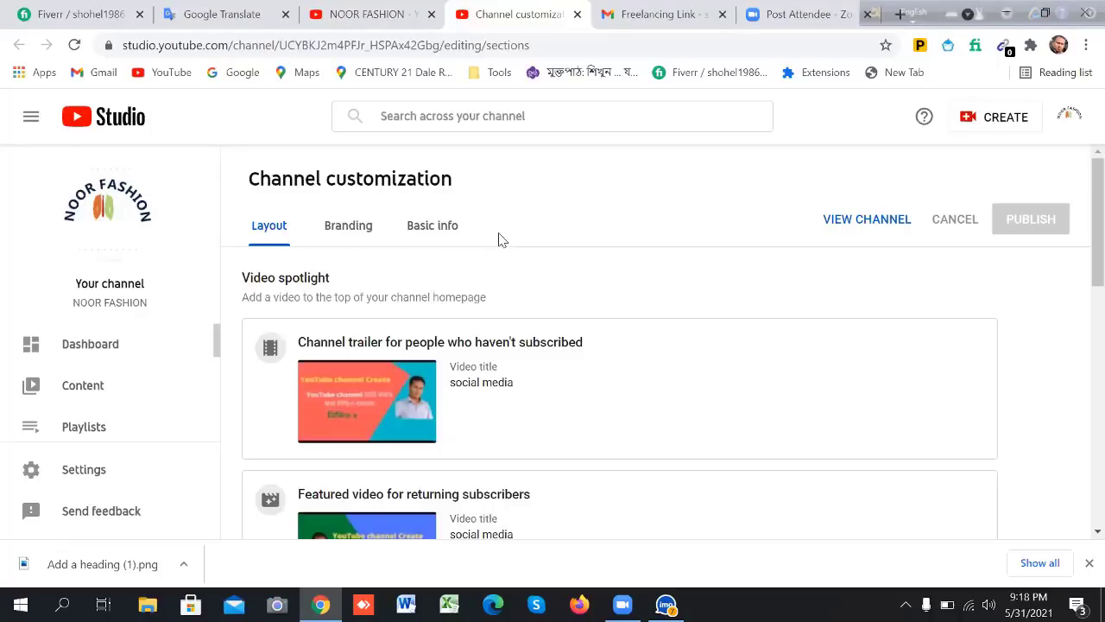
left_click(370, 235)
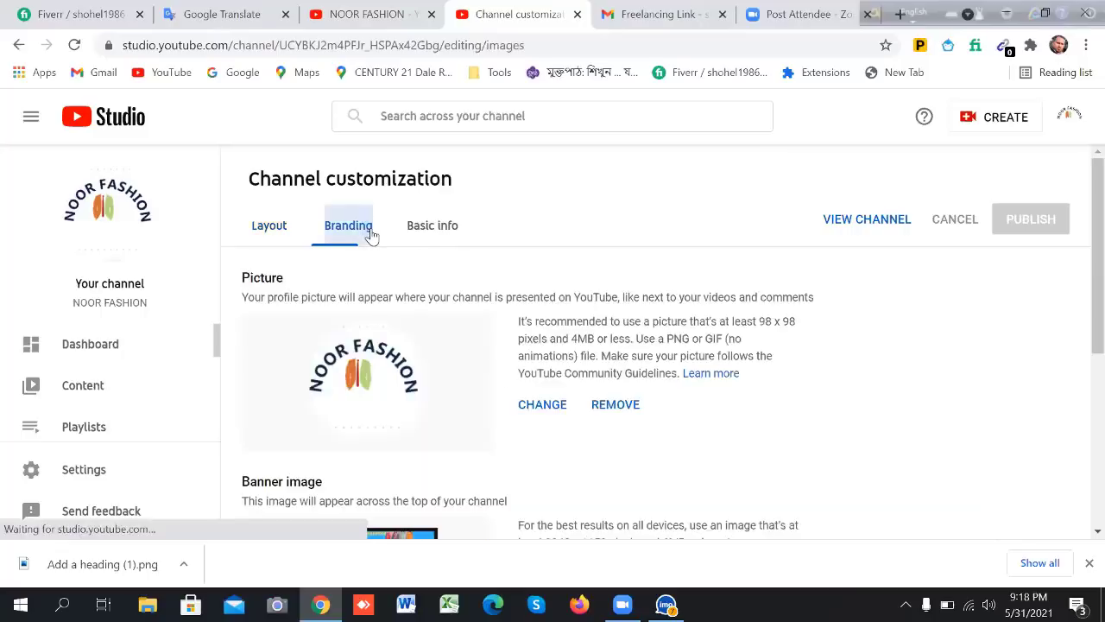
scroll(501, 278, "down", 2)
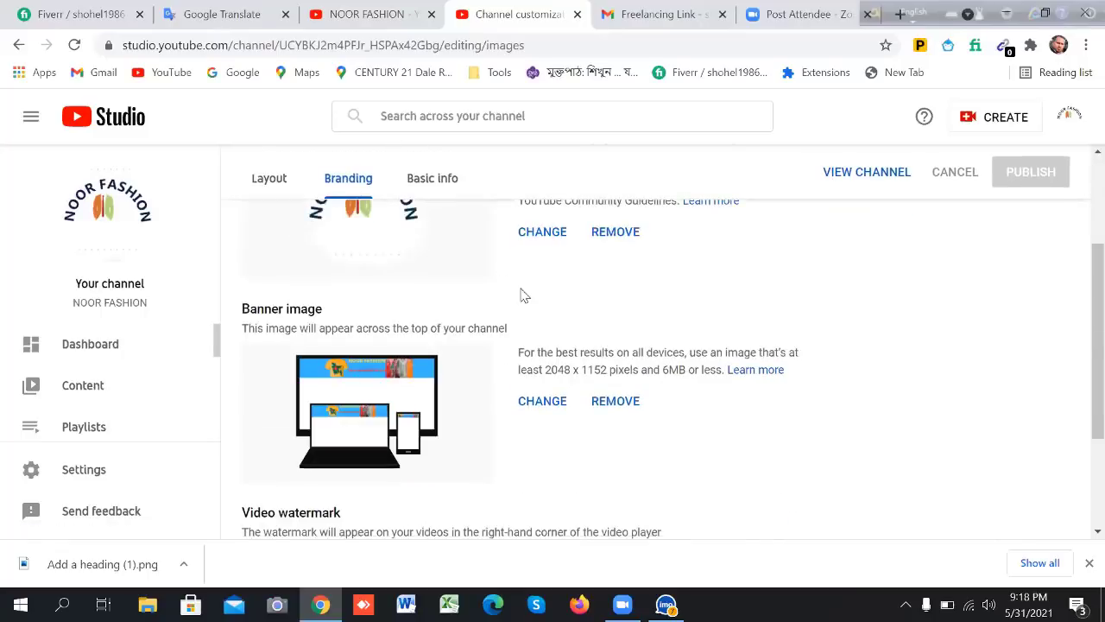
scroll(521, 291, "up", 1)
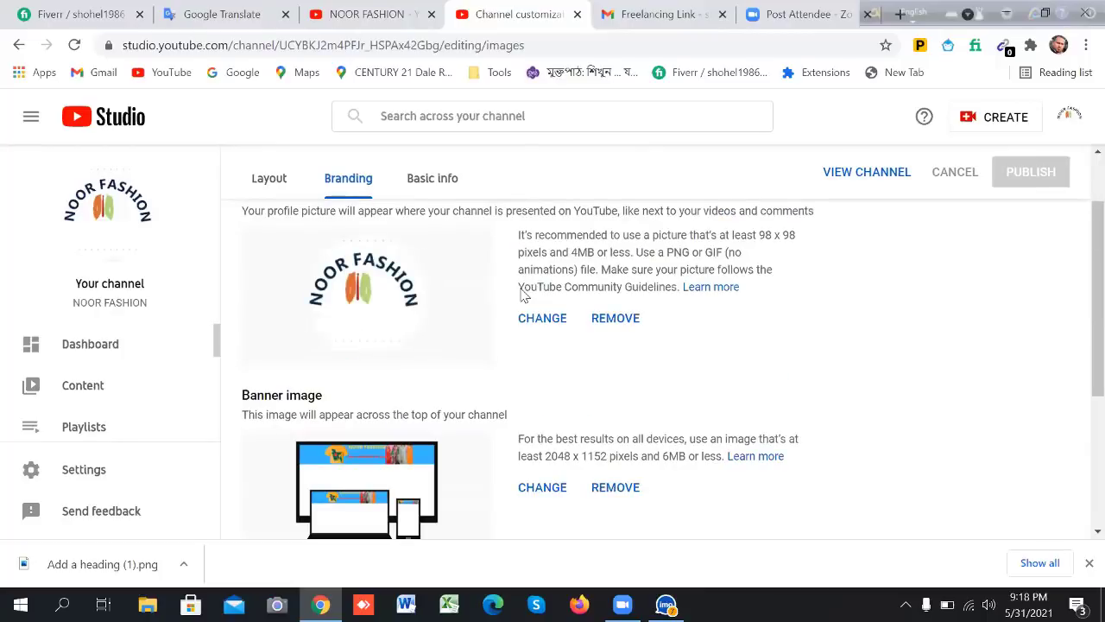
scroll(521, 295, "down", 1)
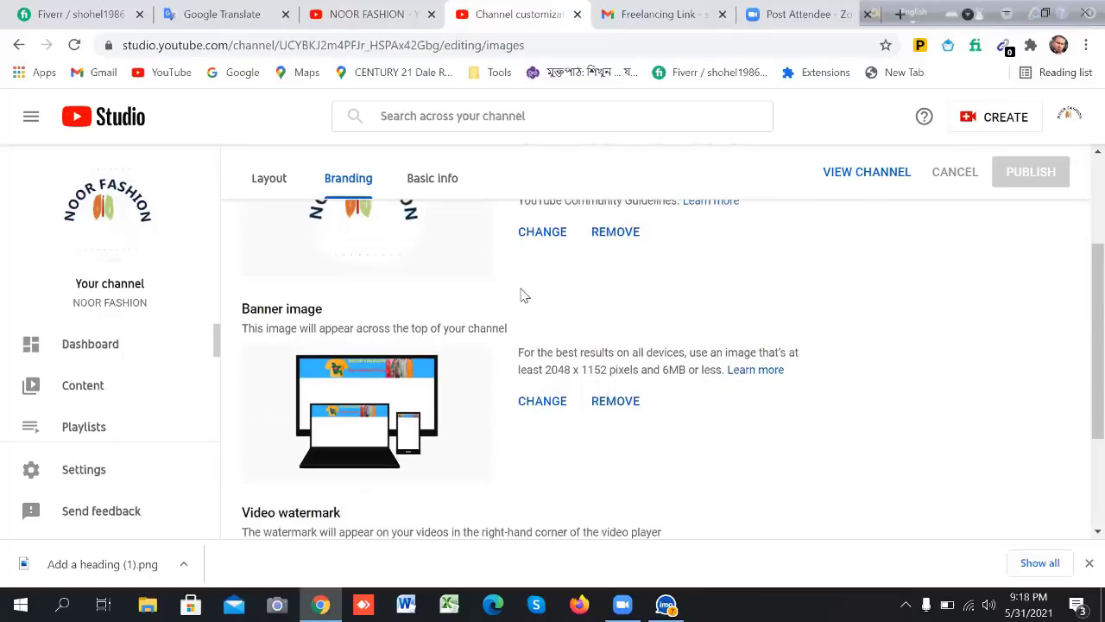
scroll(521, 295, "down", 2)
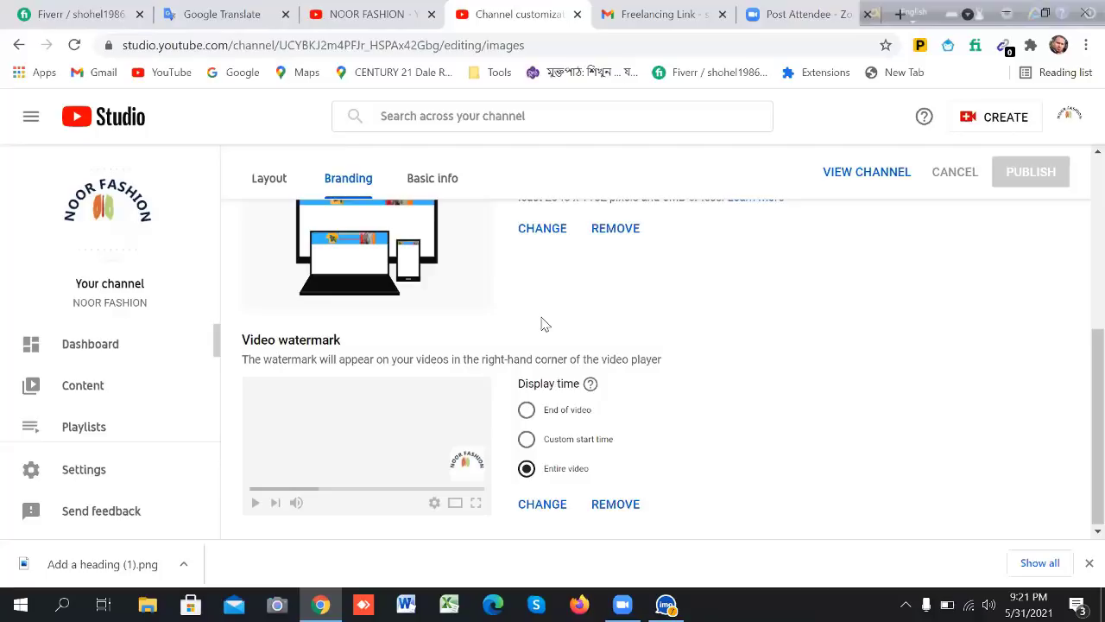
Review the Layout settings' 'social media' channel trailer and returning-subscriber featured video
left_click(282, 184)
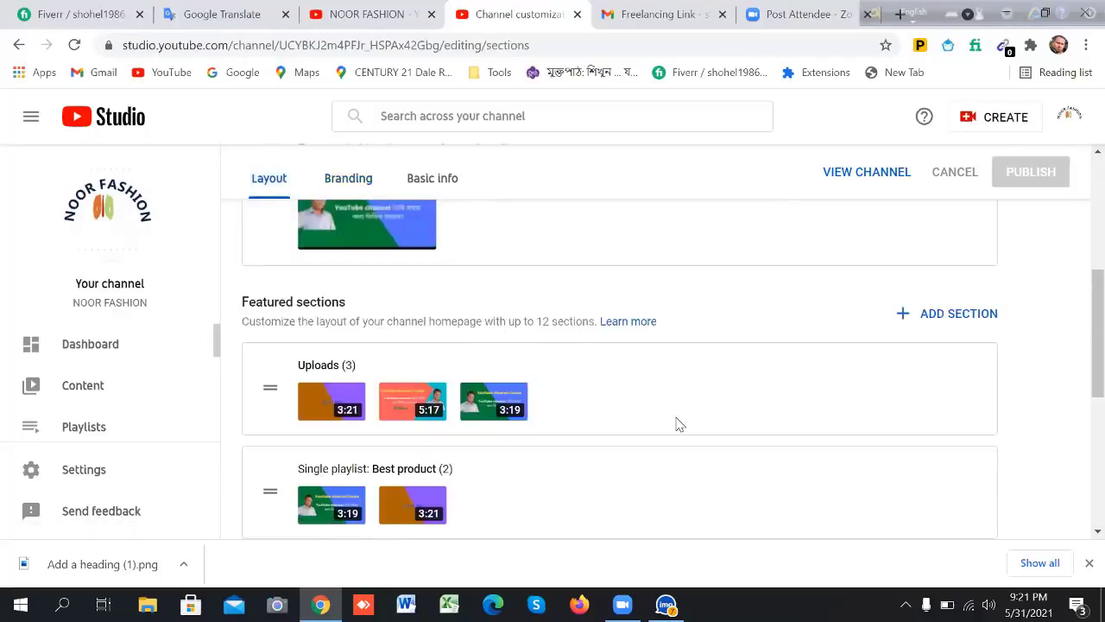
mouse_move(679, 424)
scroll(679, 424, "up", 5)
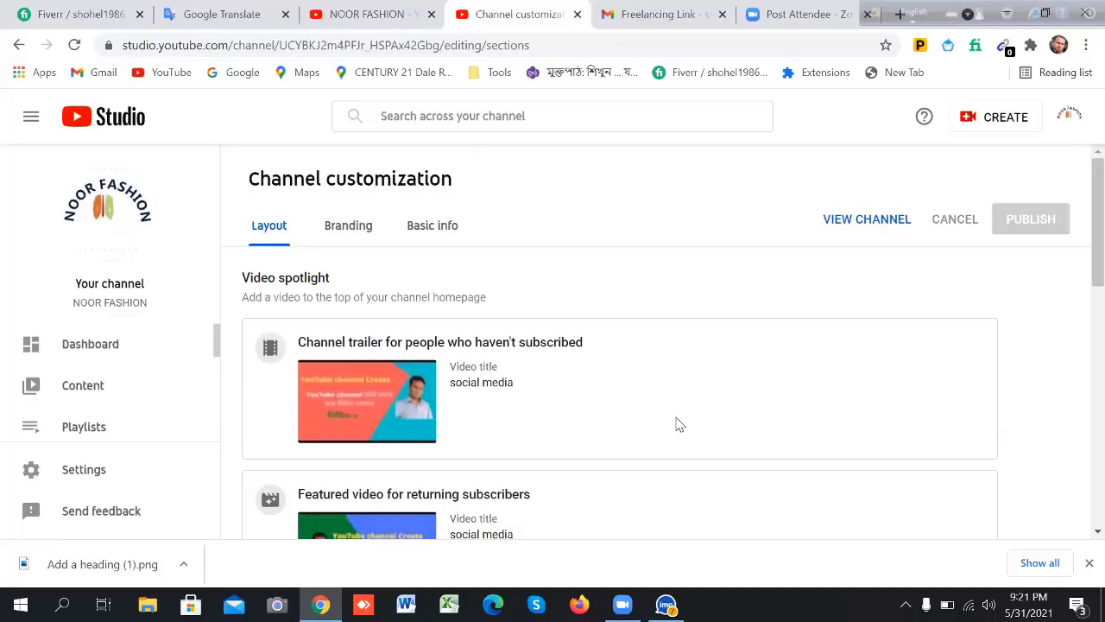
scroll(680, 424, "down", 1)
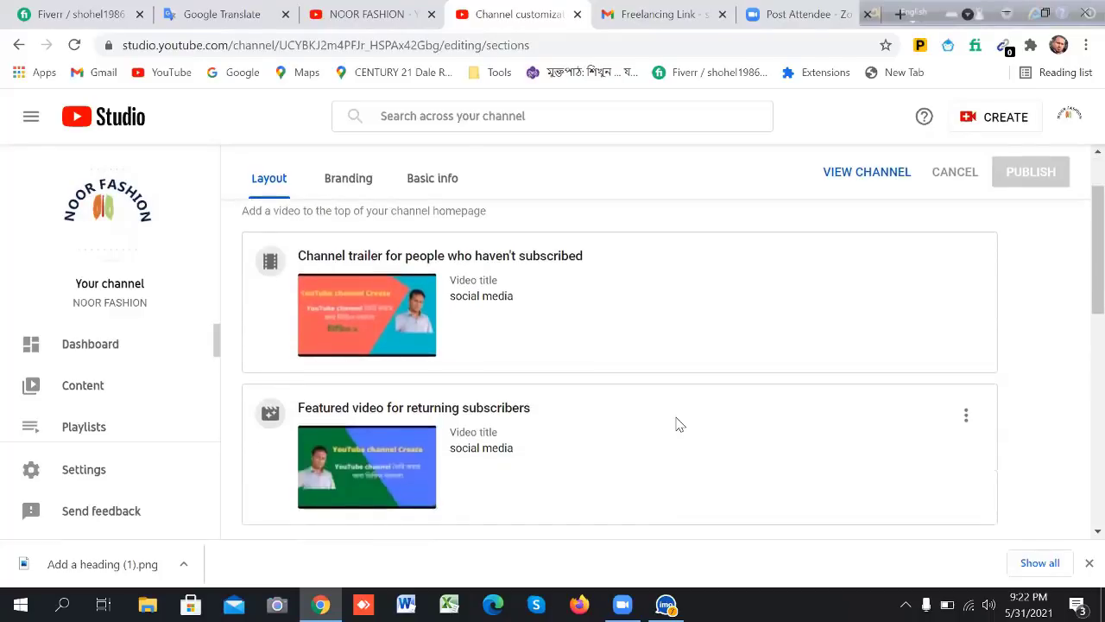
scroll(680, 424, "down", 3)
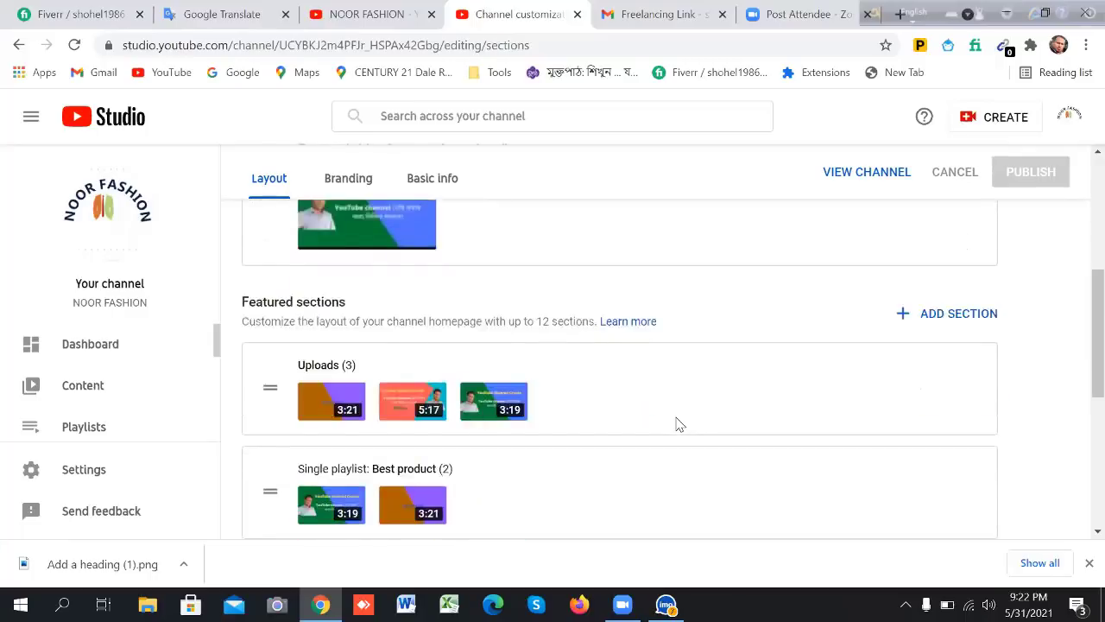
scroll(680, 424, "up", 3)
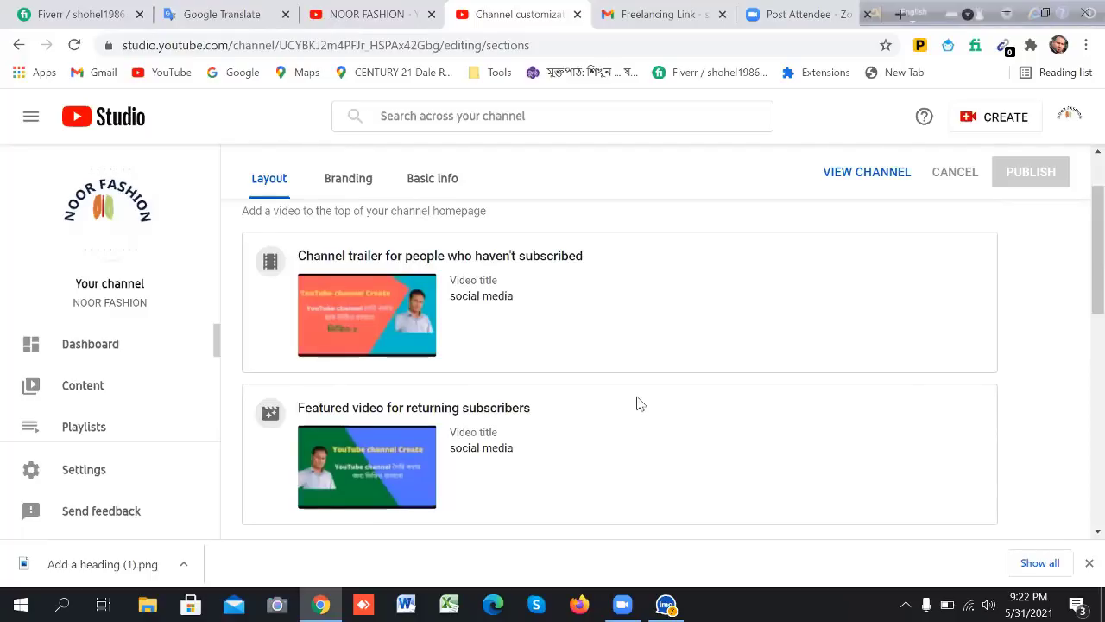
scroll(660, 293, "up", 1)
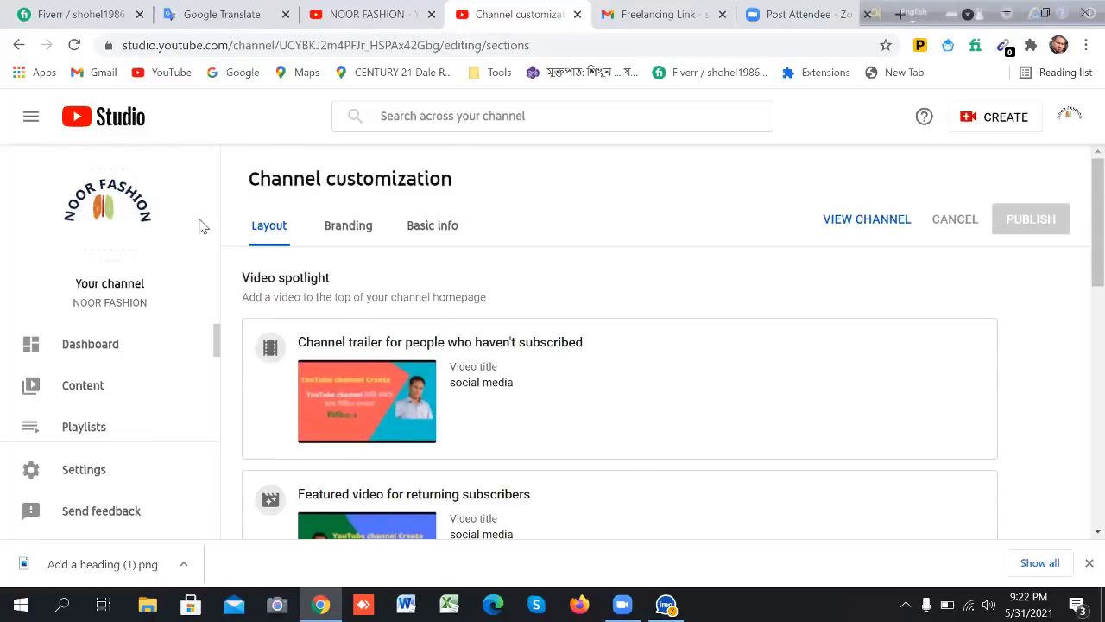
Open NOOR FASHION's public YouTube page from the Studio channel logo link
left_click(101, 211)
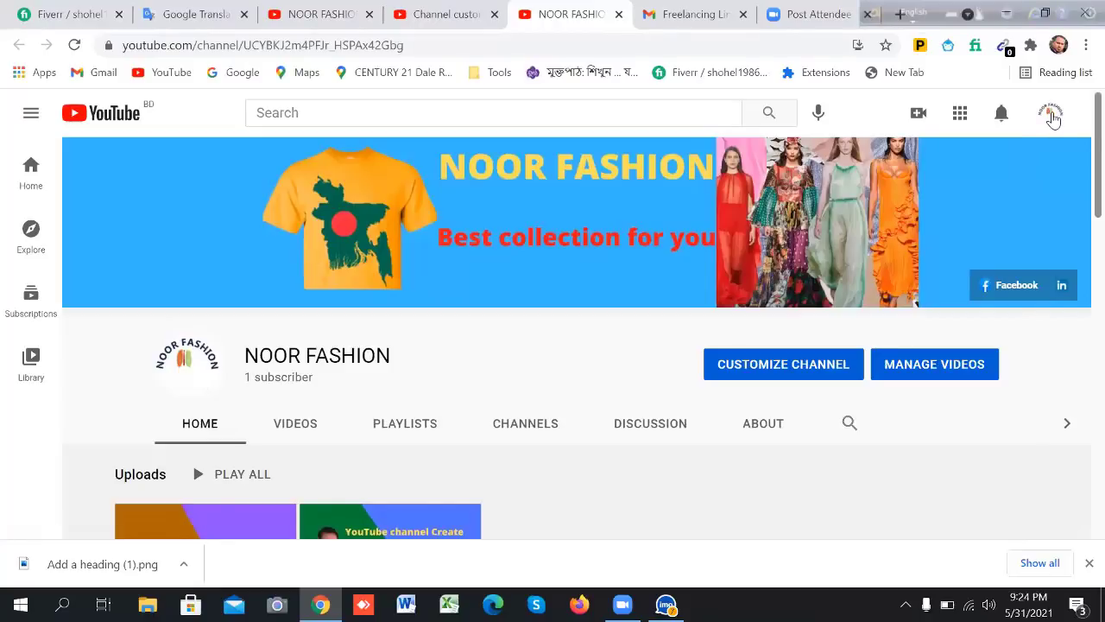
left_click(1051, 115)
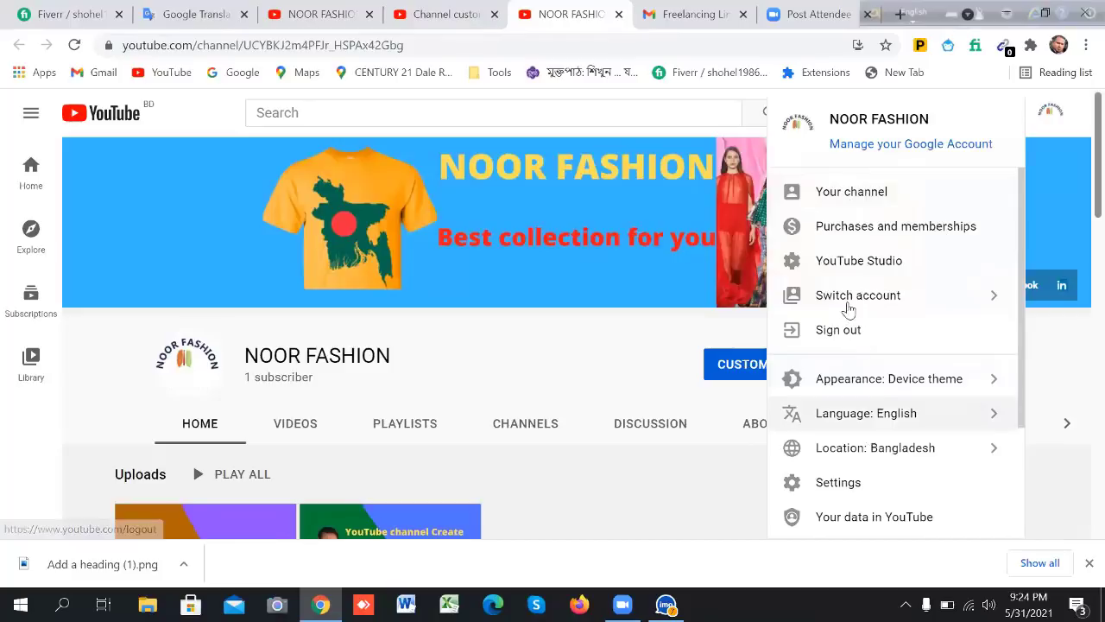
Show the account switcher listing three accounts with NOOR FASHION checked as active
left_click(847, 302)
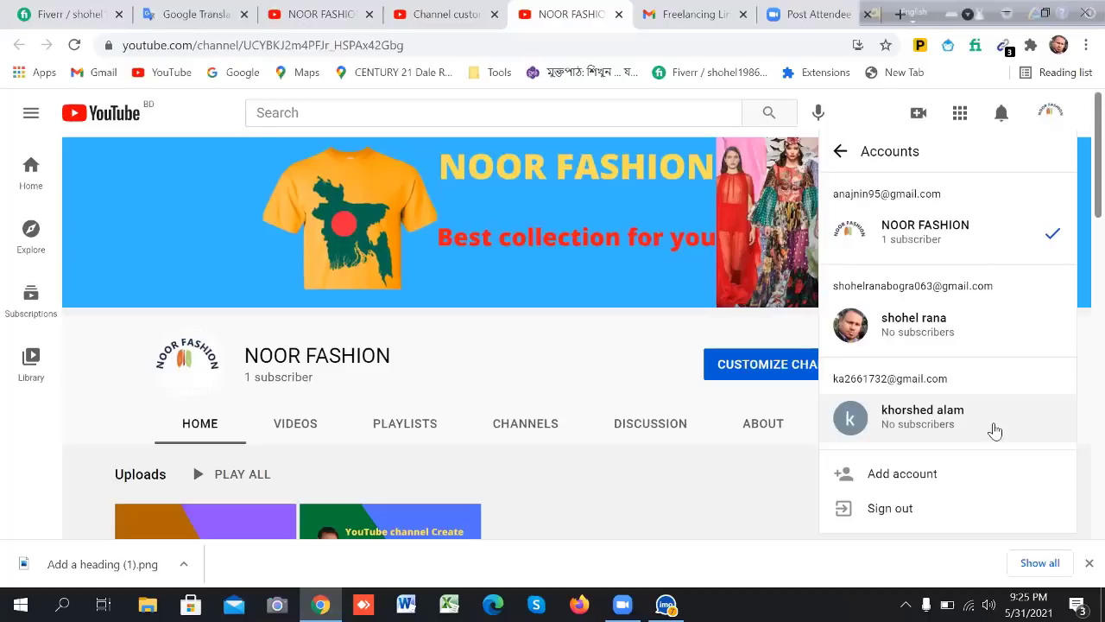
Go to YouTube Account settings and scroll through NOOR FASHION's channel and membership options
left_click(532, 365)
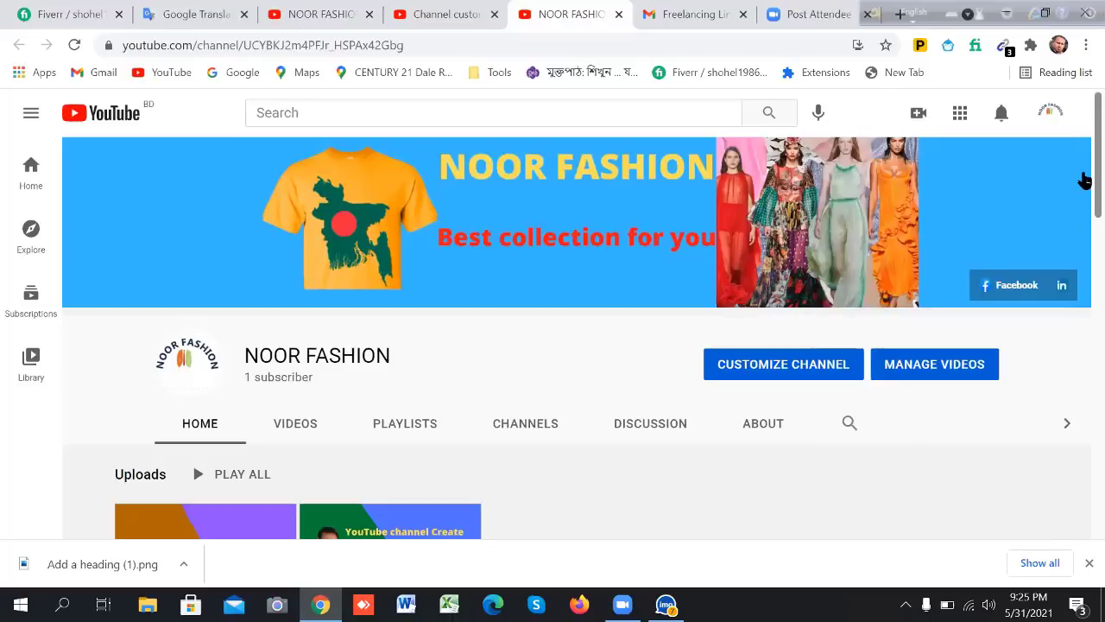
left_click(1049, 117)
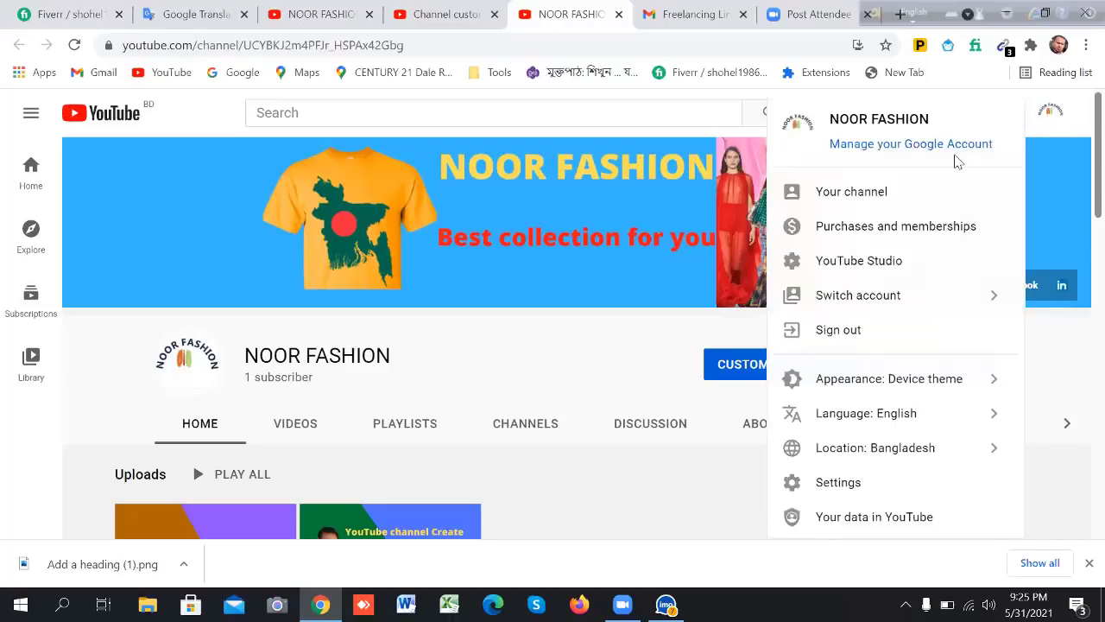
left_click(836, 487)
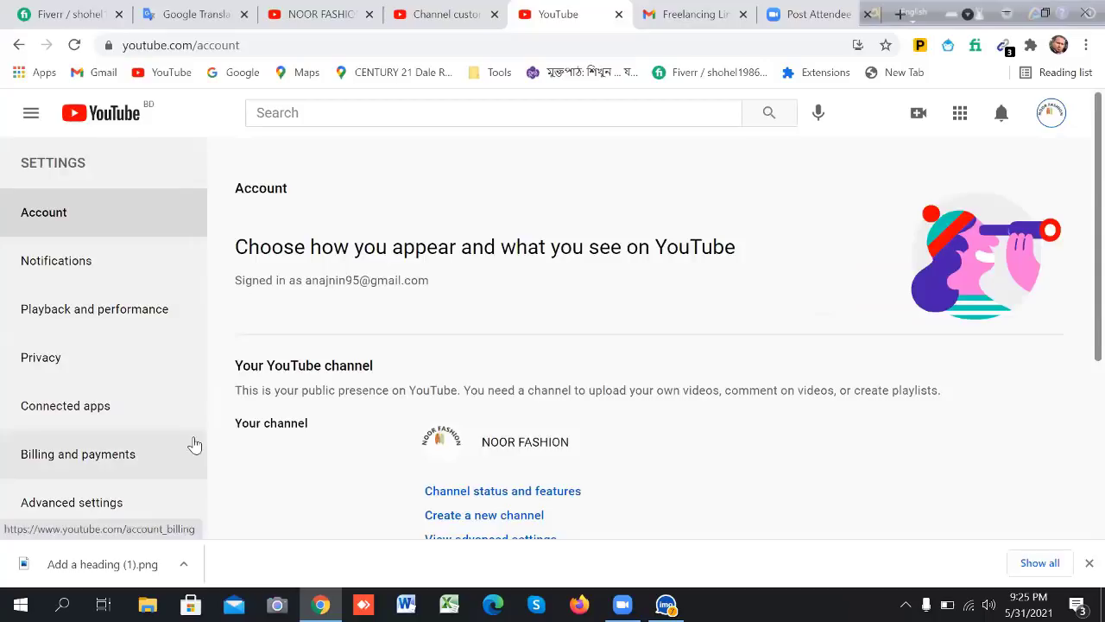
scroll(108, 428, "down", 2)
scroll(108, 428, "down", 1)
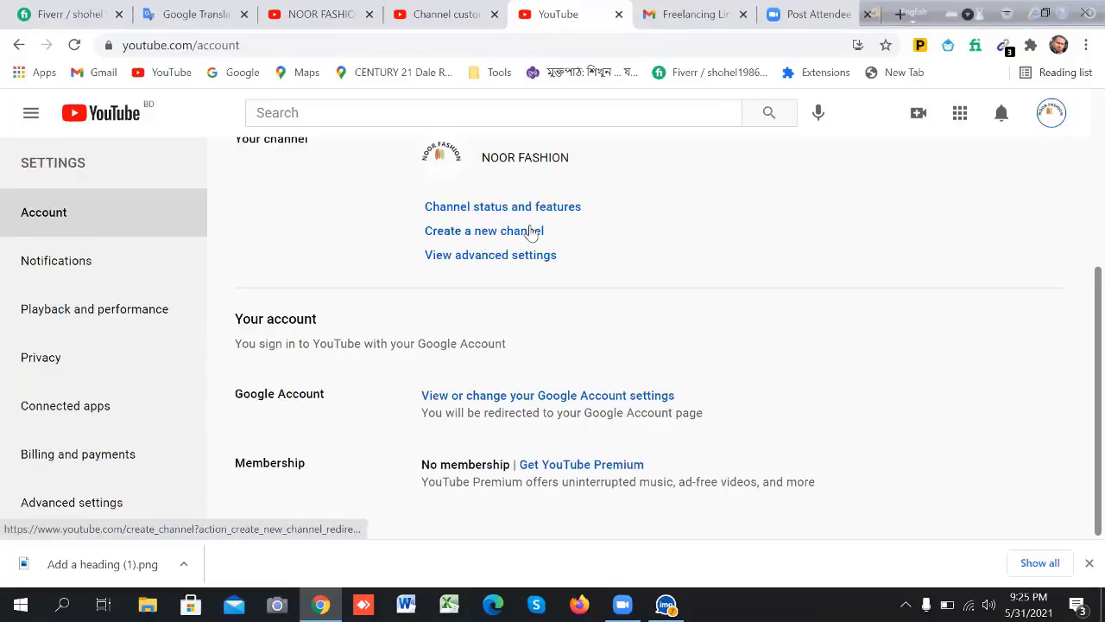
Open the empty 'Create your channel name' form, then return to the NOOR FASHION tab
left_click(484, 235)
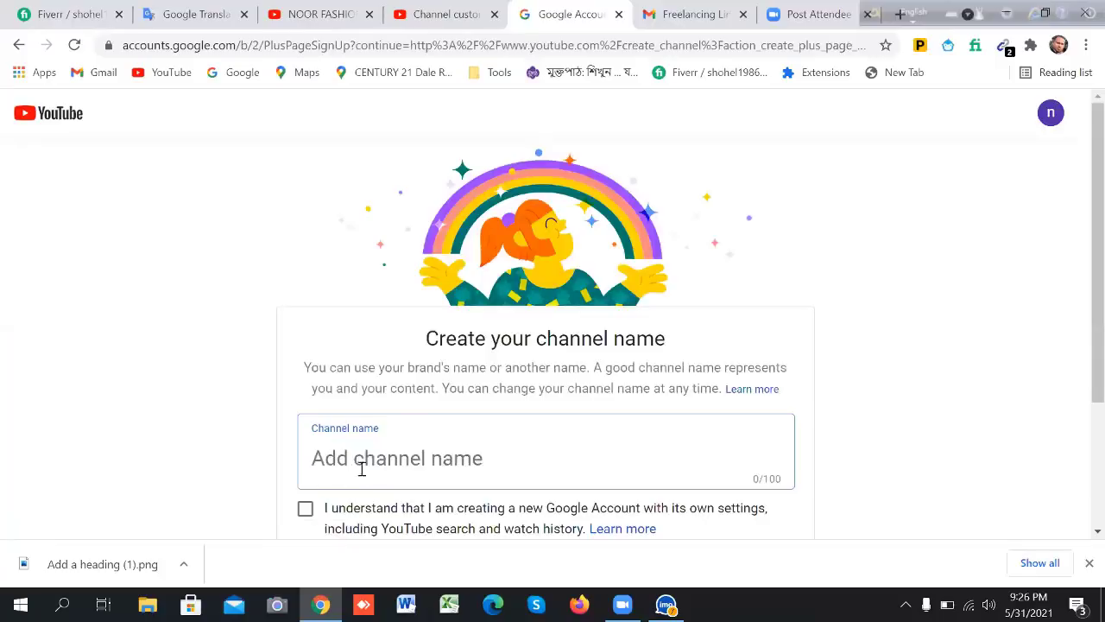
scroll(414, 457, "down", 3)
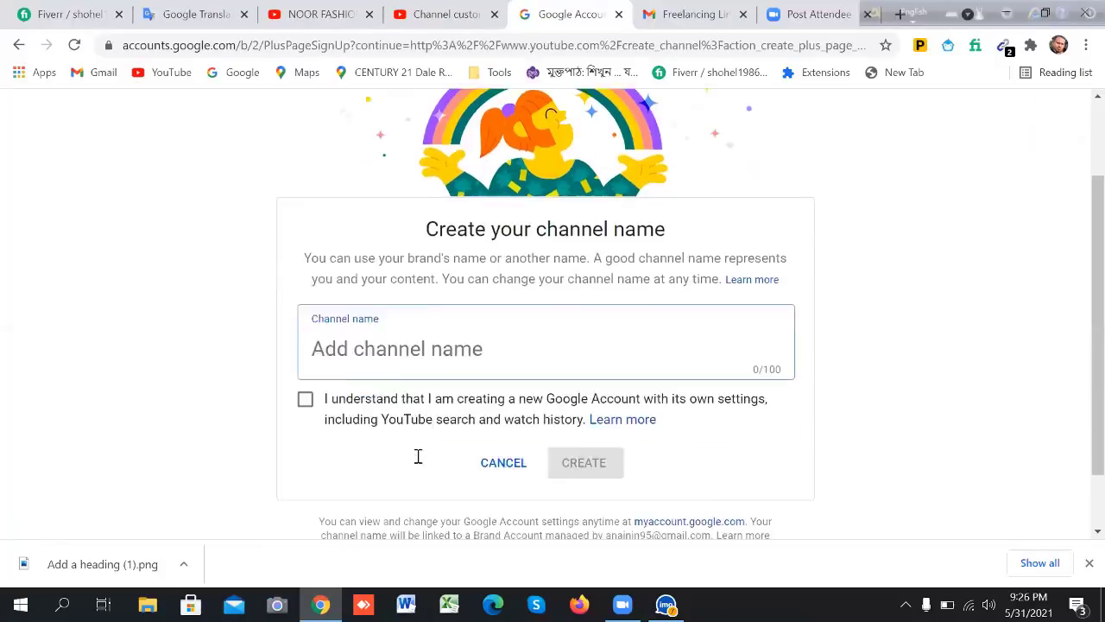
scroll(417, 456, "up", 1)
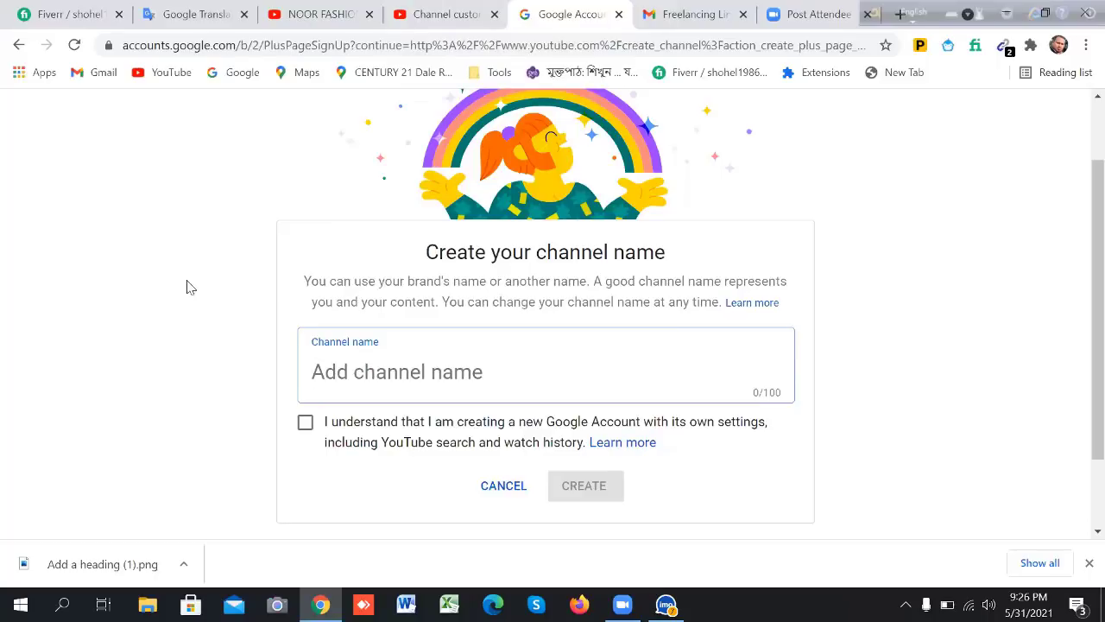
left_click(322, 17)
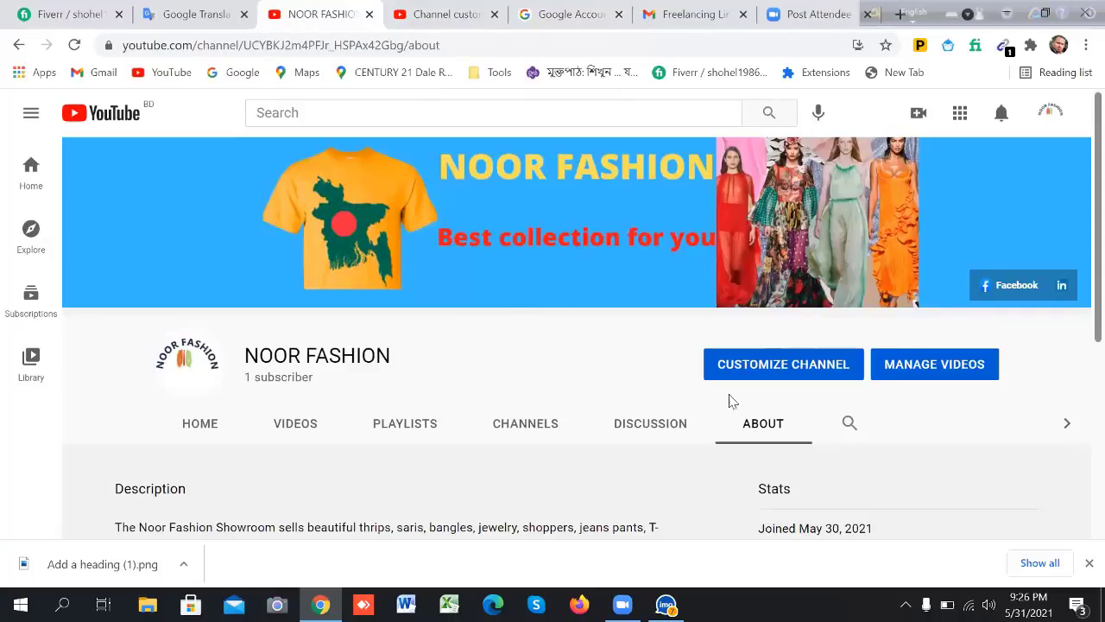
Open Studio's Channel content list of NOOR FASHION uploads via Manage Videos
left_click(908, 367)
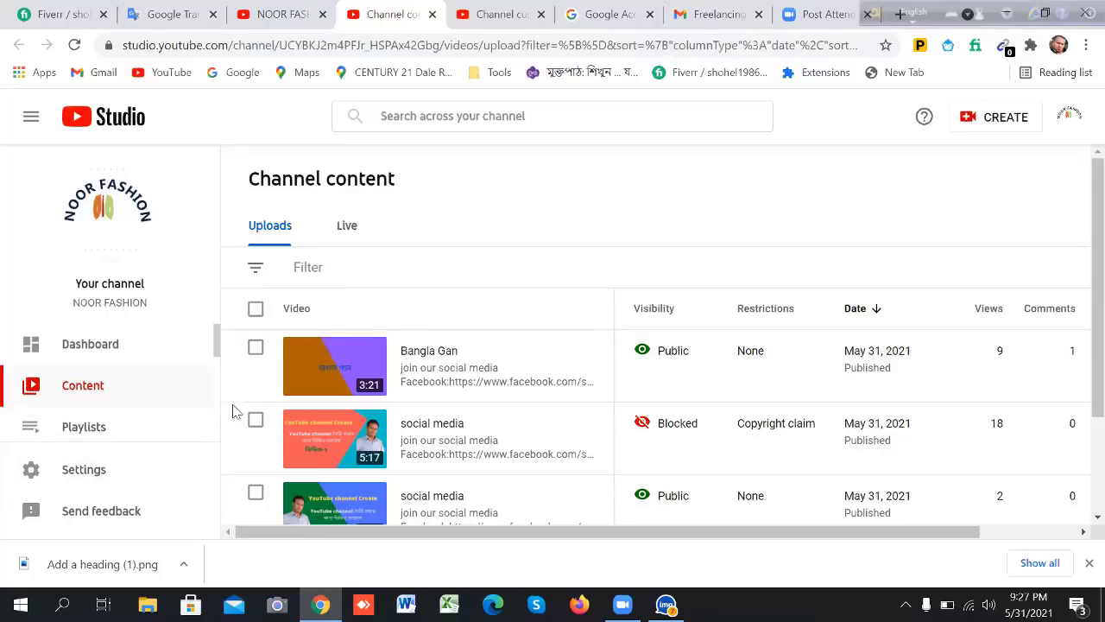
Open the Studio Monetization page showing the 'Grow with YouTube' partner program introduction
left_click_drag(217, 347, 207, 414)
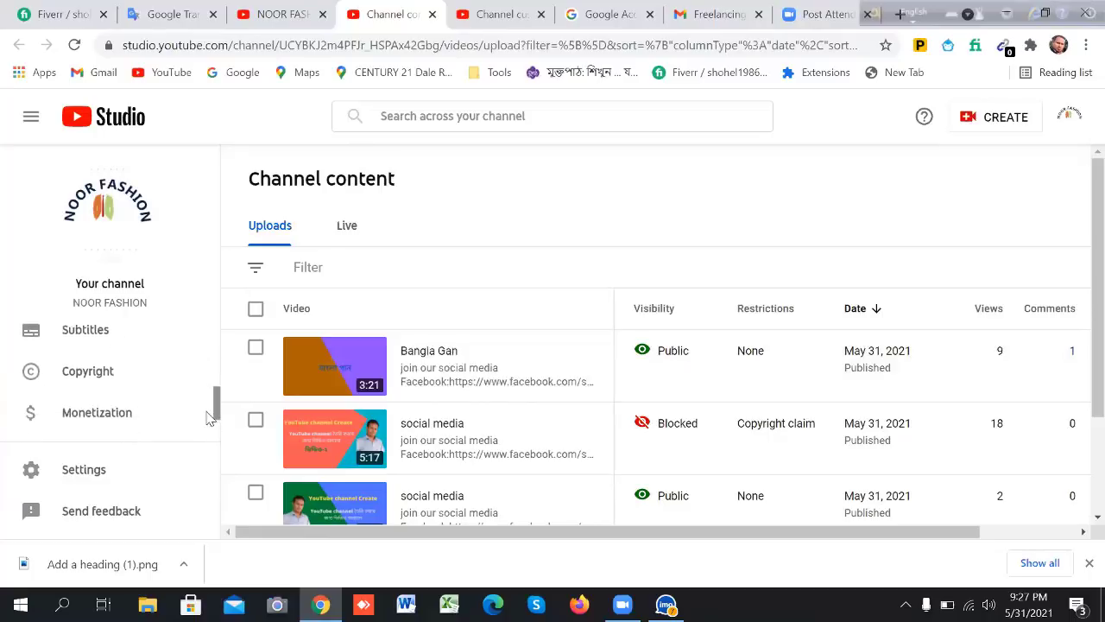
left_click(131, 412)
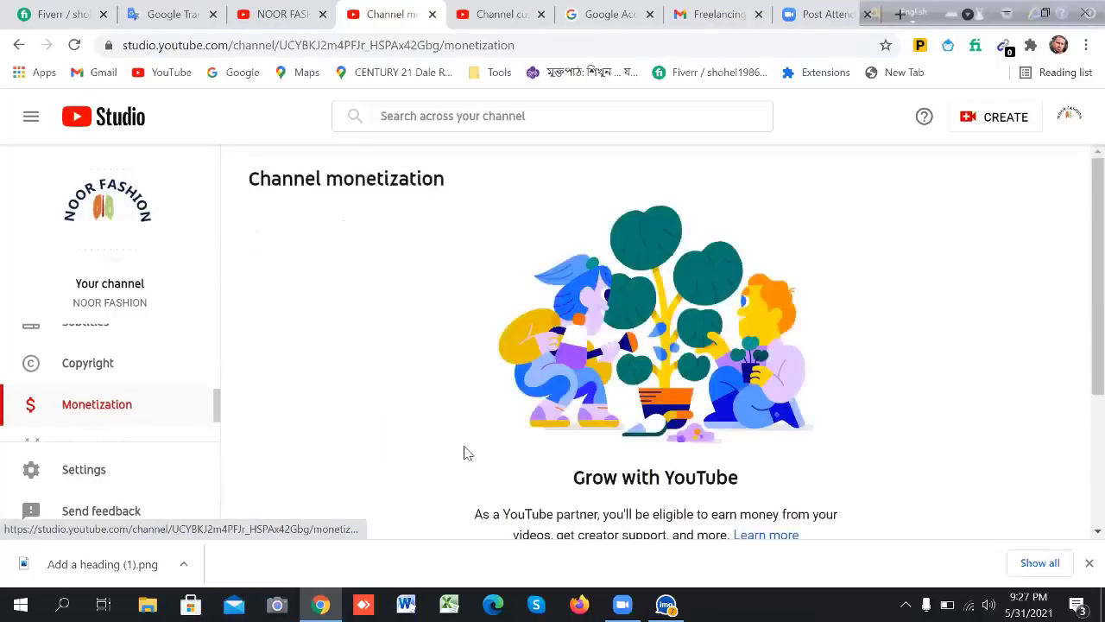
Scroll to the Partner Program gauges: 1 of 1,000 subscribers, 0 of 4,000 watch hours
scroll(814, 515, "down", 3)
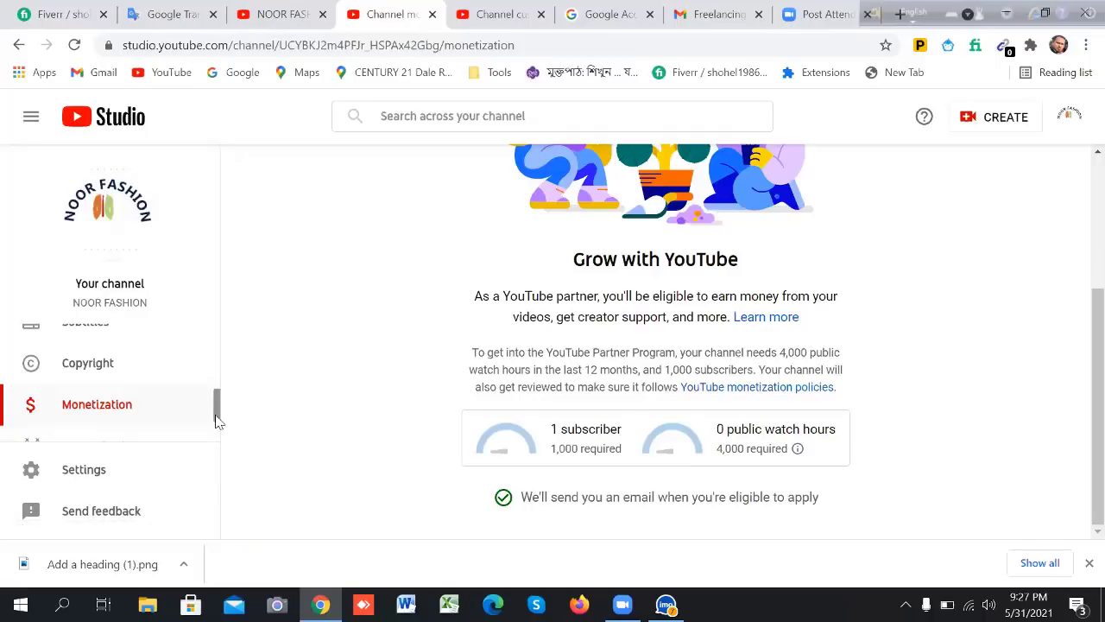
left_click_drag(217, 420, 214, 360)
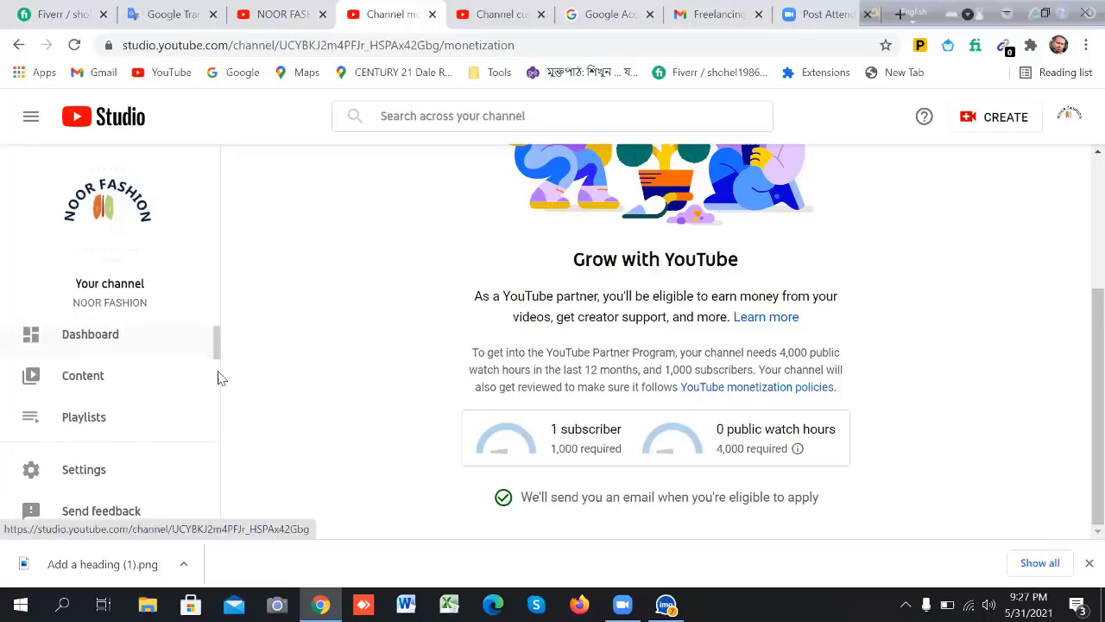
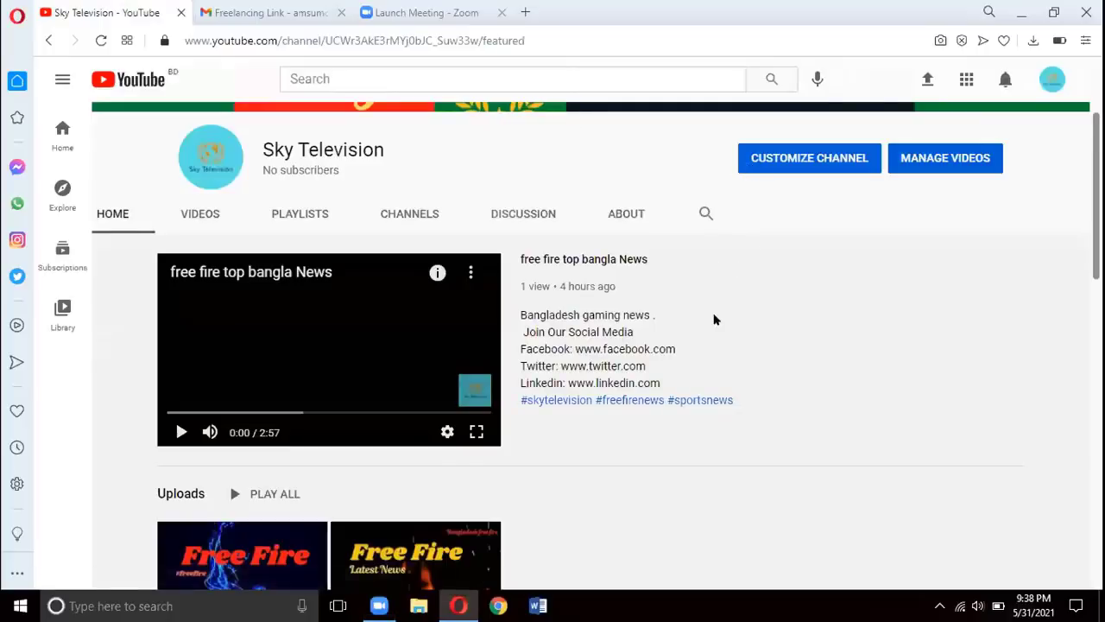
Scroll down through the Sky Television Home tab's sections and playlists
scroll(718, 297, "up", 2)
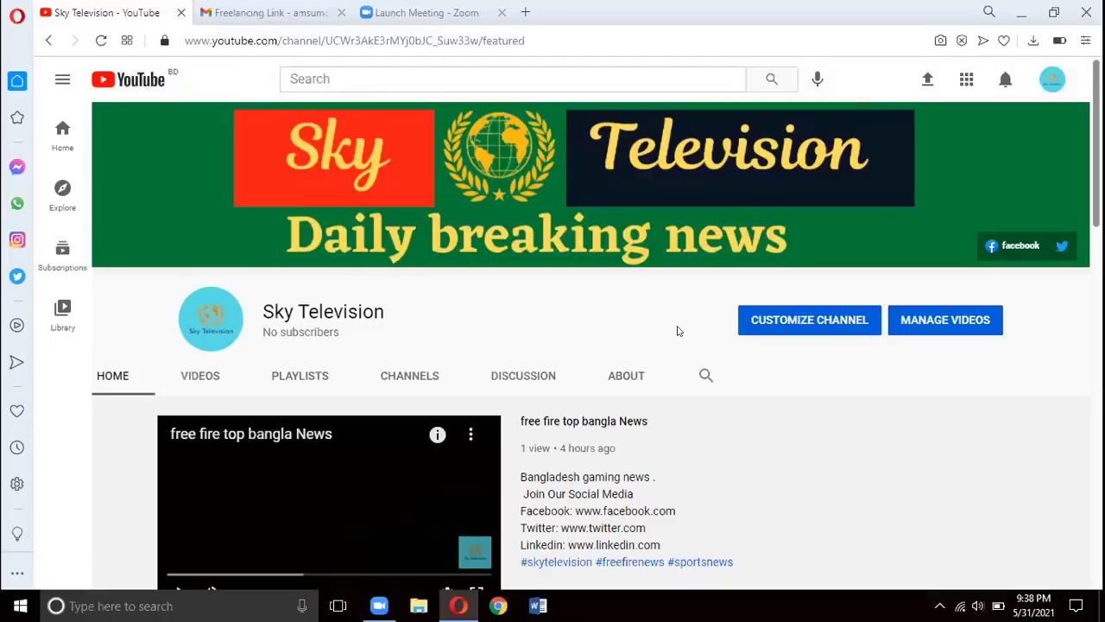
scroll(678, 331, "down", 5)
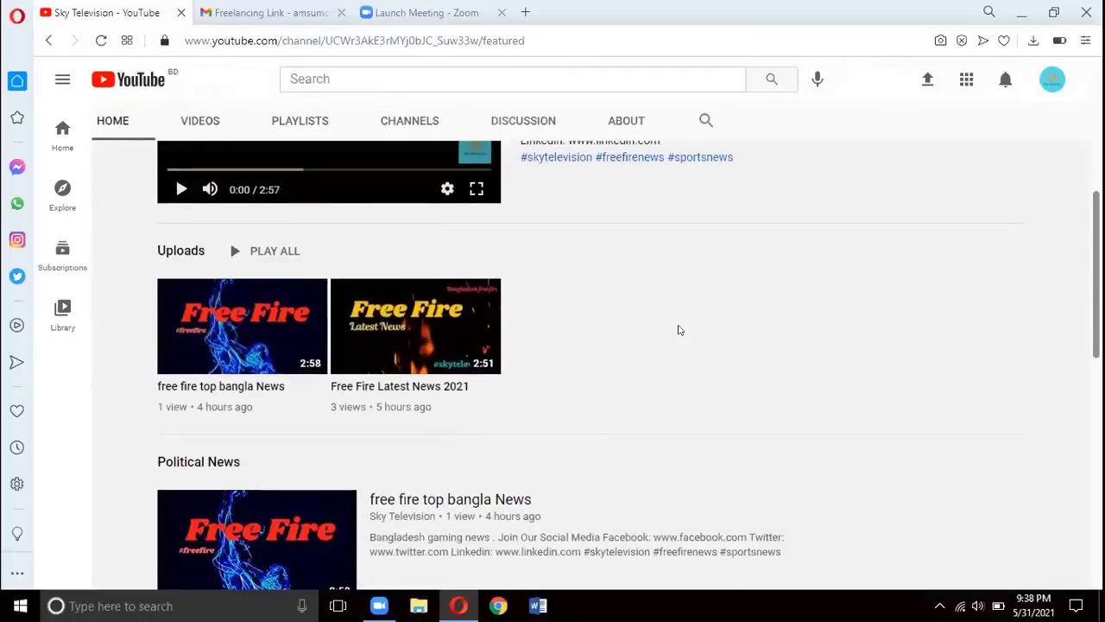
scroll(679, 330, "down", 1)
scroll(679, 330, "down", 1)
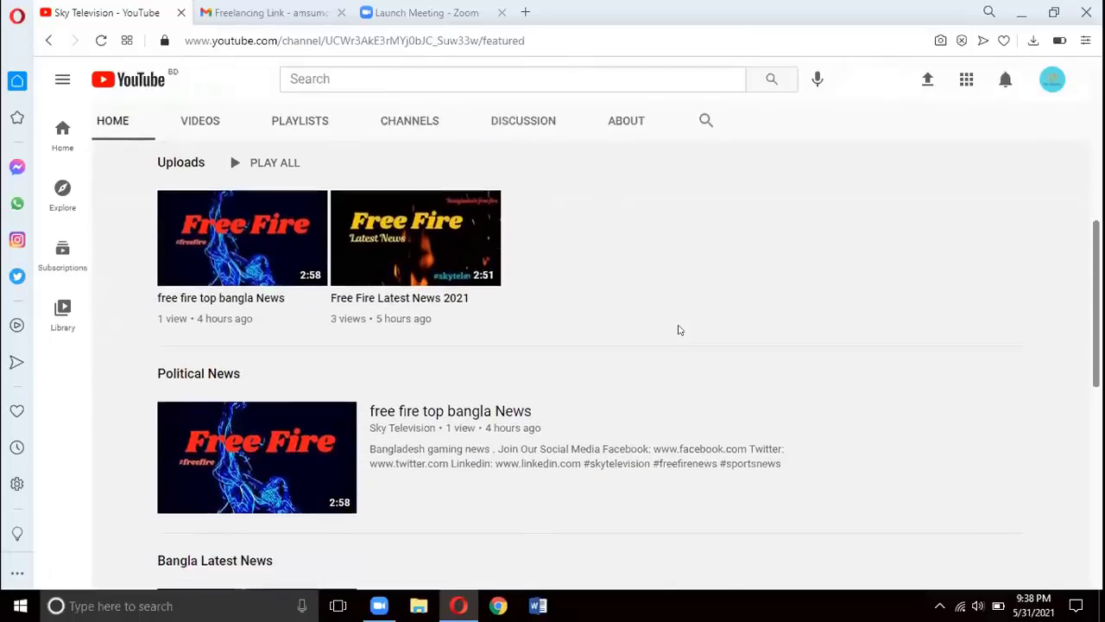
scroll(679, 330, "down", 2)
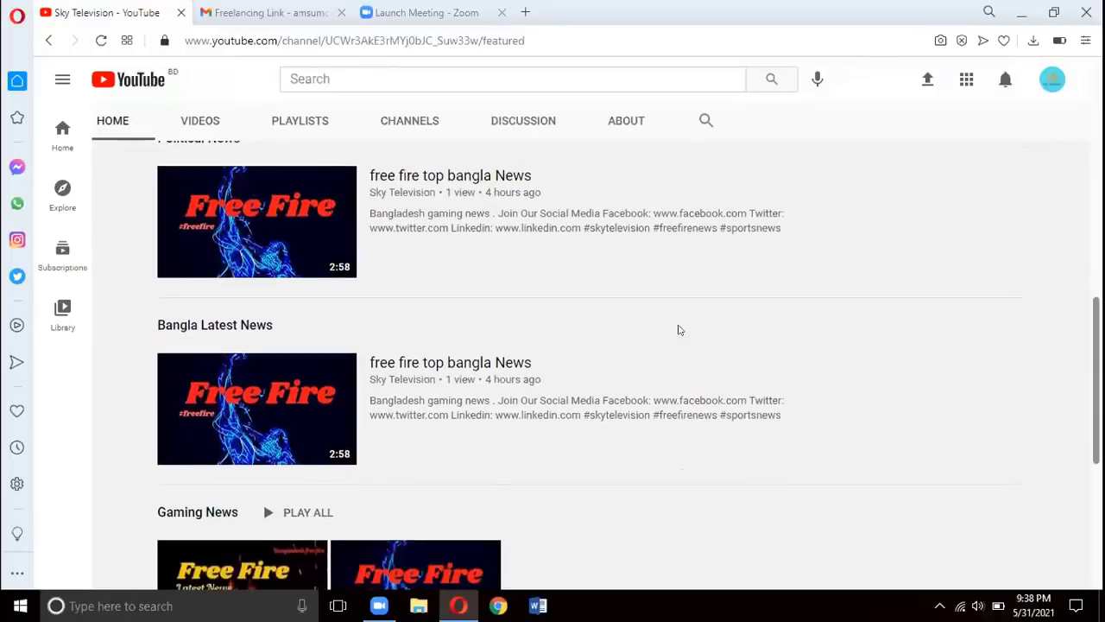
scroll(680, 329, "down", 1)
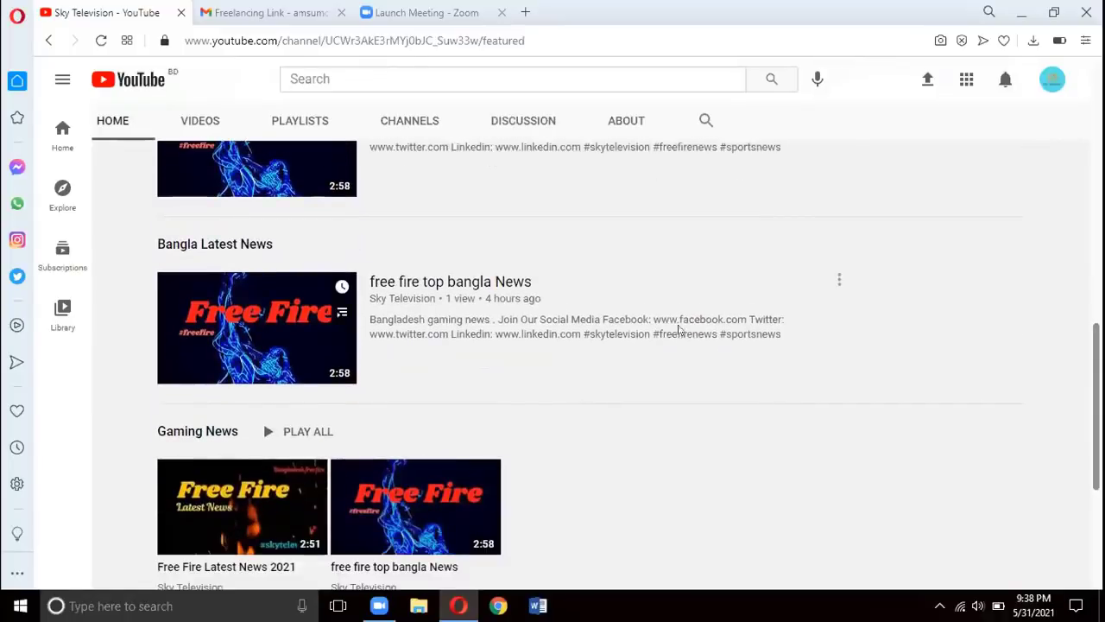
scroll(680, 330, "down", 3)
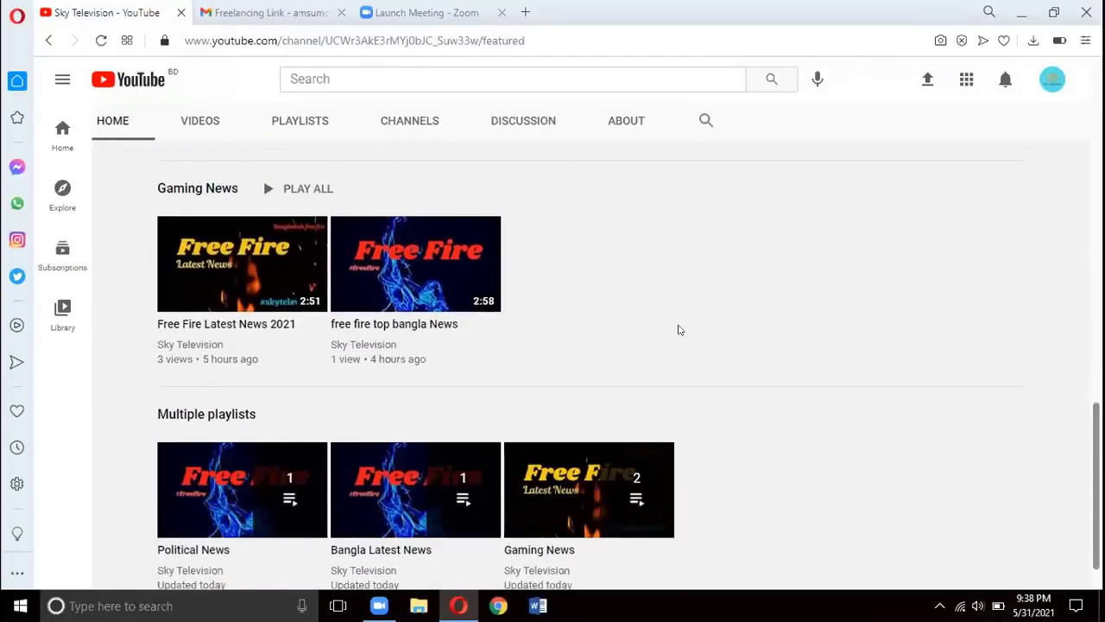
scroll(679, 330, "down", 1)
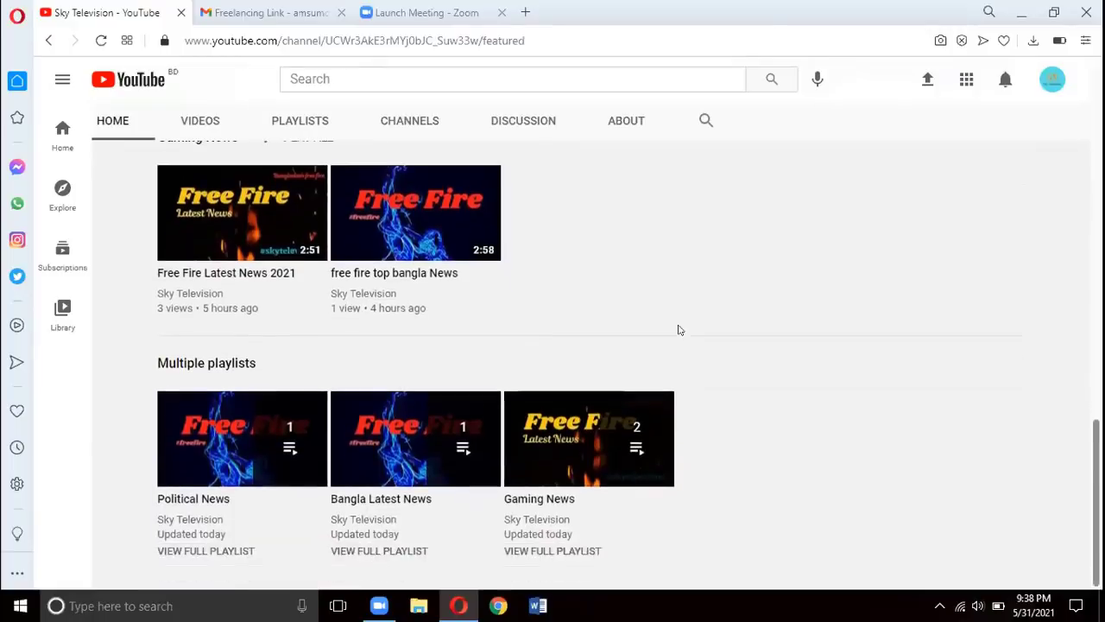
Return to the top of the channel page and go to the ABOUT tab
scroll(679, 330, "up", 10)
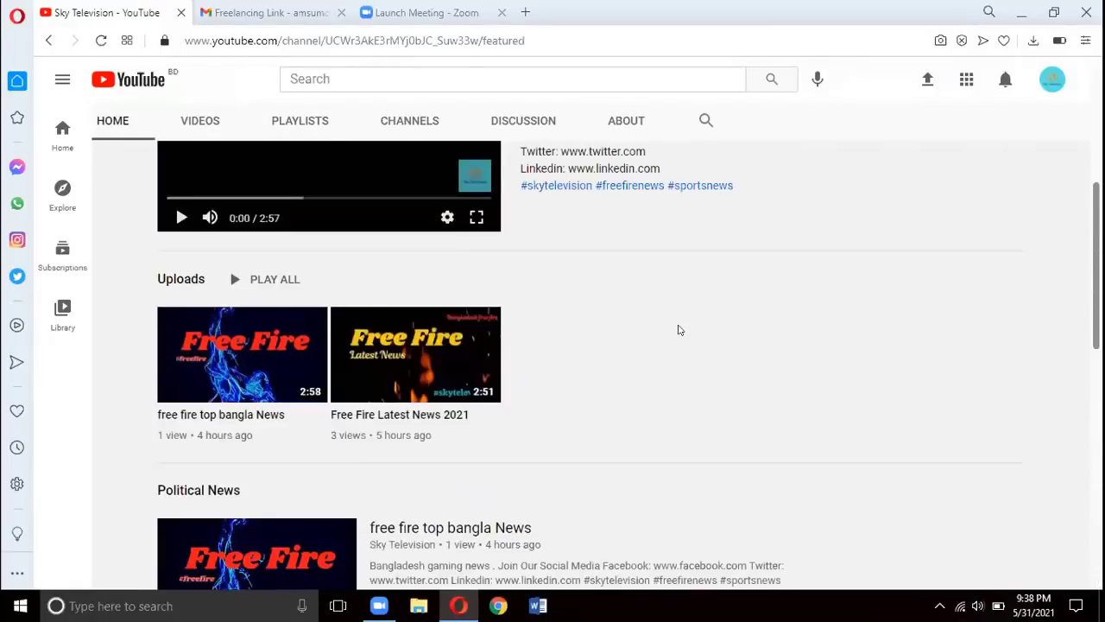
scroll(678, 330, "up", 5)
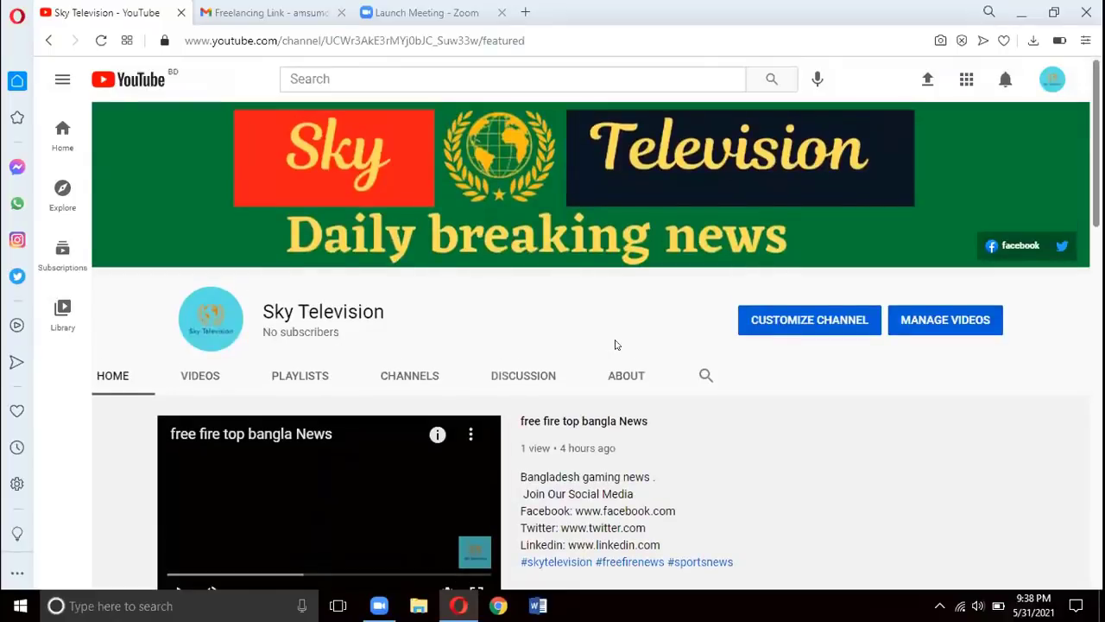
left_click(627, 375)
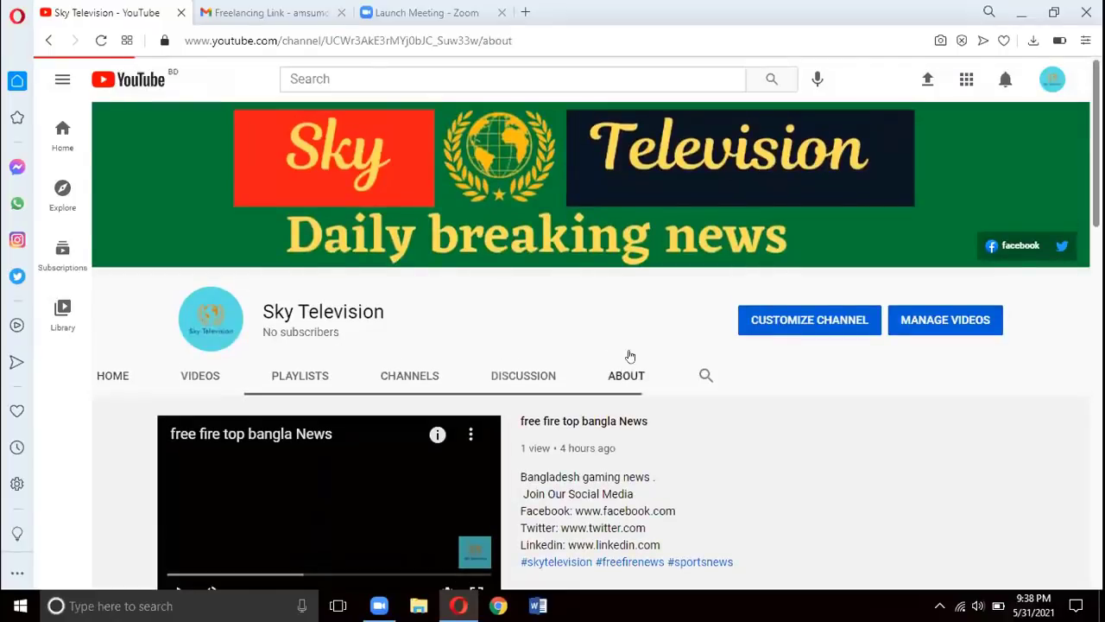
Review the About tab's description, location and facebook and twitter links, then choose CUSTOMIZE CHANNEL
scroll(692, 259, "down", 2)
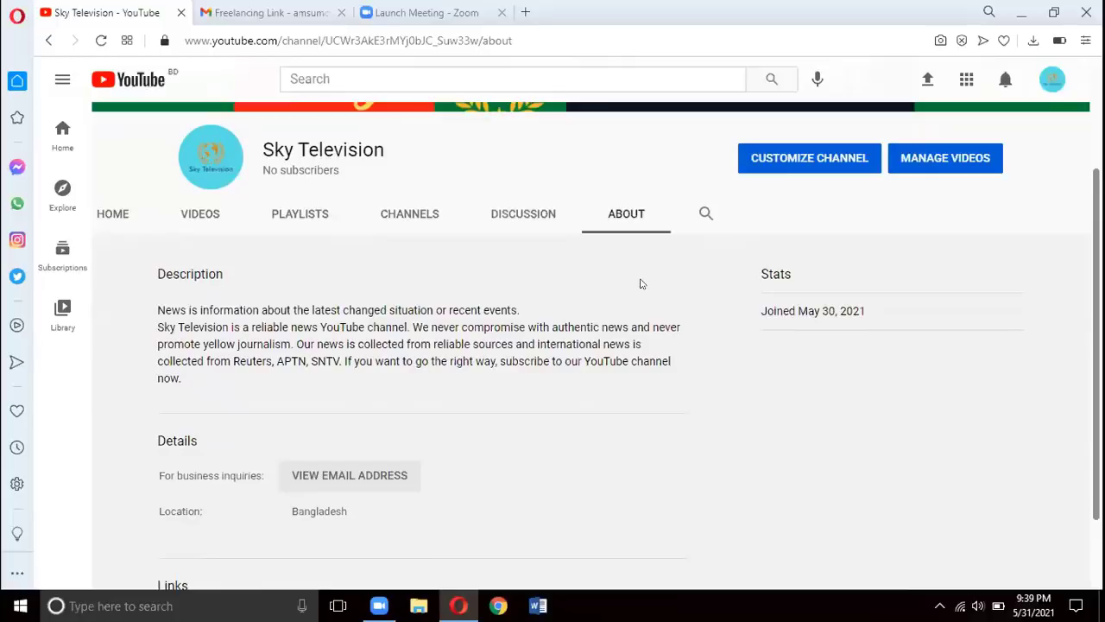
scroll(640, 283, "down", 2)
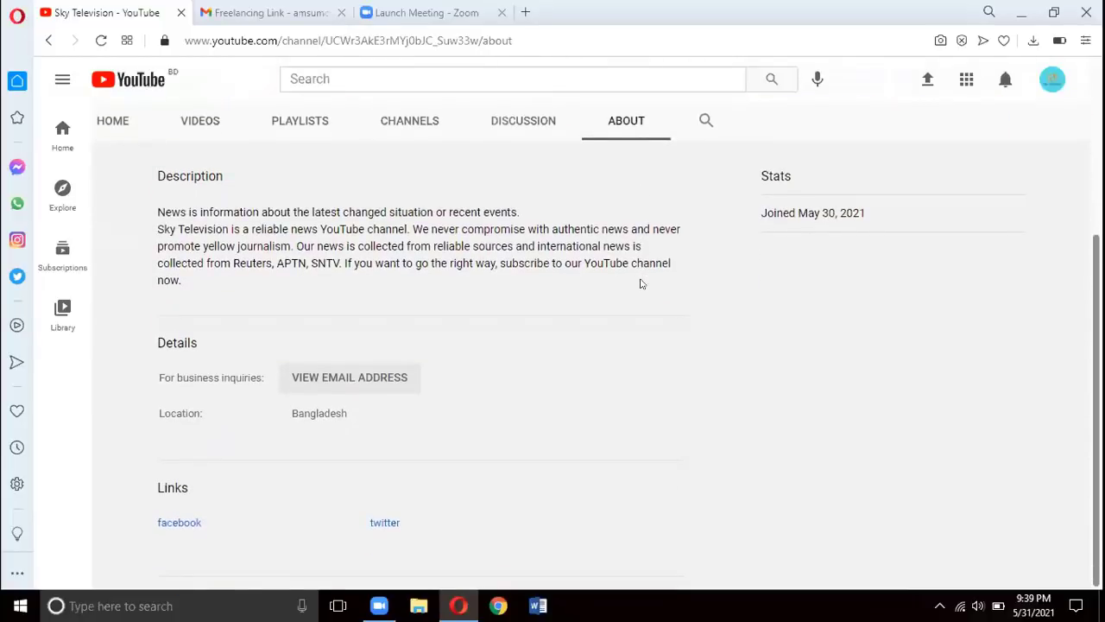
scroll(640, 283, "up", 1)
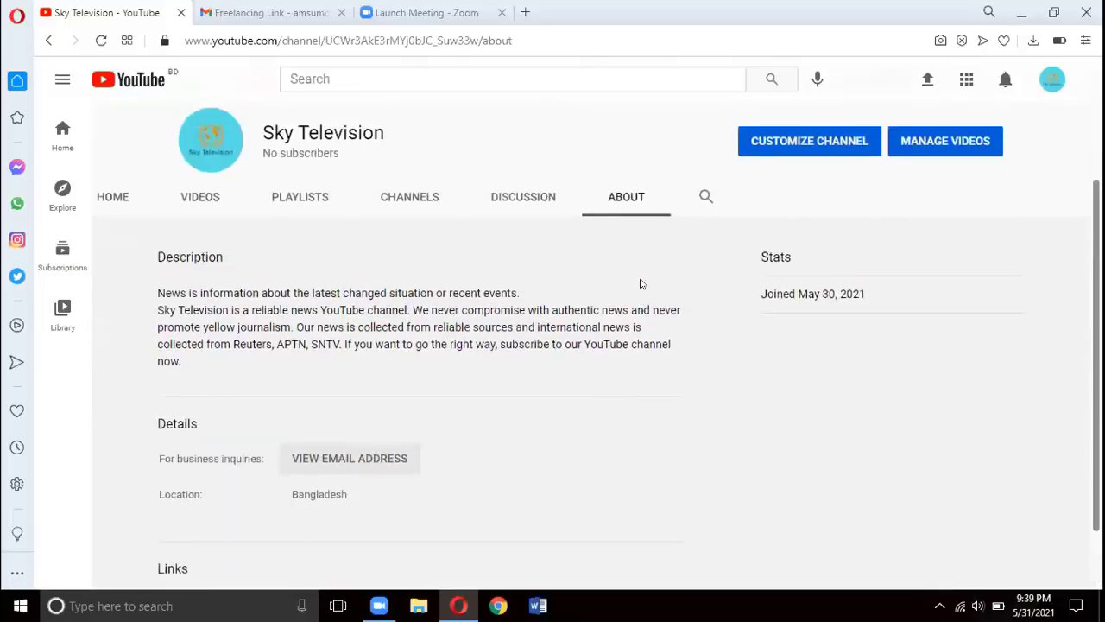
scroll(641, 283, "up", 1)
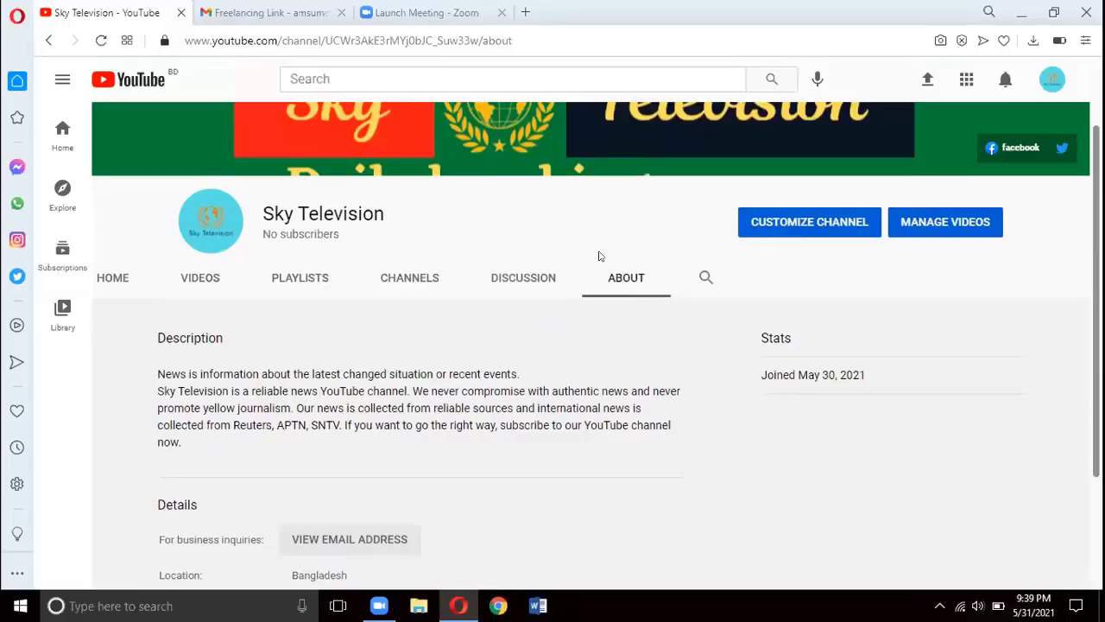
scroll(600, 256, "down", 2)
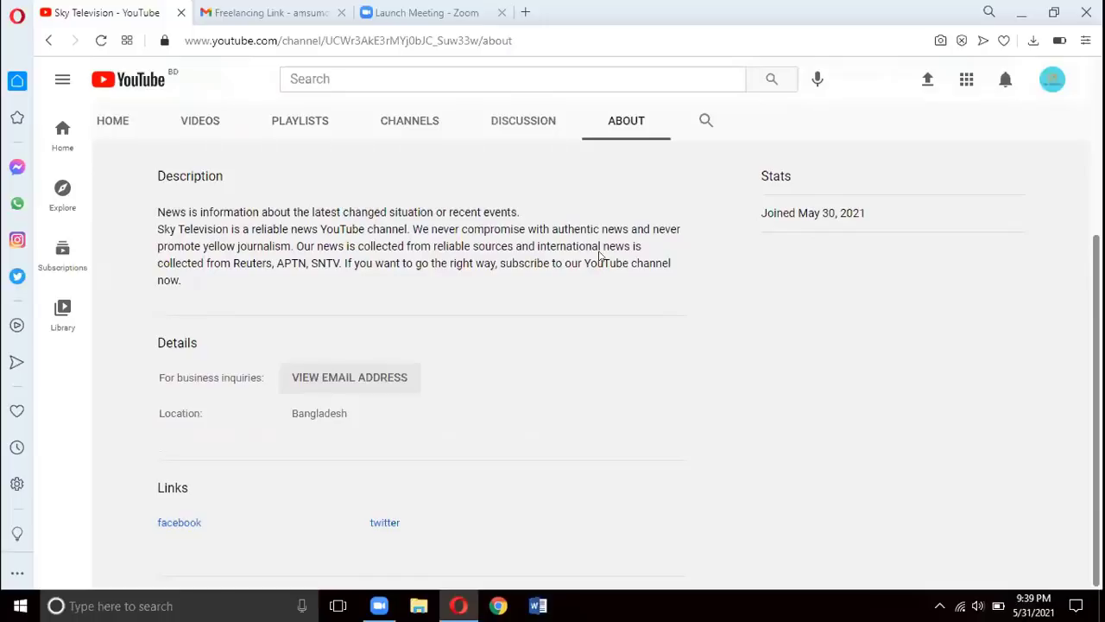
scroll(599, 256, "up", 3)
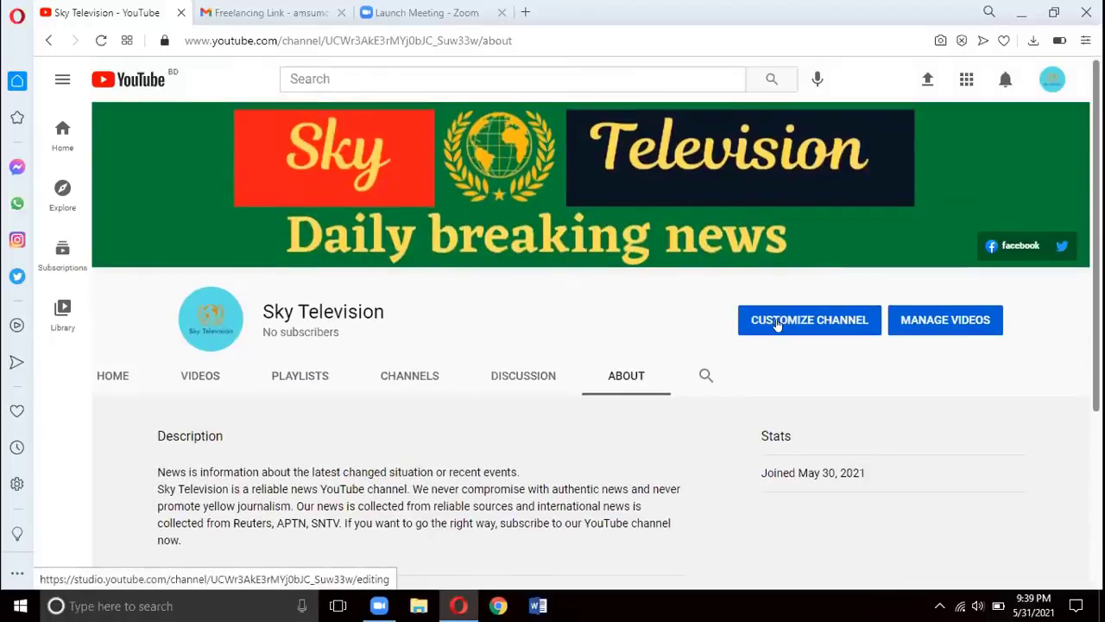
left_click(781, 321)
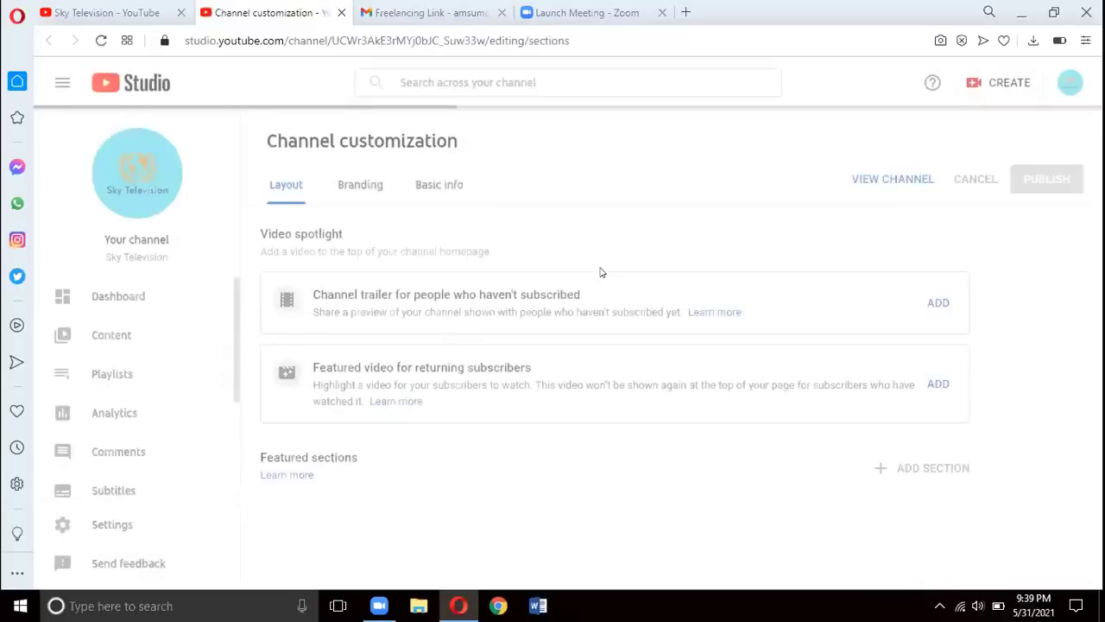
On the Basic info tab, find the Links on banner dropdown, currently 'First 2 links', and expand it
left_click(441, 187)
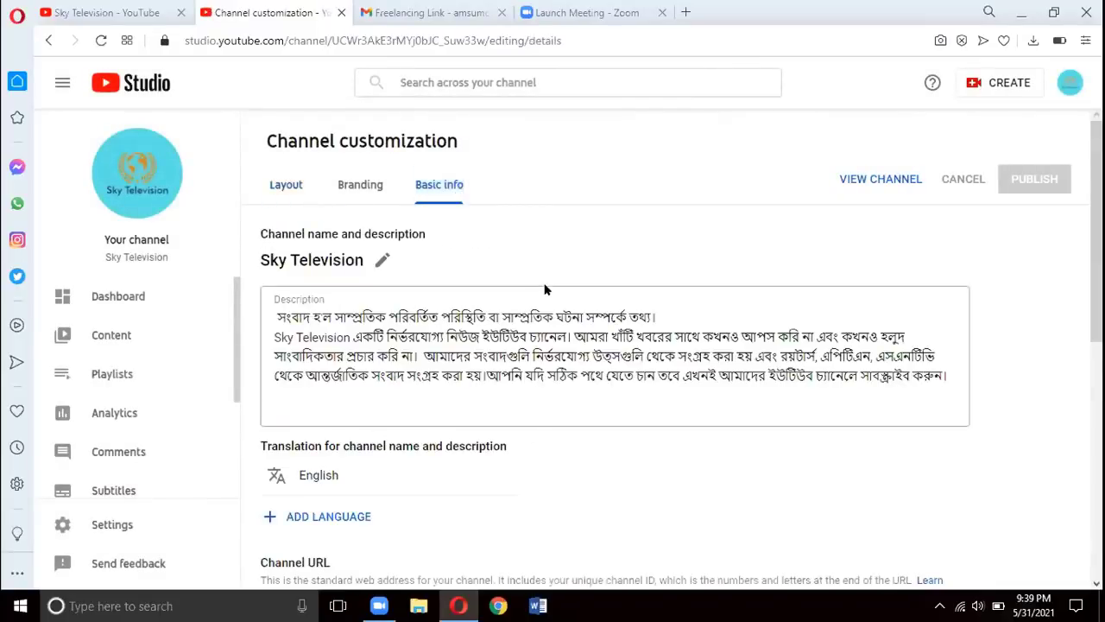
scroll(544, 289, "down", 3)
scroll(567, 276, "down", 2)
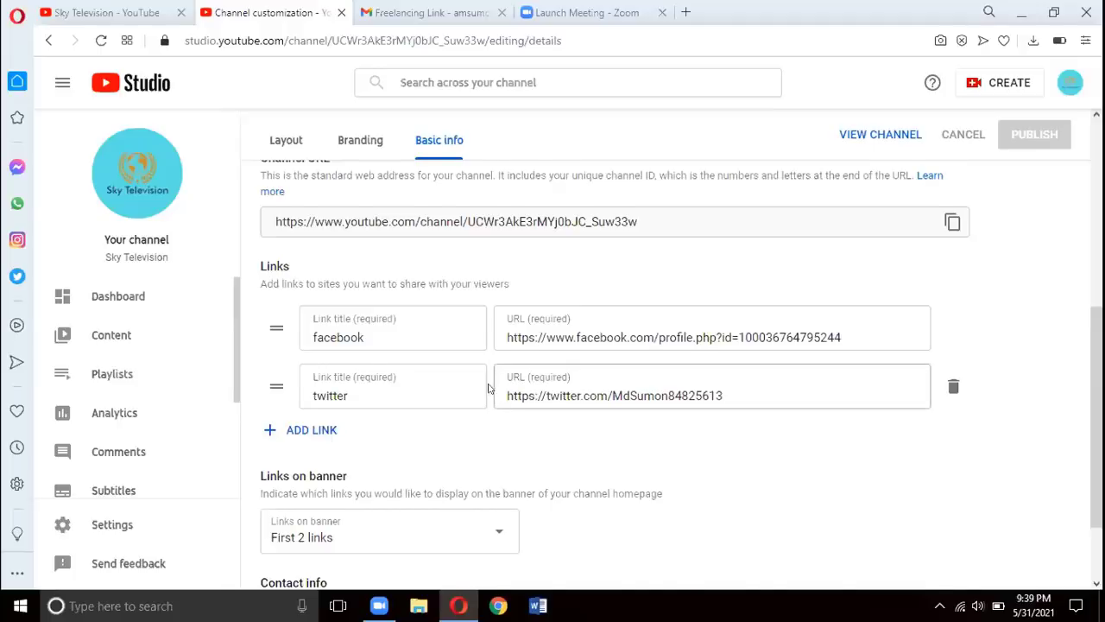
scroll(493, 383, "down", 2)
left_click(502, 425)
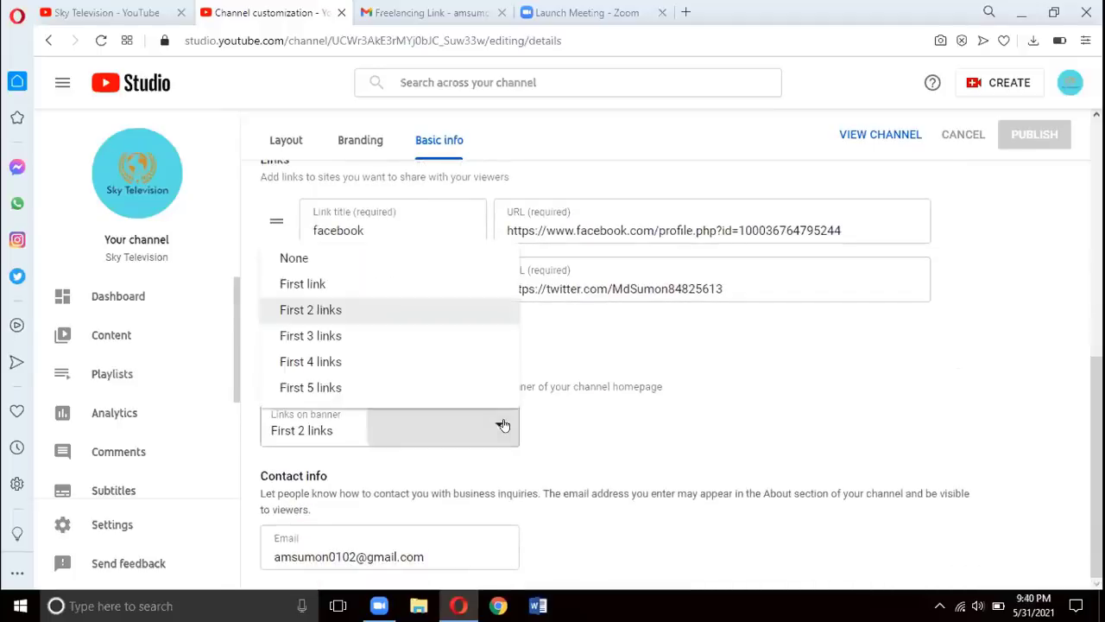
Set Links on banner to 'First 5 links' and look over the Basic info page
left_click(489, 393)
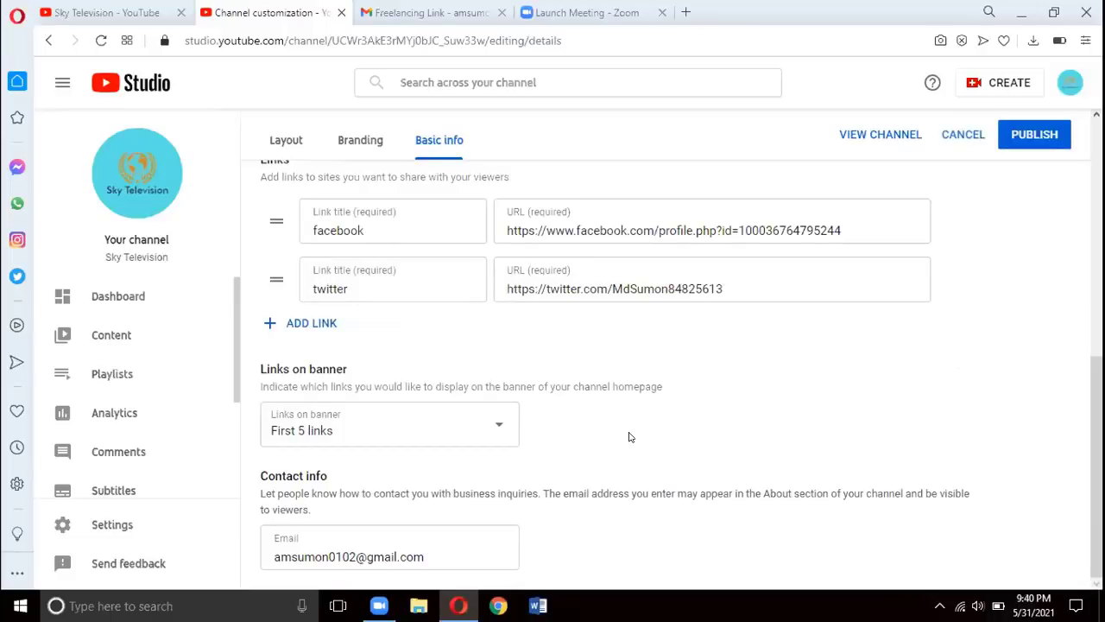
scroll(630, 437, "up", 5)
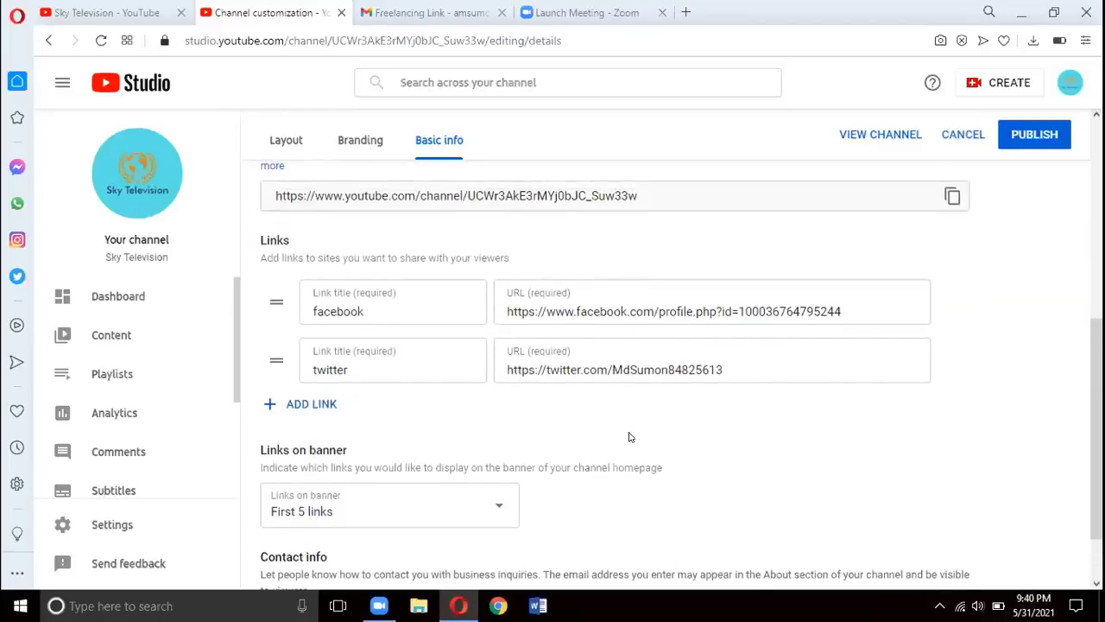
scroll(630, 437, "down", 2)
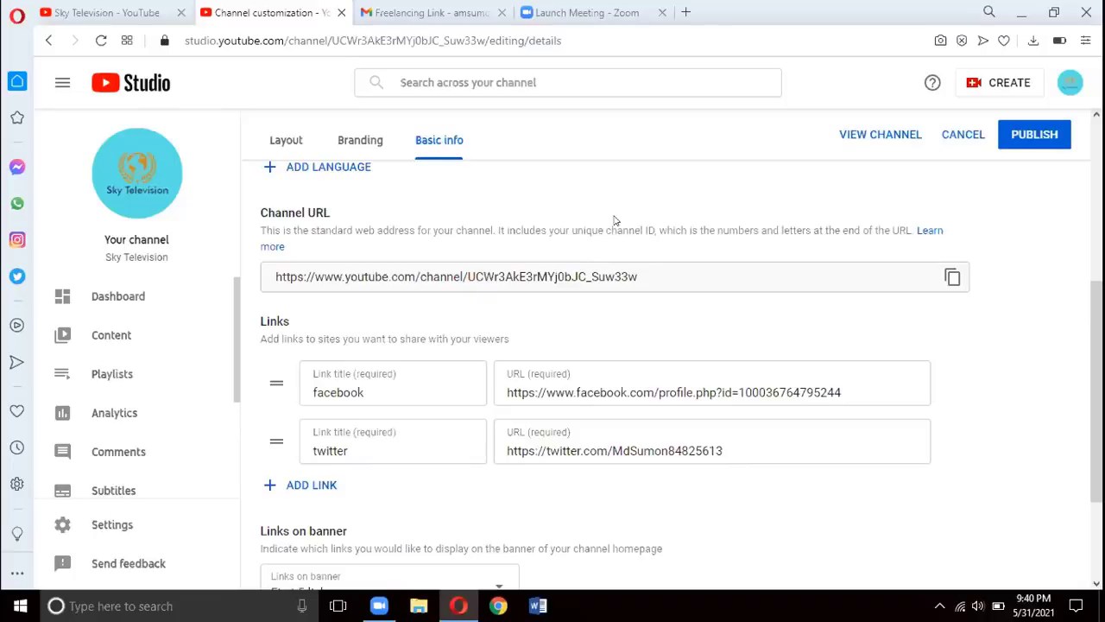
scroll(615, 220, "up", 1)
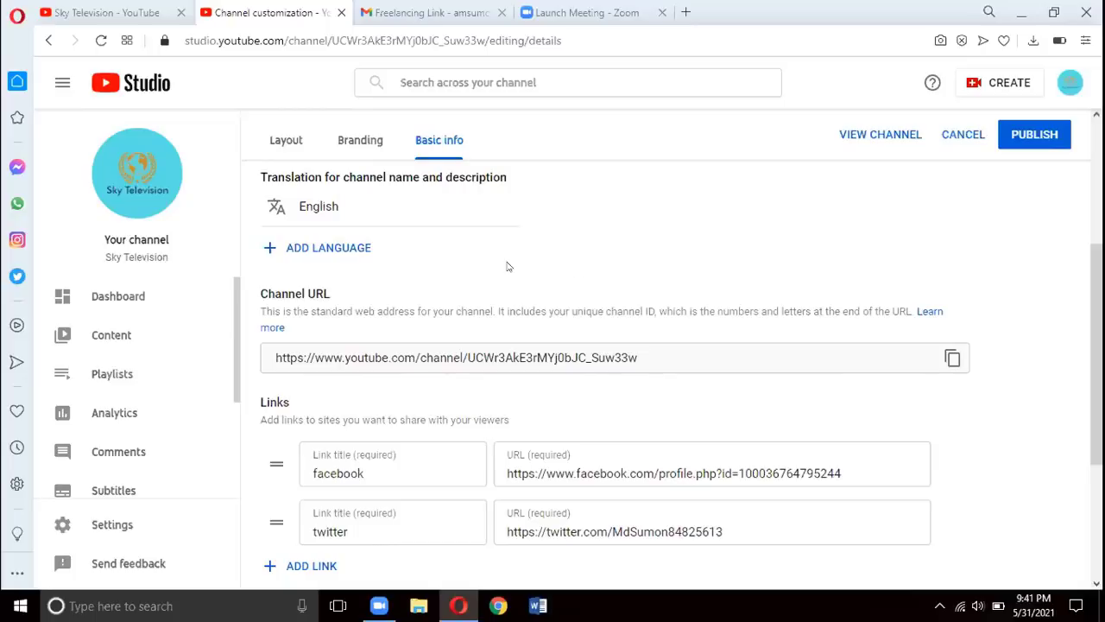
left_click(134, 175)
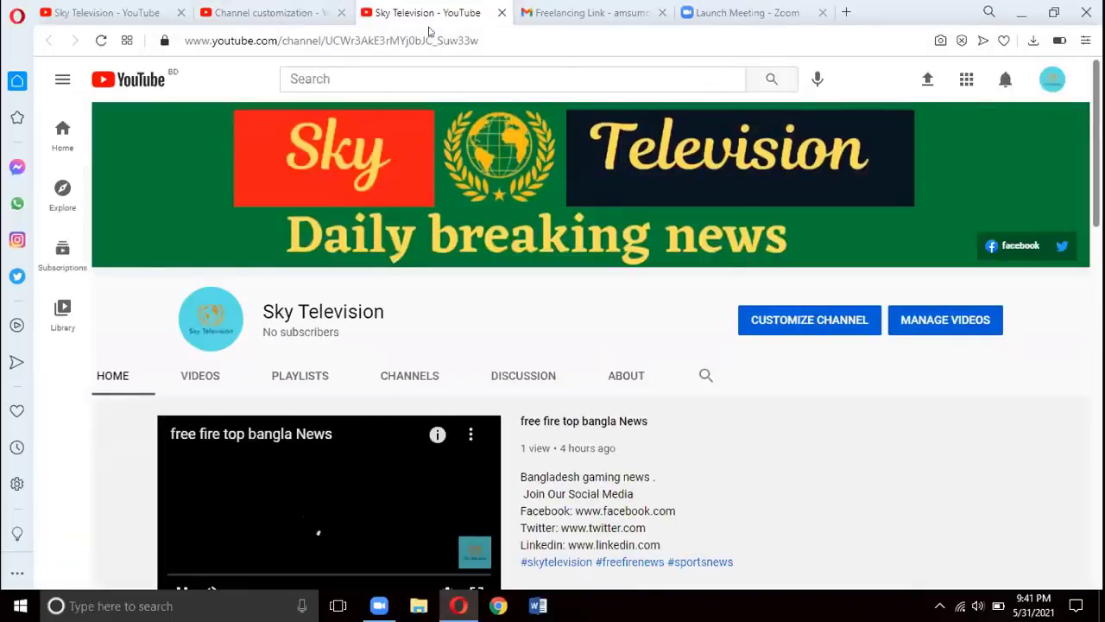
Return to the Channel customization tab and confirm Basic info shows 'First 5 links' on banner
left_click(281, 14)
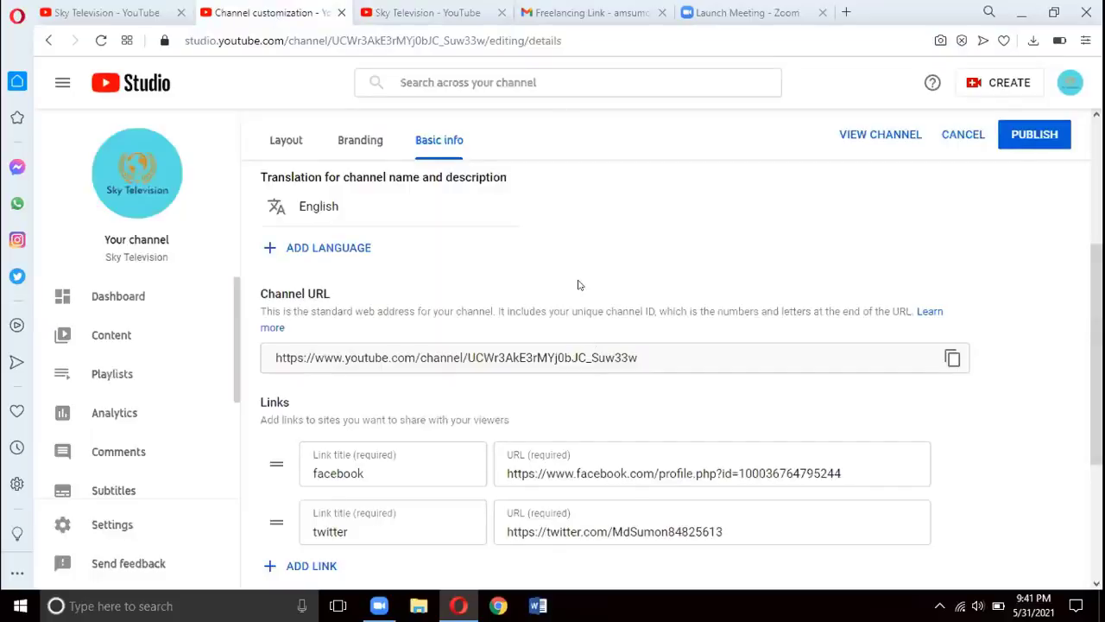
scroll(552, 328, "down", 3)
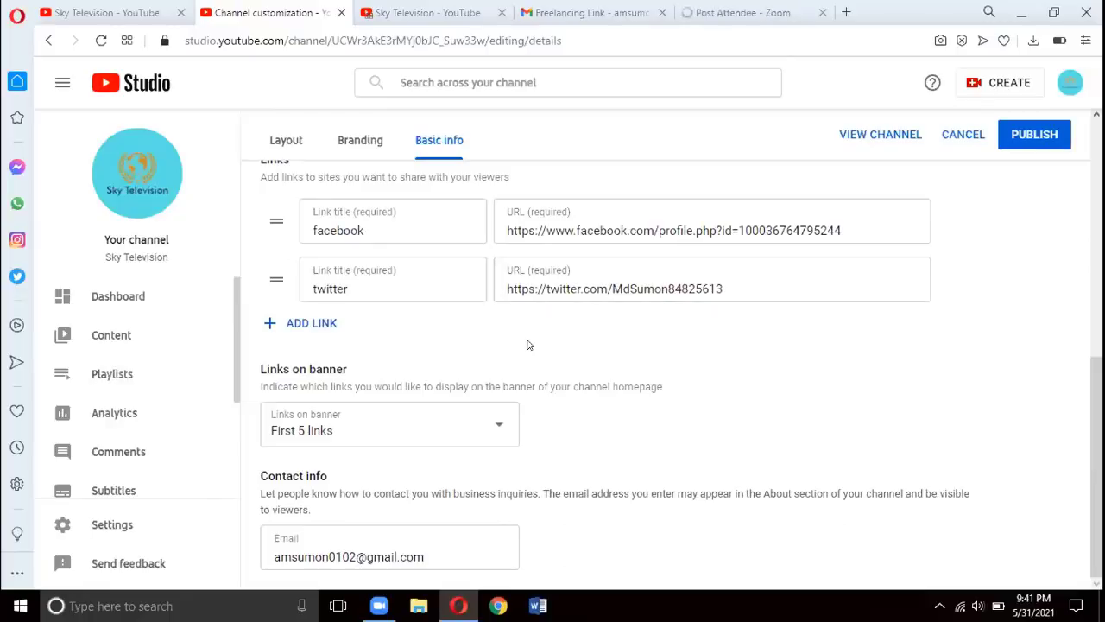
scroll(529, 344, "up", 3)
scroll(529, 344, "down", 3)
scroll(113, 537, "down", 2)
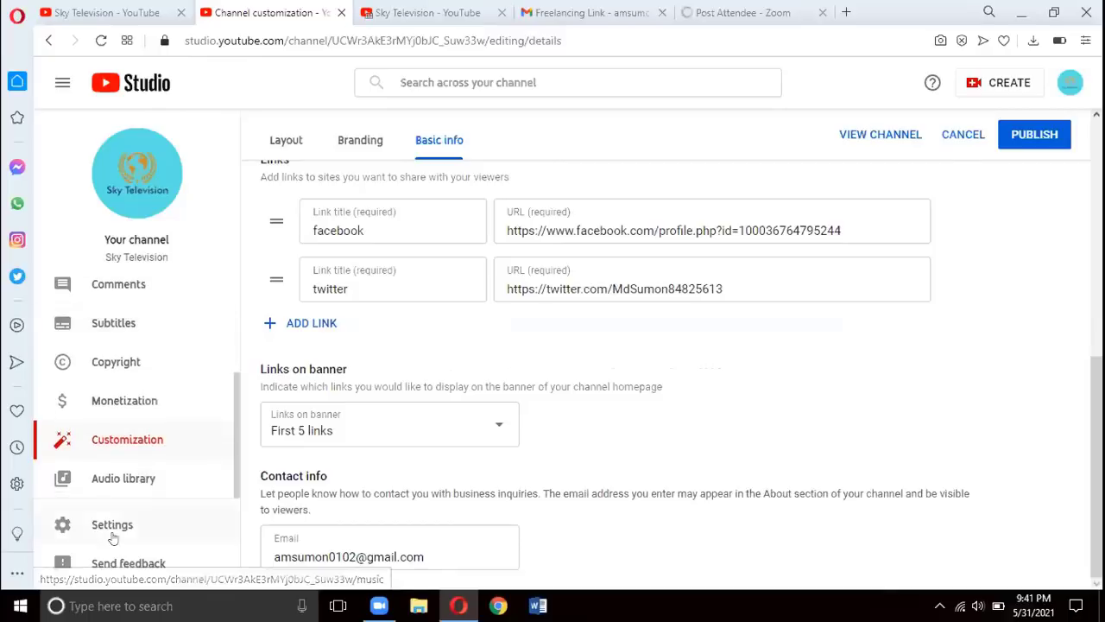
In Settings, review the Upload defaults Basic info and Advanced settings tabs
left_click(115, 524)
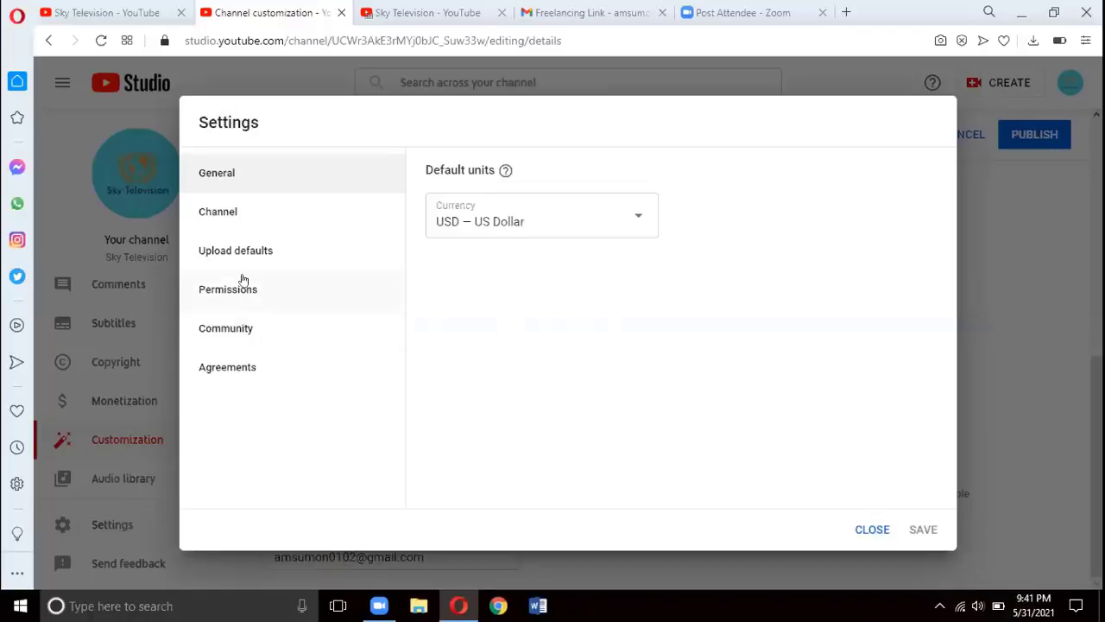
left_click(362, 259)
scroll(713, 395, "down", 3)
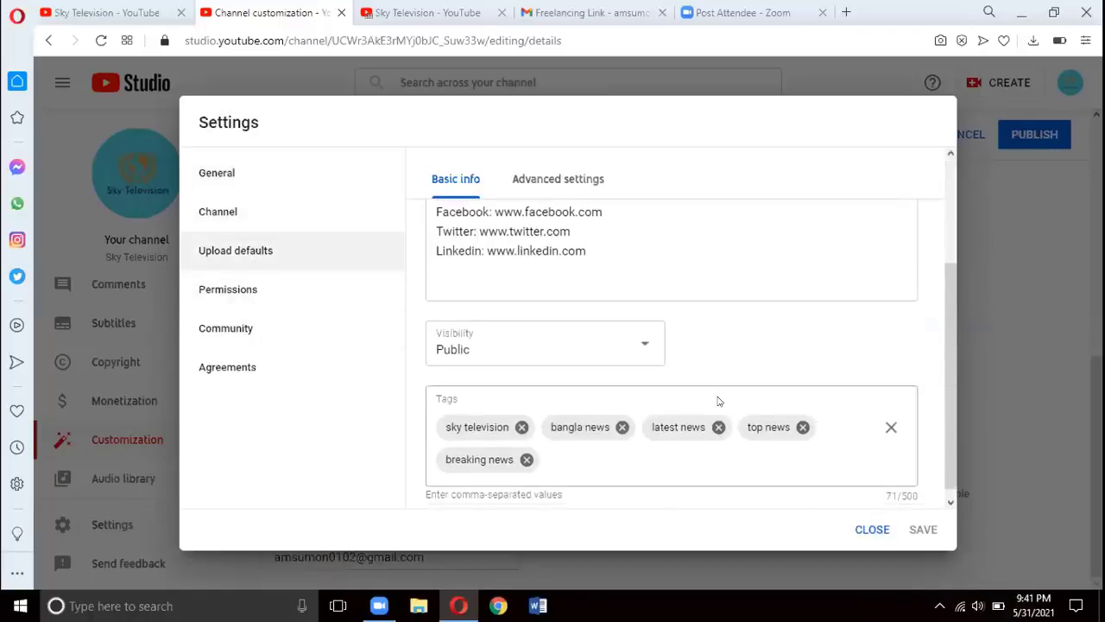
left_click(549, 180)
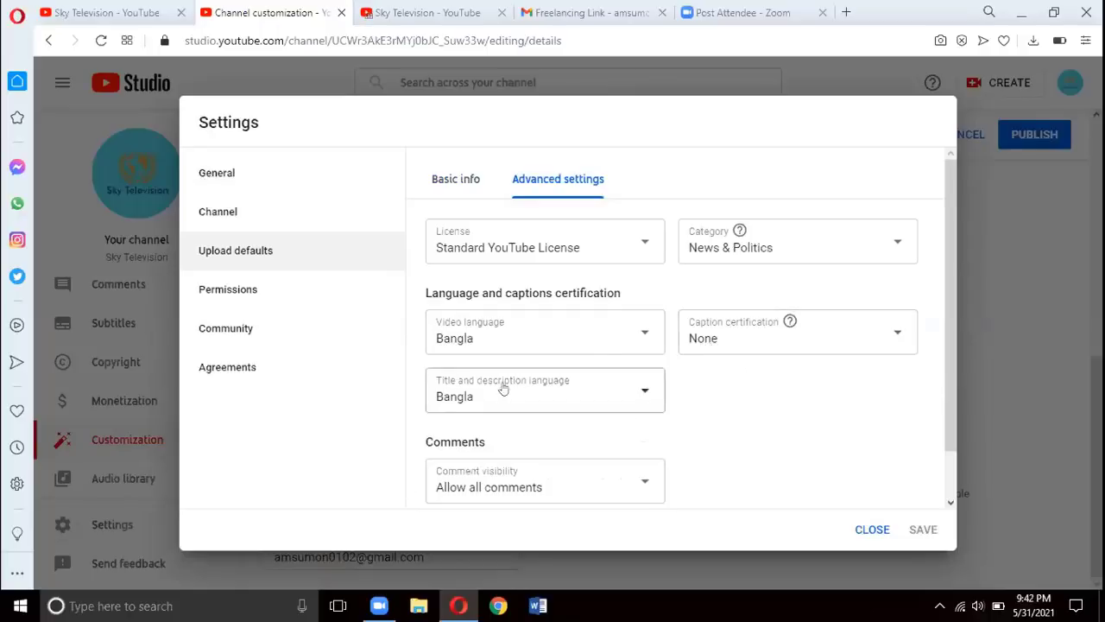
Check that Channel > Advanced settings marks the channel as not made for kids, then close Settings
left_click(254, 214)
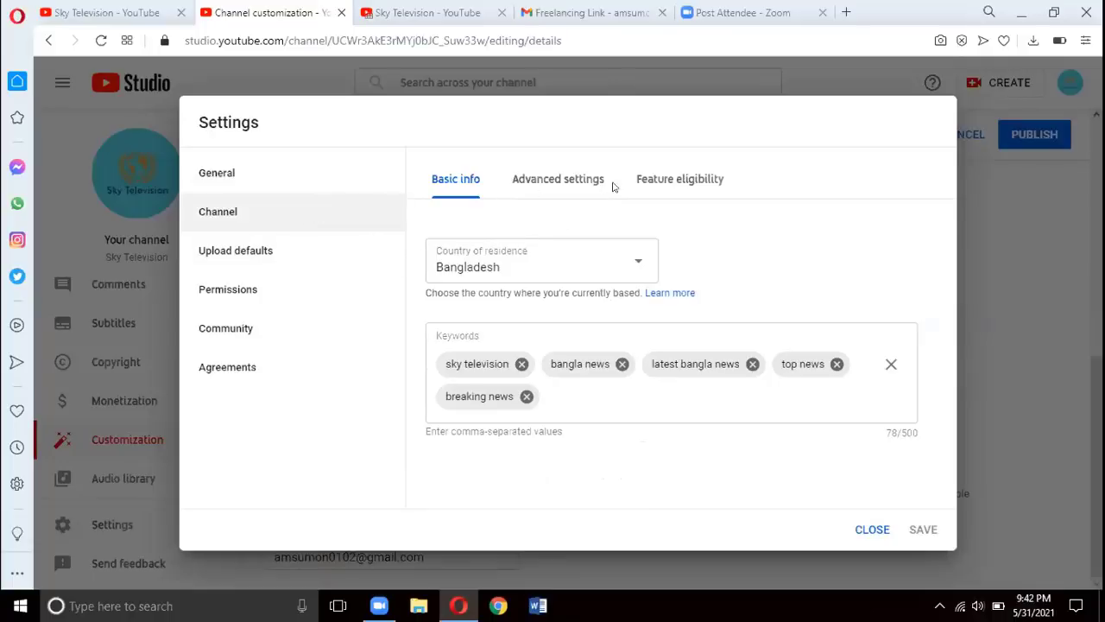
left_click(569, 183)
scroll(605, 319, "down", 1)
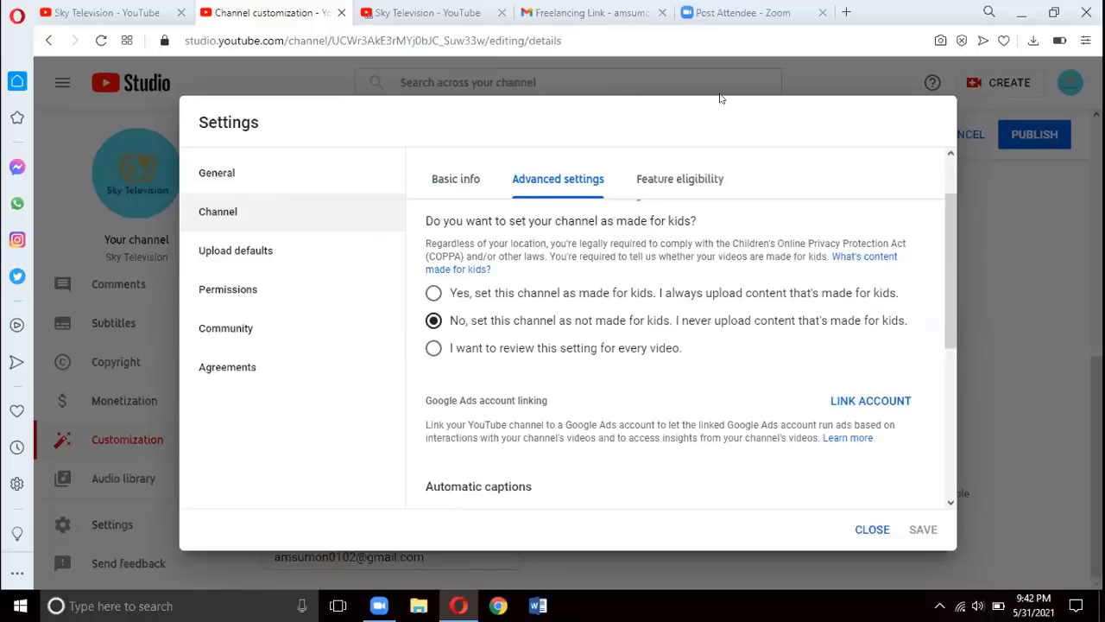
left_click(868, 529)
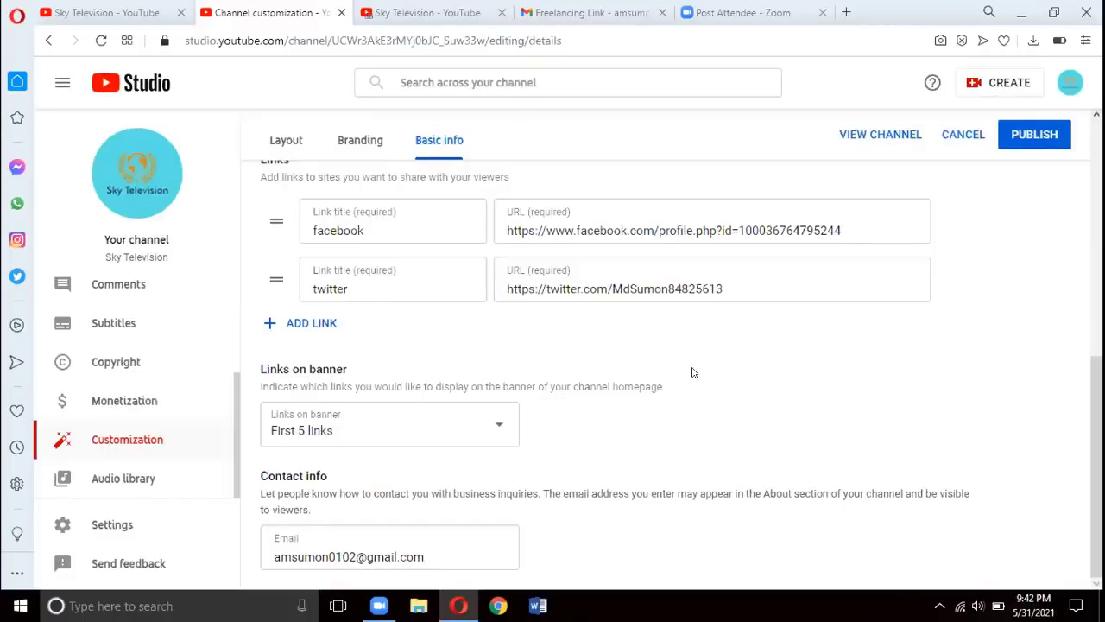
Scroll Basic info back up to the Bengali description, English translation and channel URL
scroll(690, 369, "up", 1)
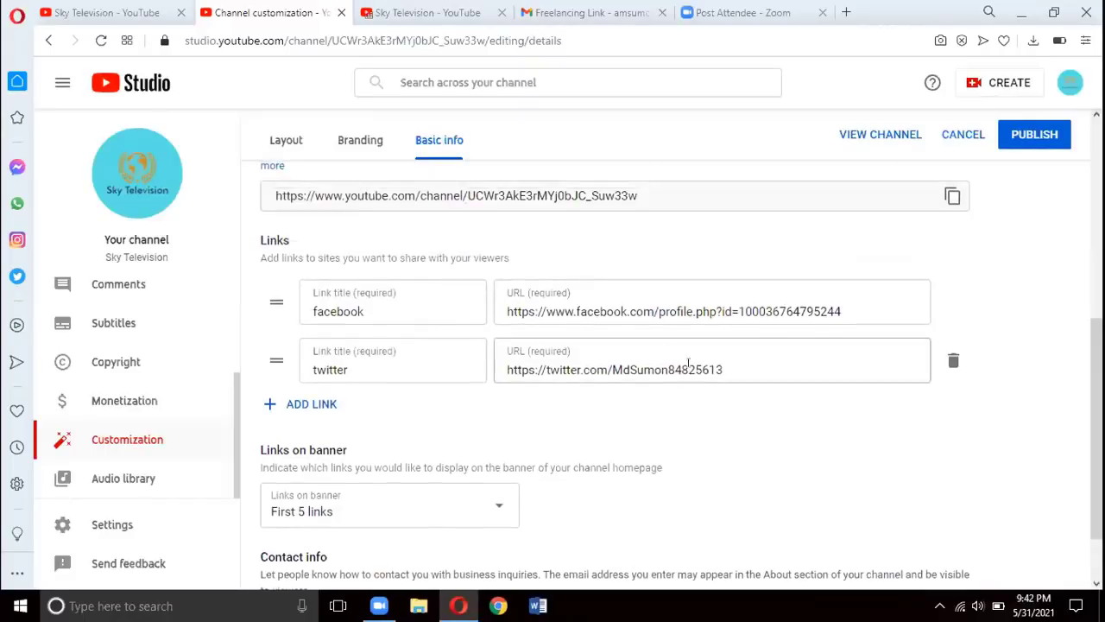
scroll(689, 363, "up", 4)
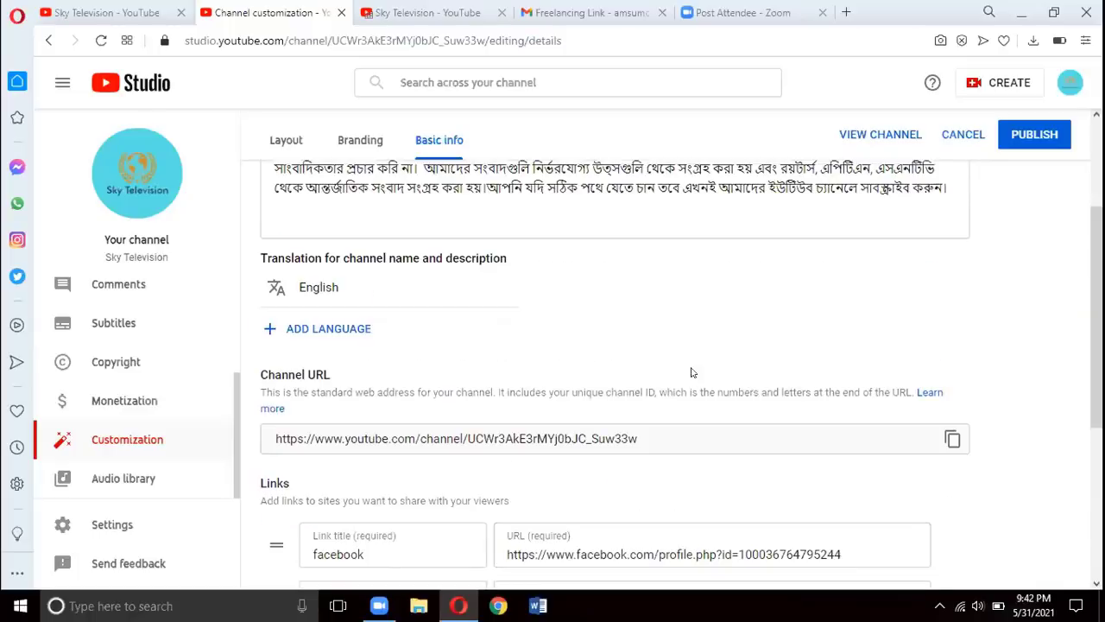
scroll(691, 372, "up", 1)
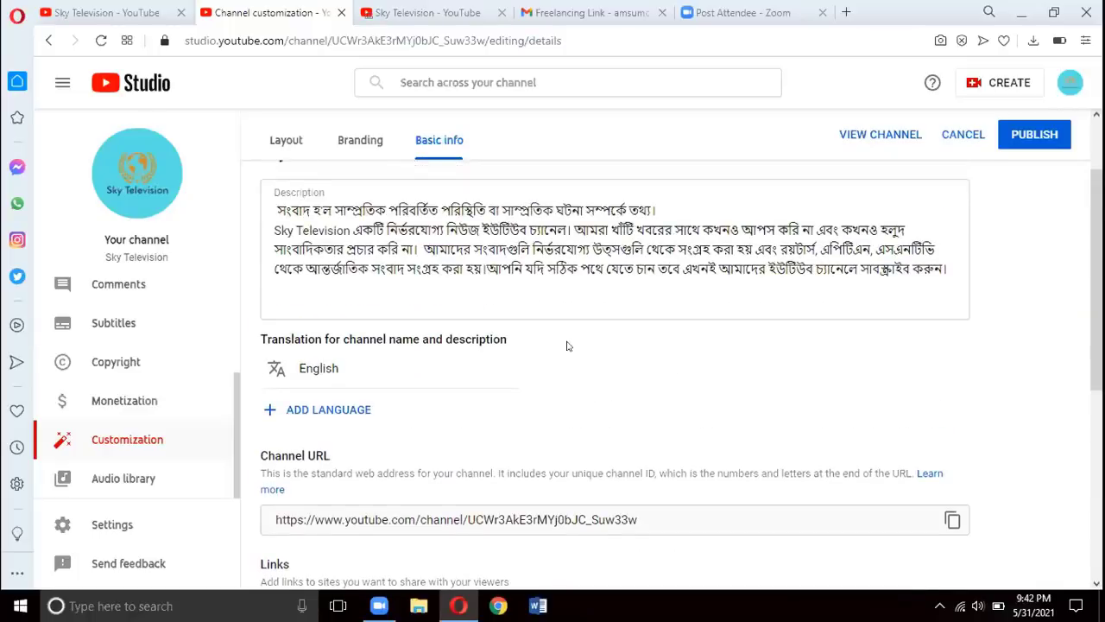
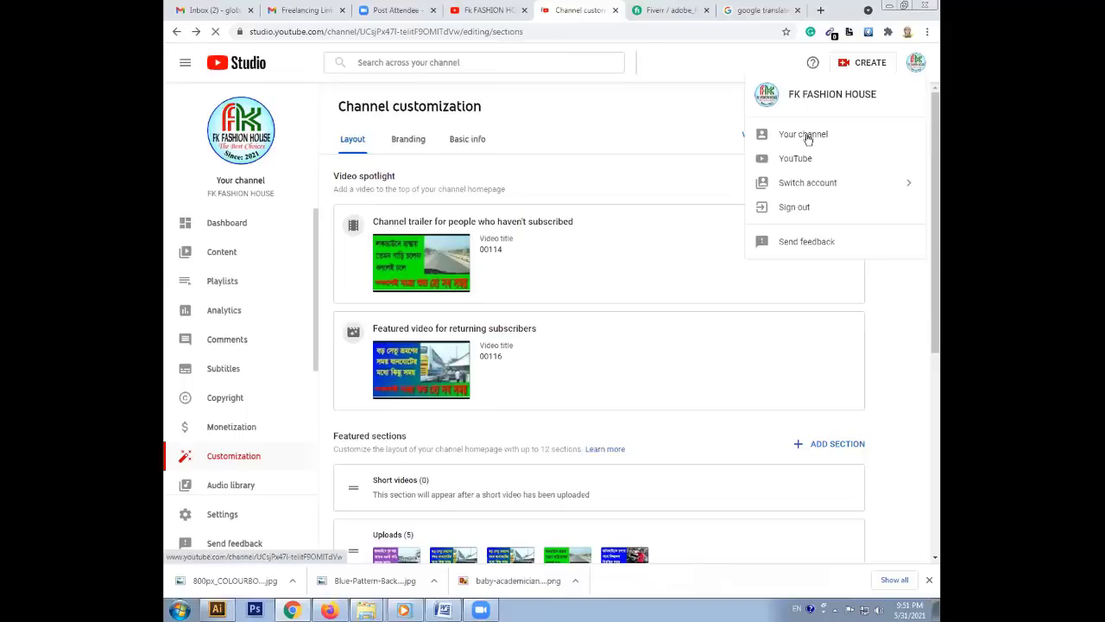
Open the channel's public page to see it as visitors do
left_click(806, 137)
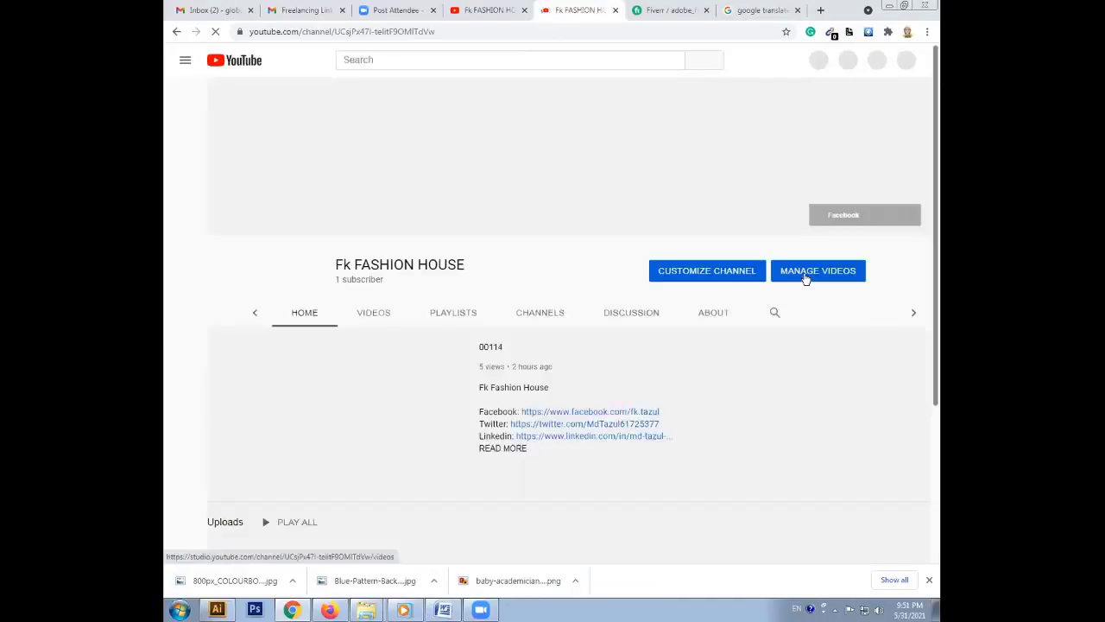
Pause the FK FASHION HOUSE trailer and scroll through the Uploads, Jurnney and Modern Pant sections
left_click(804, 271)
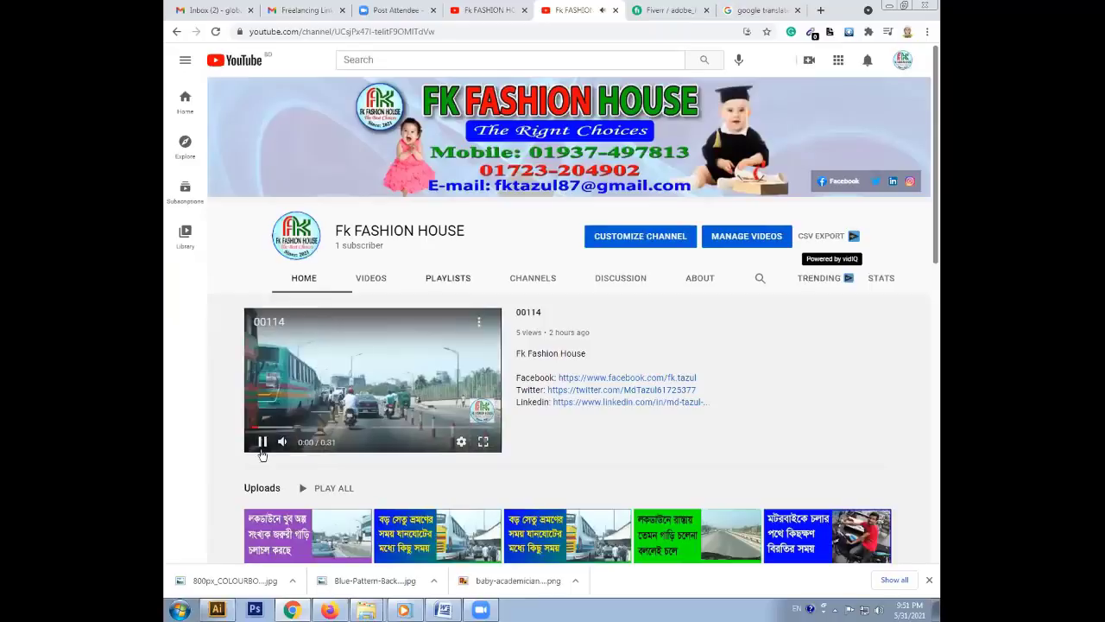
left_click(394, 436)
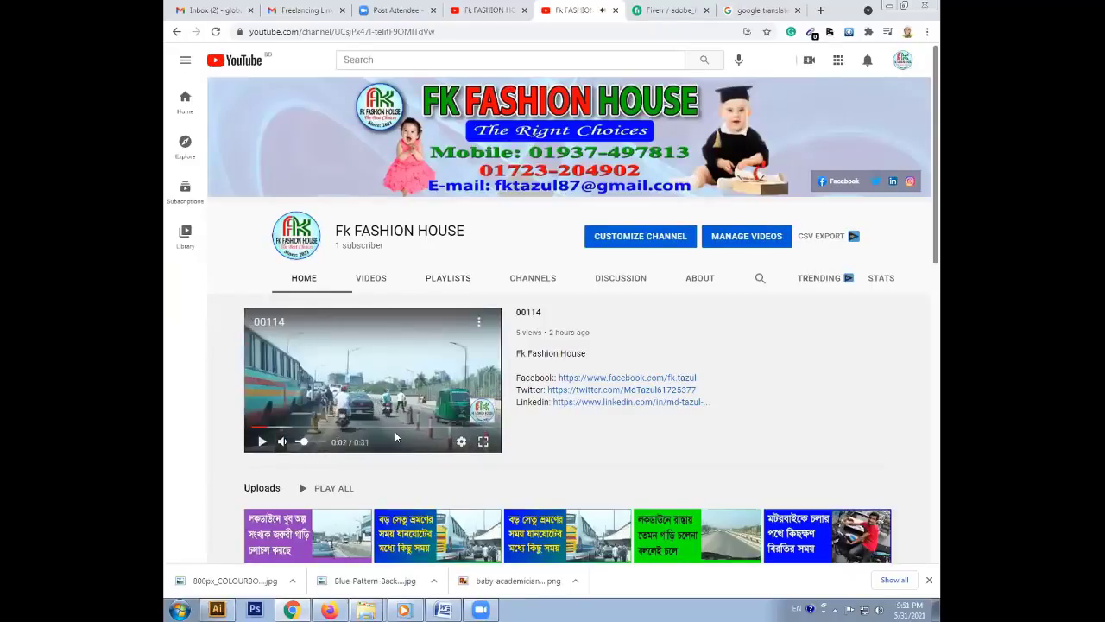
scroll(428, 436, "down", 3)
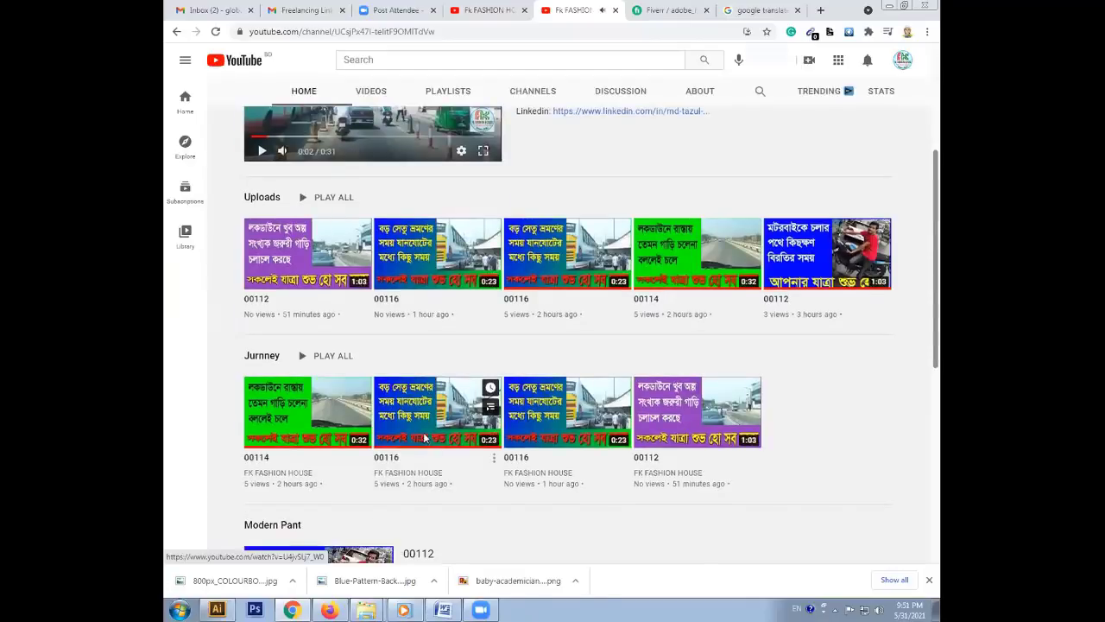
scroll(424, 438, "down", 1)
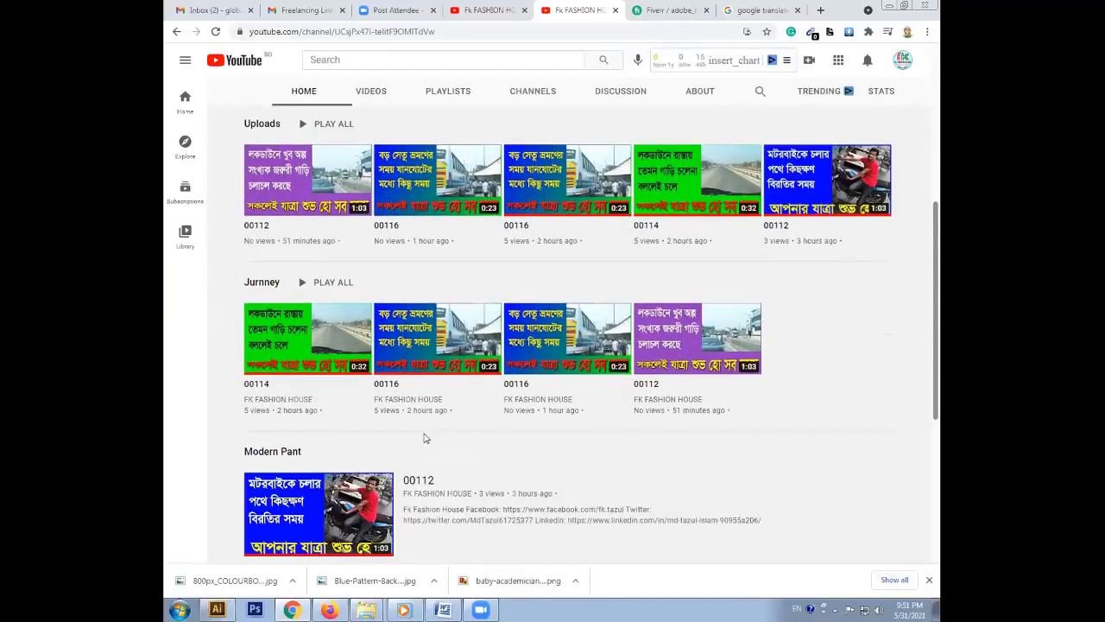
scroll(424, 437, "down", 1)
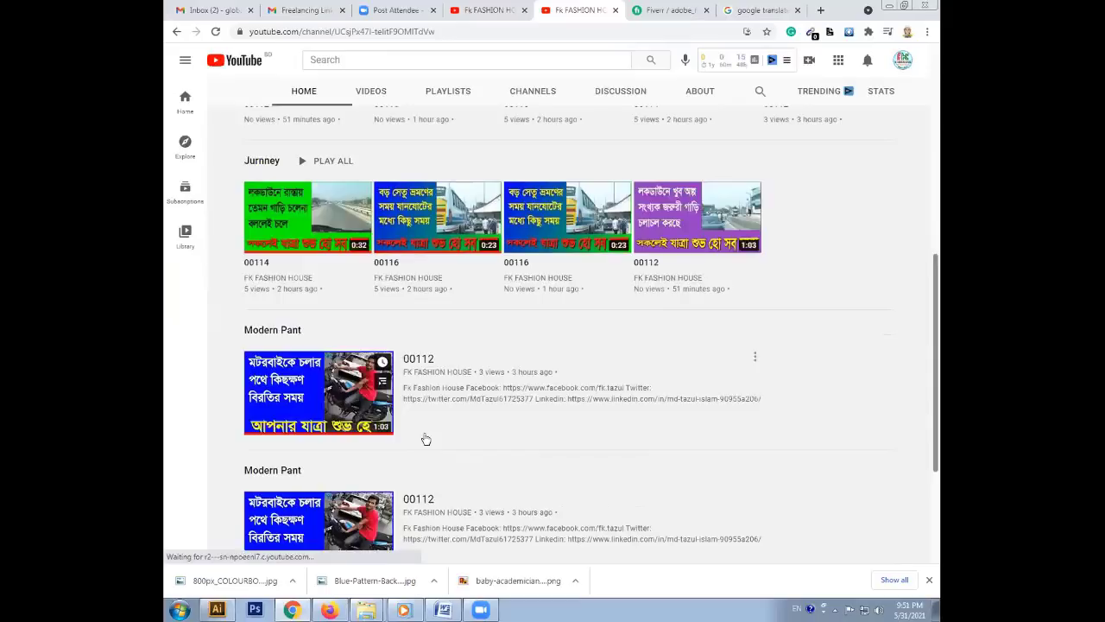
scroll(426, 439, "down", 1)
scroll(427, 438, "down", 1)
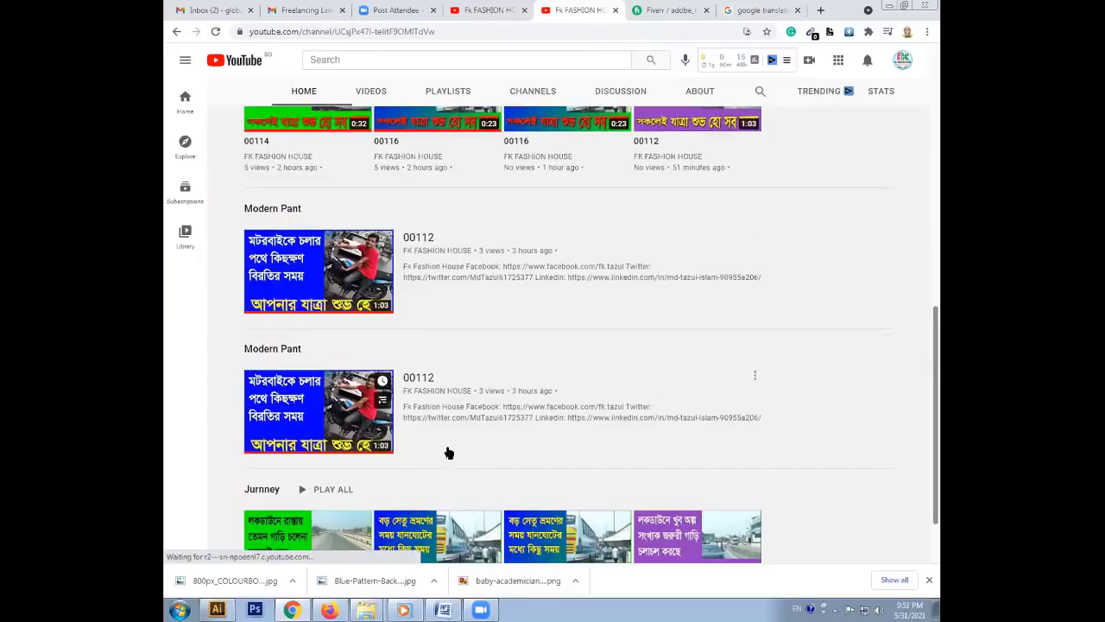
scroll(448, 452, "down", 1)
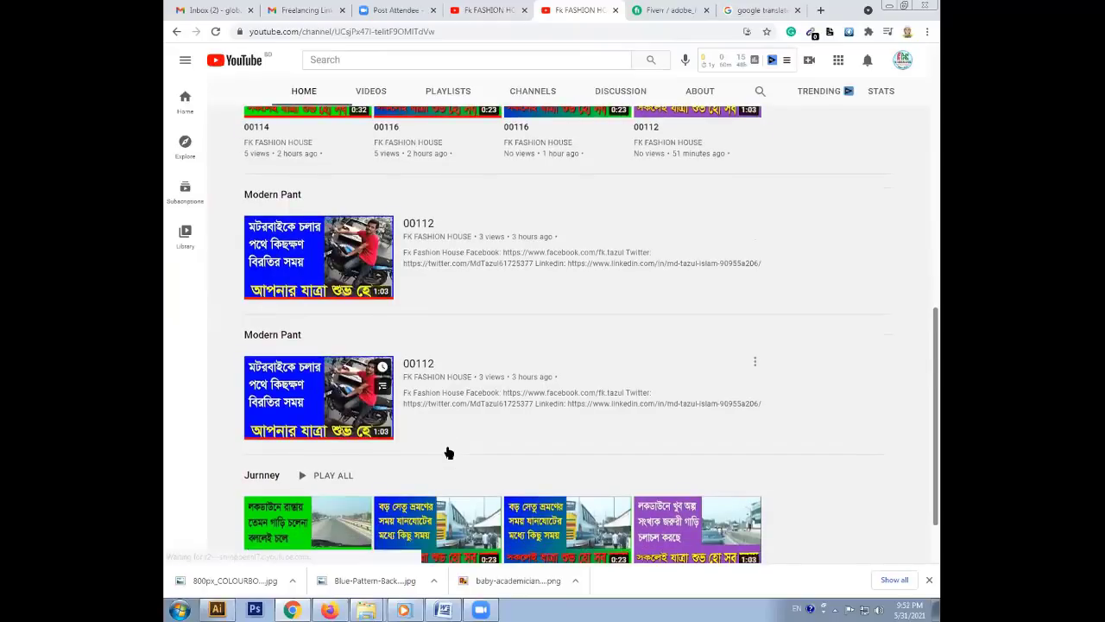
scroll(448, 453, "down", 1)
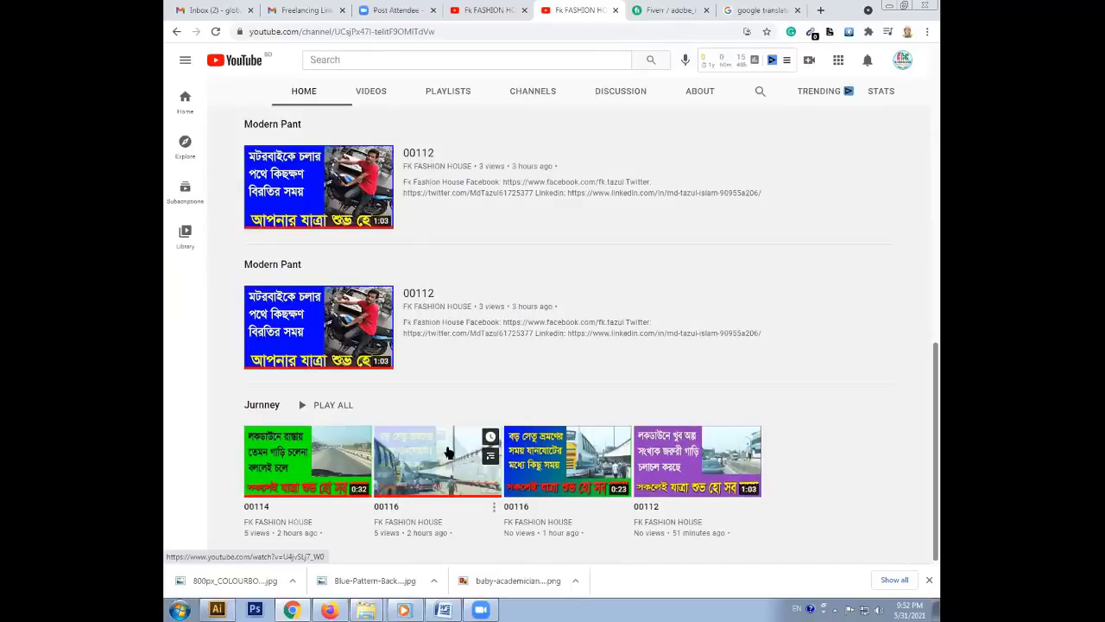
Return to the top of the channel page and open the channel customization settings
scroll(448, 452, "up", 2)
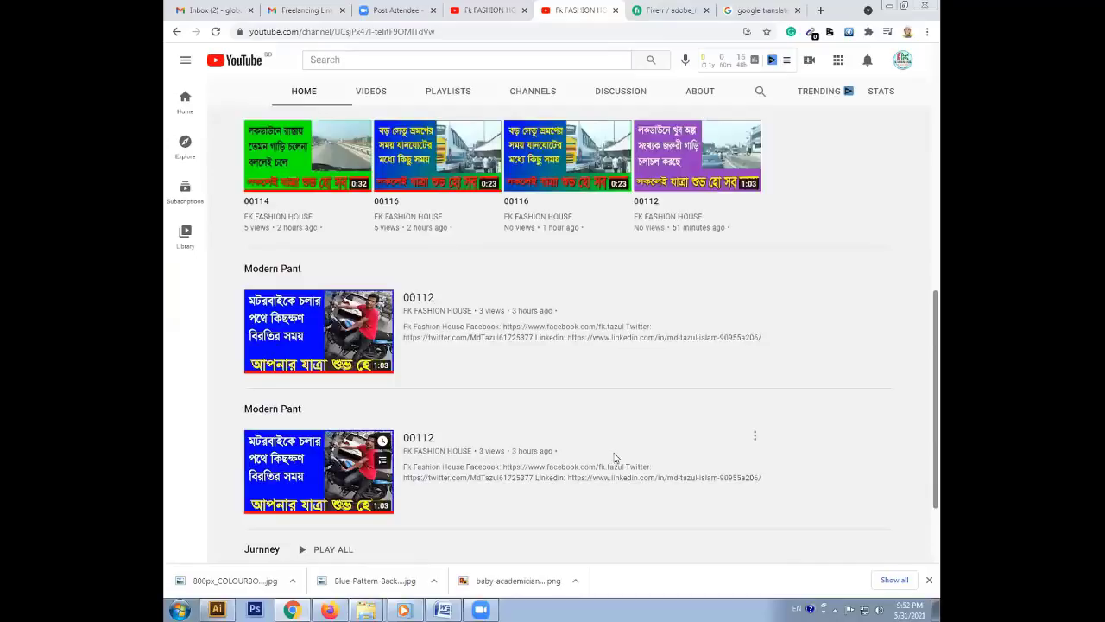
scroll(614, 458, "up", 3)
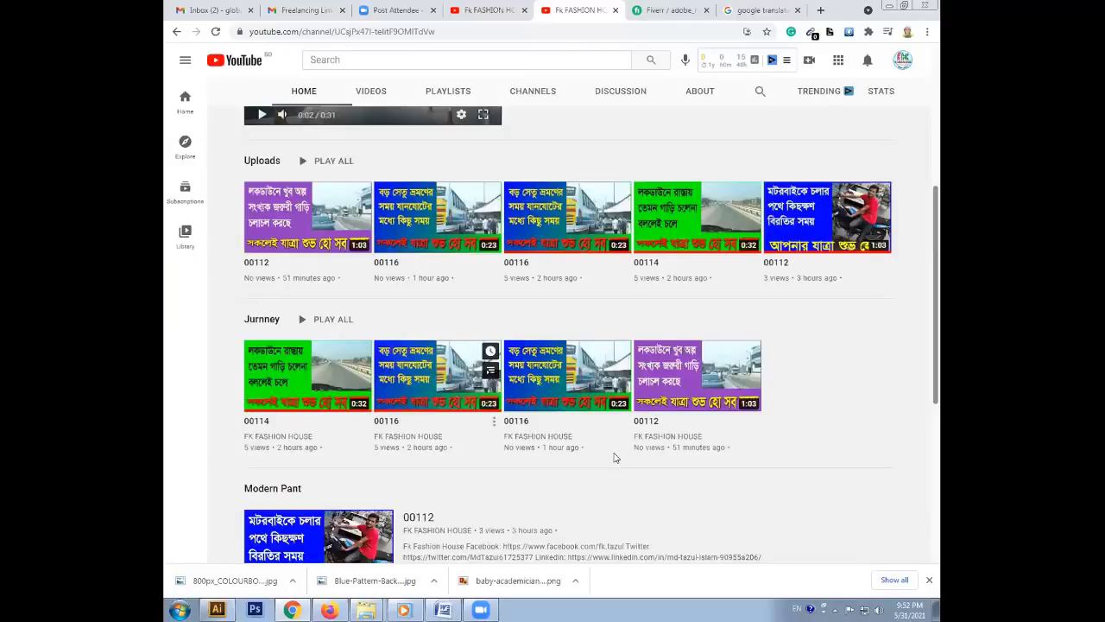
scroll(615, 458, "up", 4)
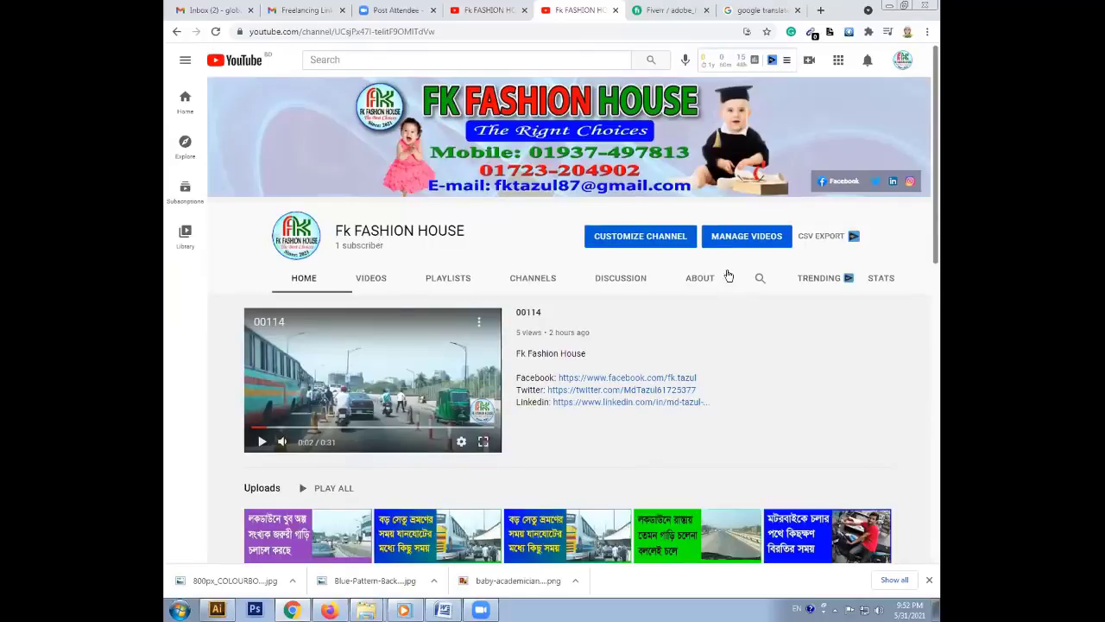
left_click(640, 235)
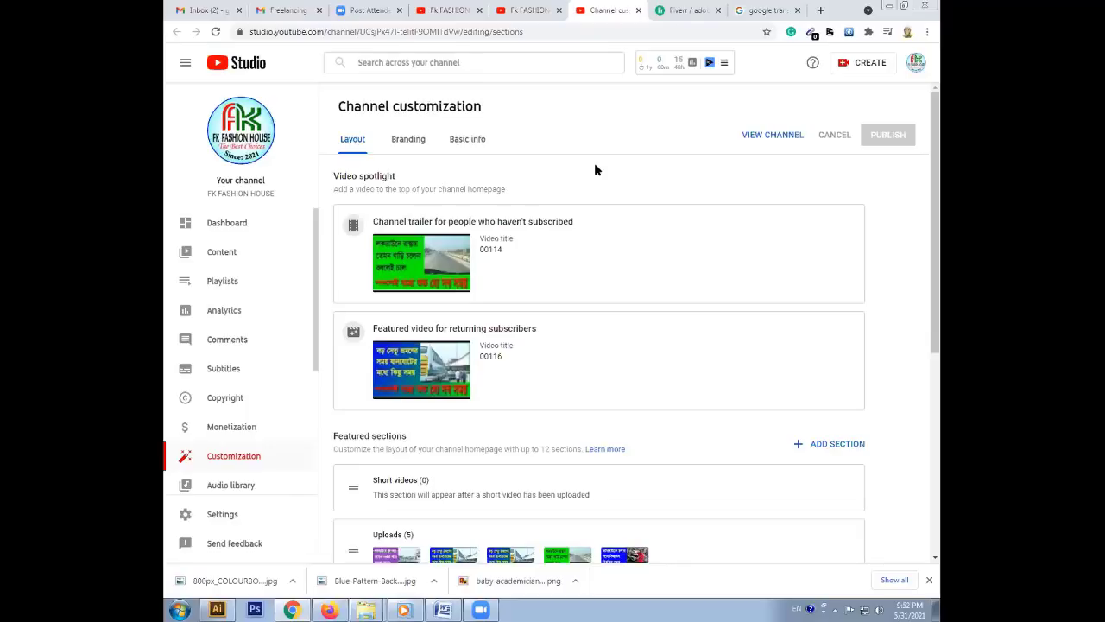
Close the vidIQ Competitors panel and reload Channel customization to confirm the 00114 trailer and 00116 featured video
scroll(313, 345, "down", 3)
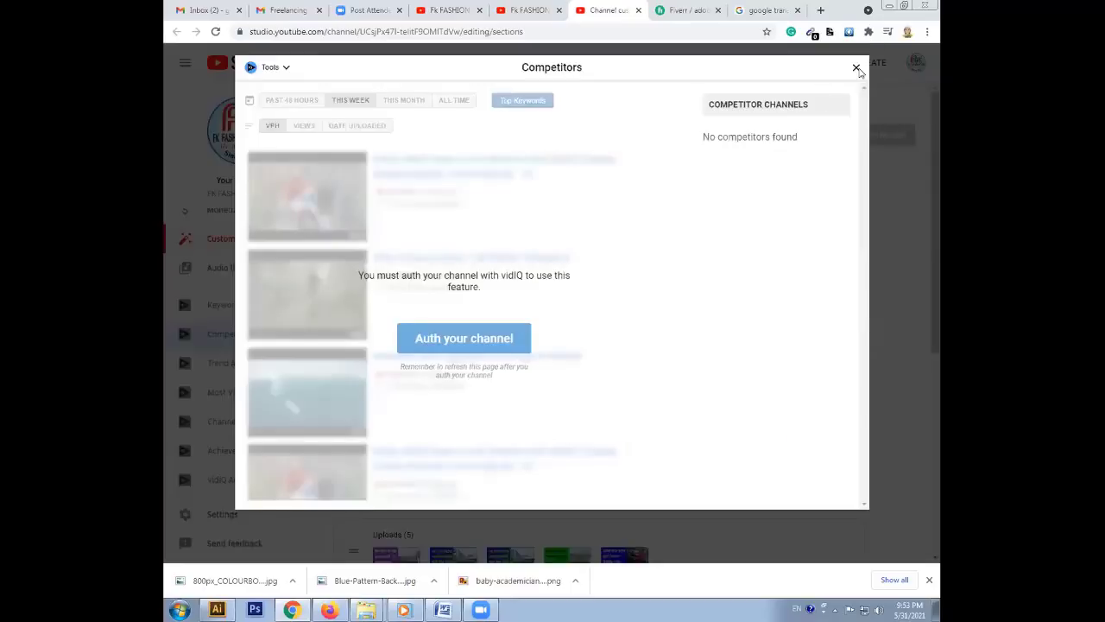
left_click(856, 68)
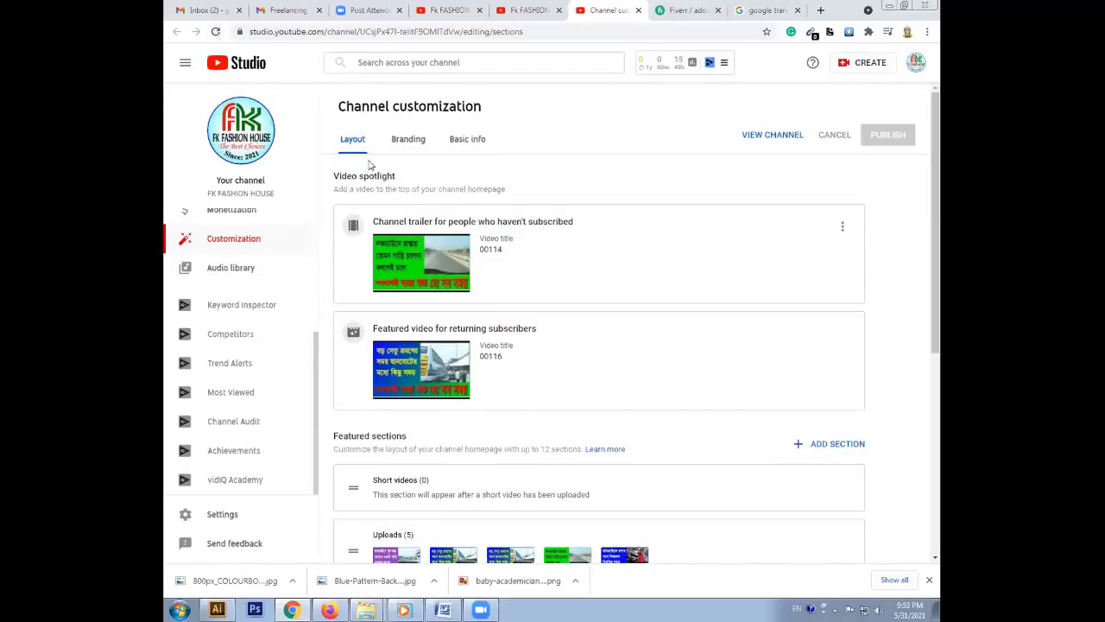
key("F5")
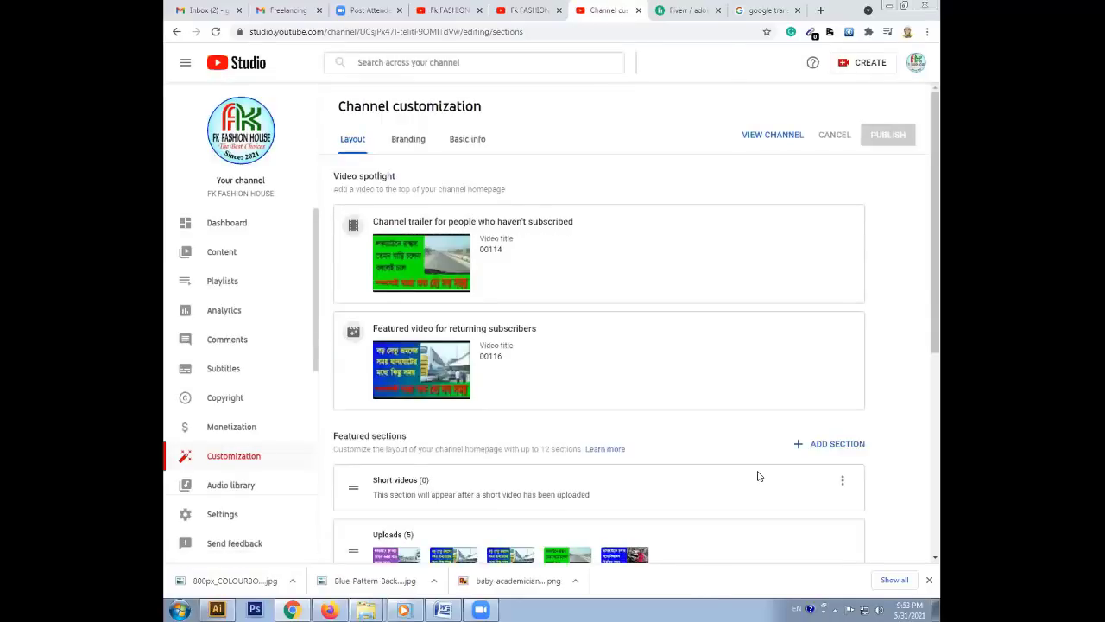
scroll(758, 476, "down", 4)
scroll(760, 475, "up", 4)
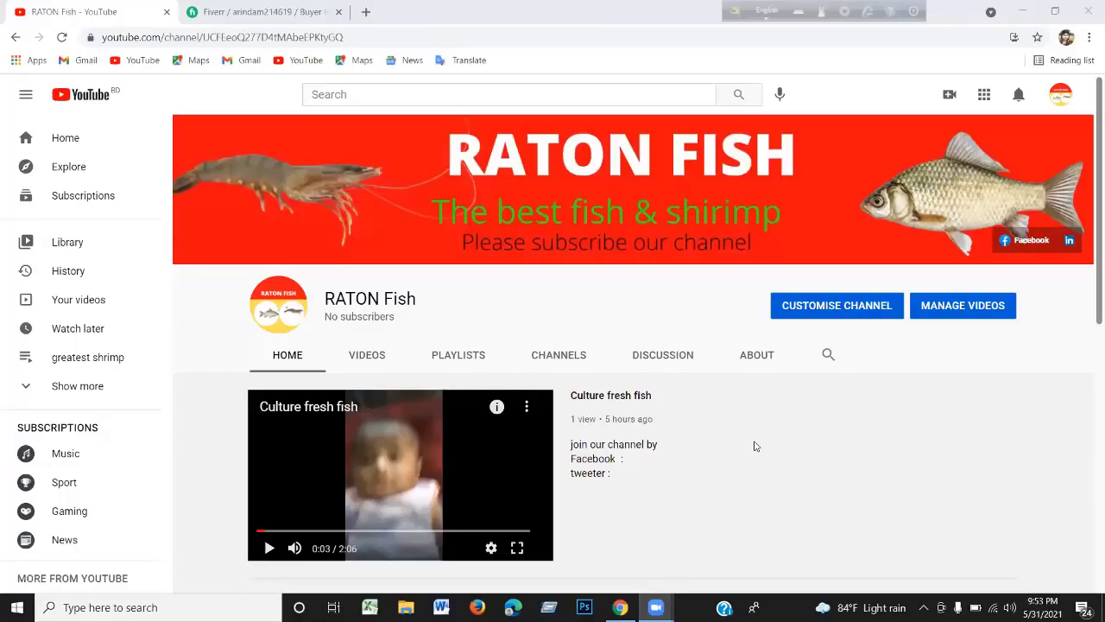
scroll(754, 448, "down", 1)
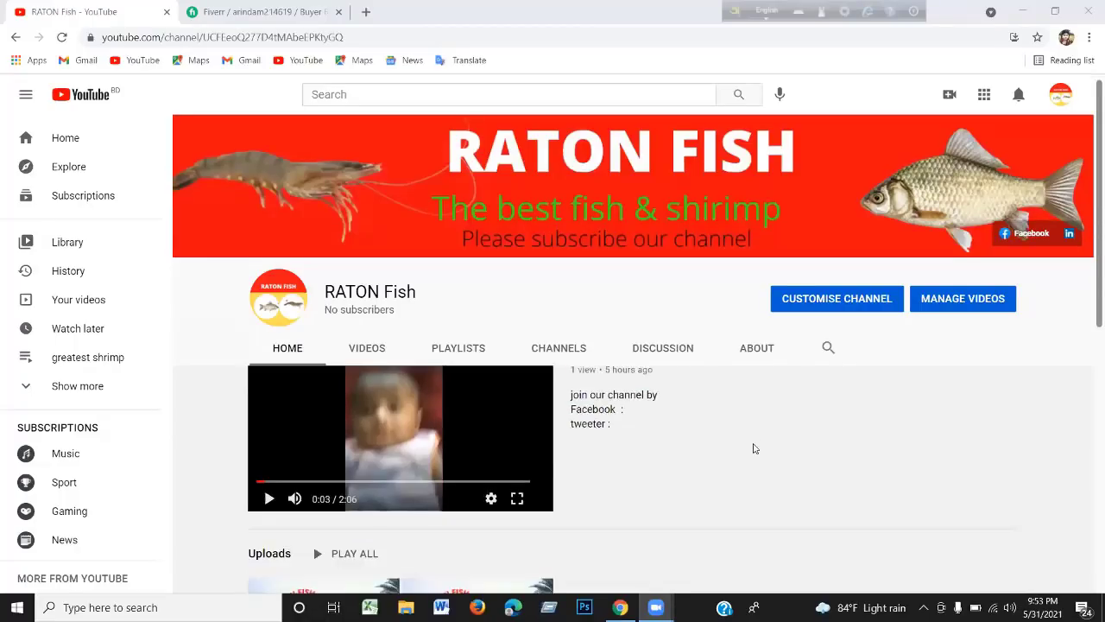
scroll(754, 448, "down", 2)
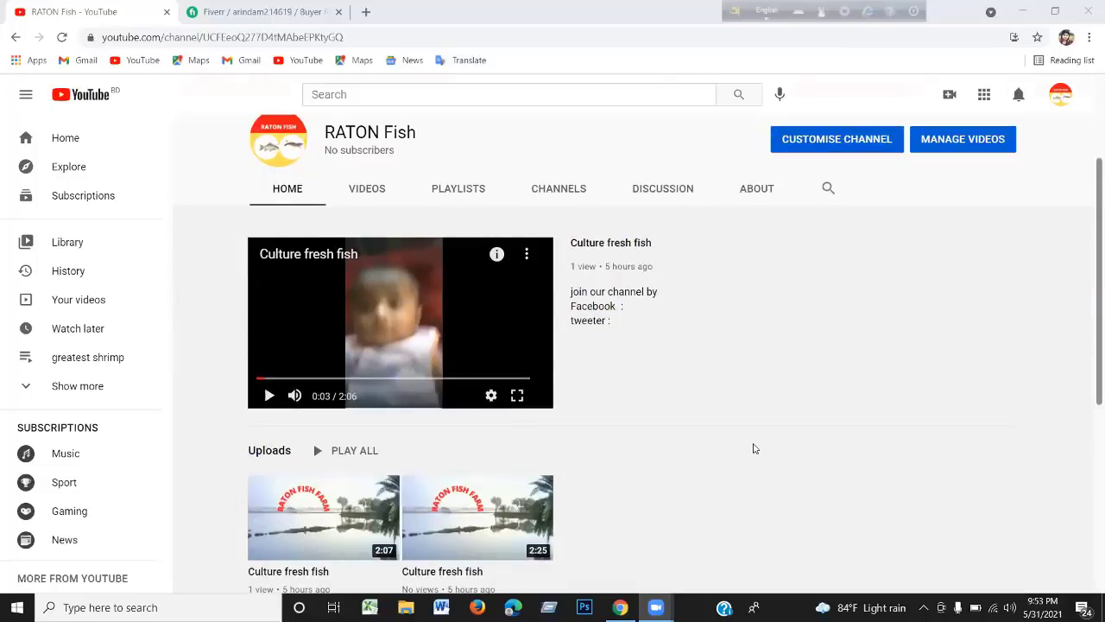
scroll(754, 448, "up", 2)
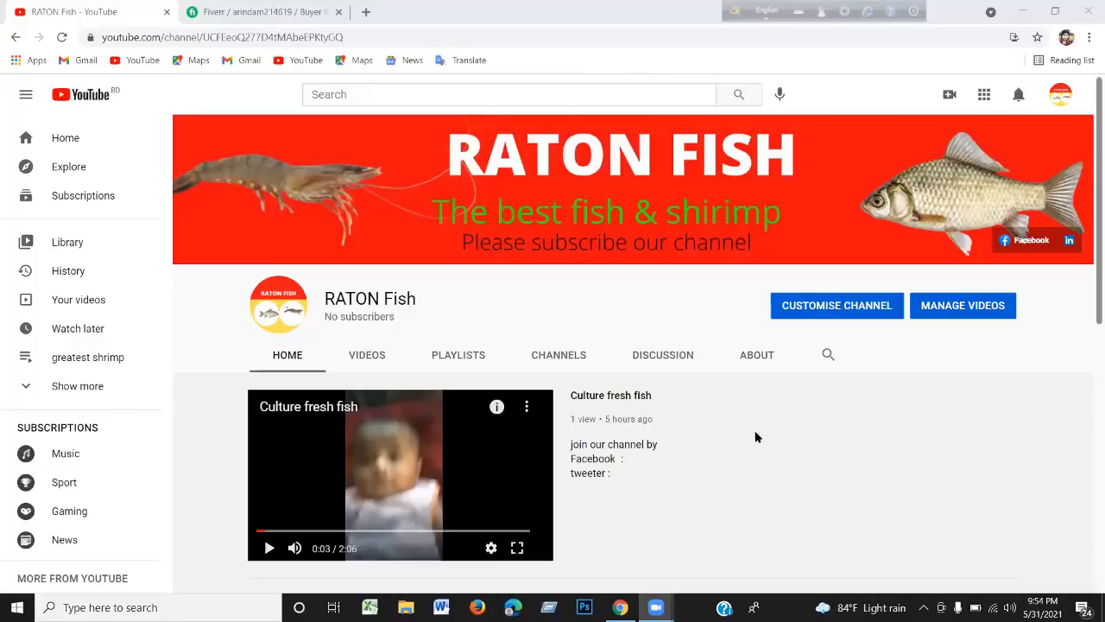
scroll(756, 438, "down", 3)
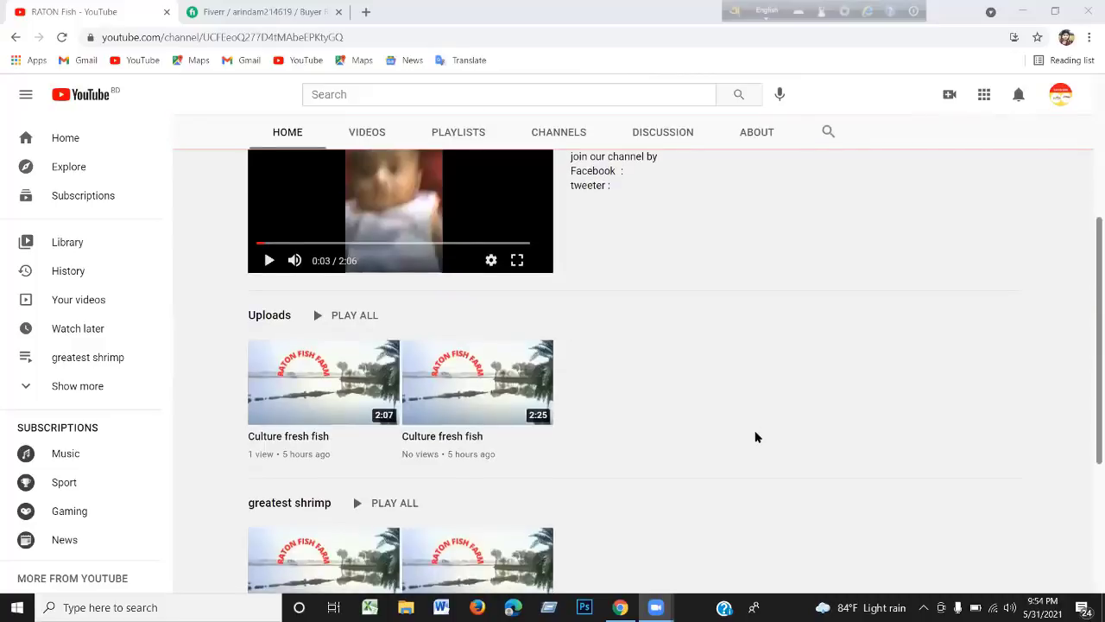
scroll(755, 437, "down", 1)
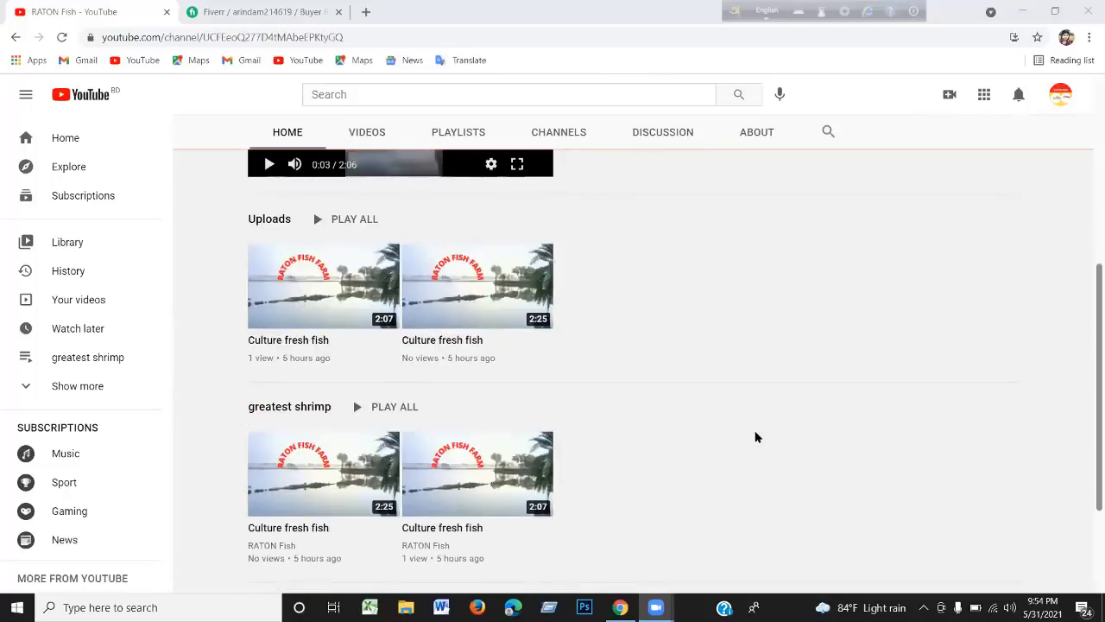
scroll(756, 438, "down", 2)
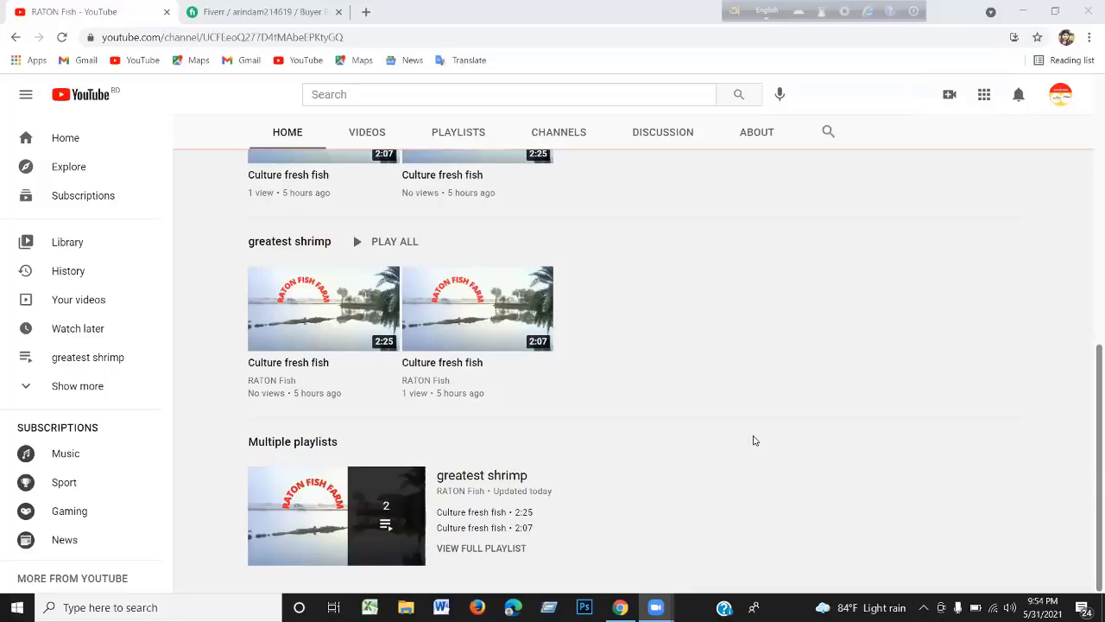
scroll(753, 437, "up", 3)
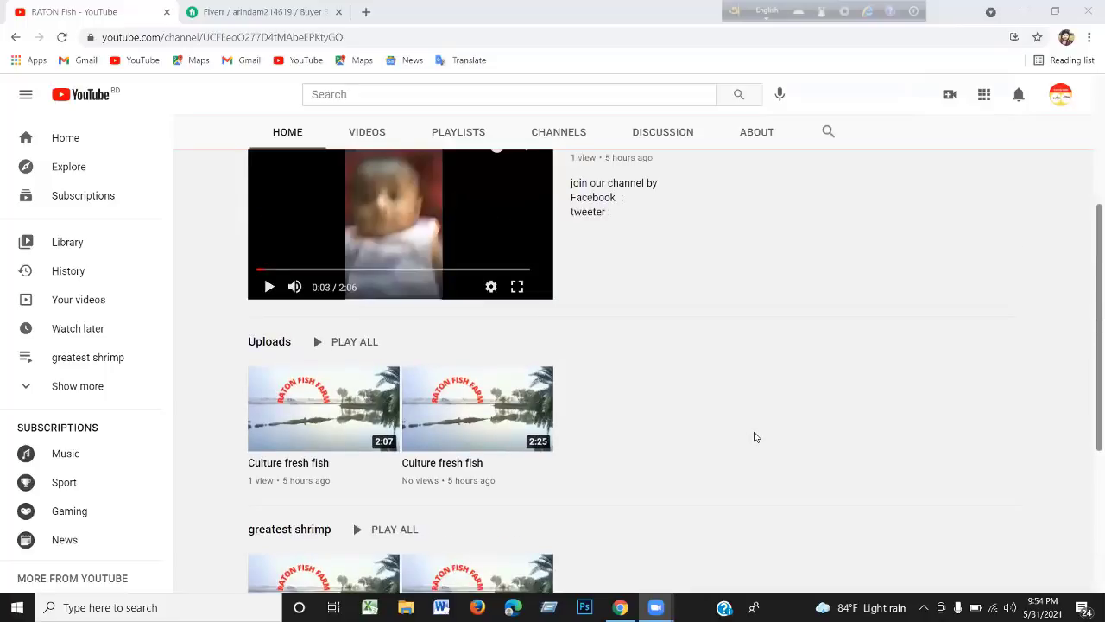
scroll(754, 436, "up", 2)
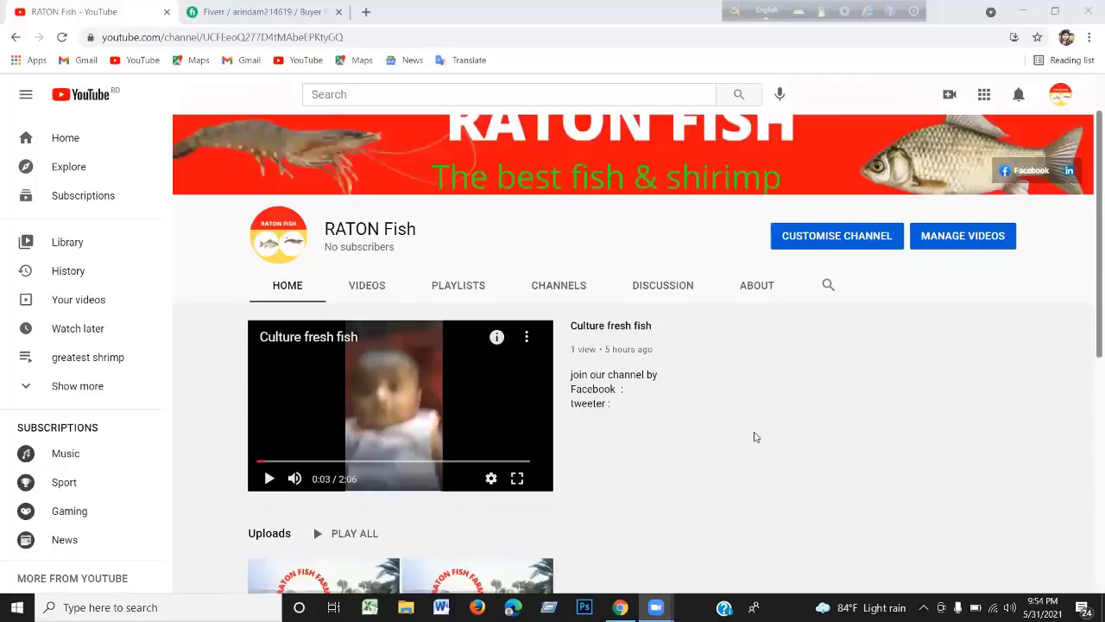
left_click(752, 293)
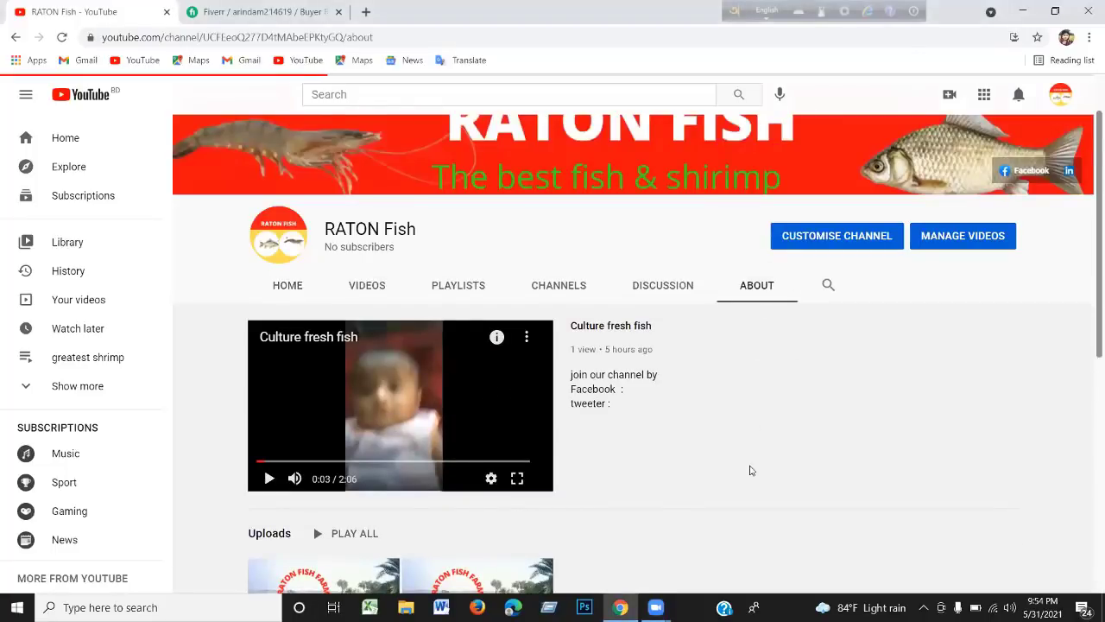
scroll(755, 489, "down", 1)
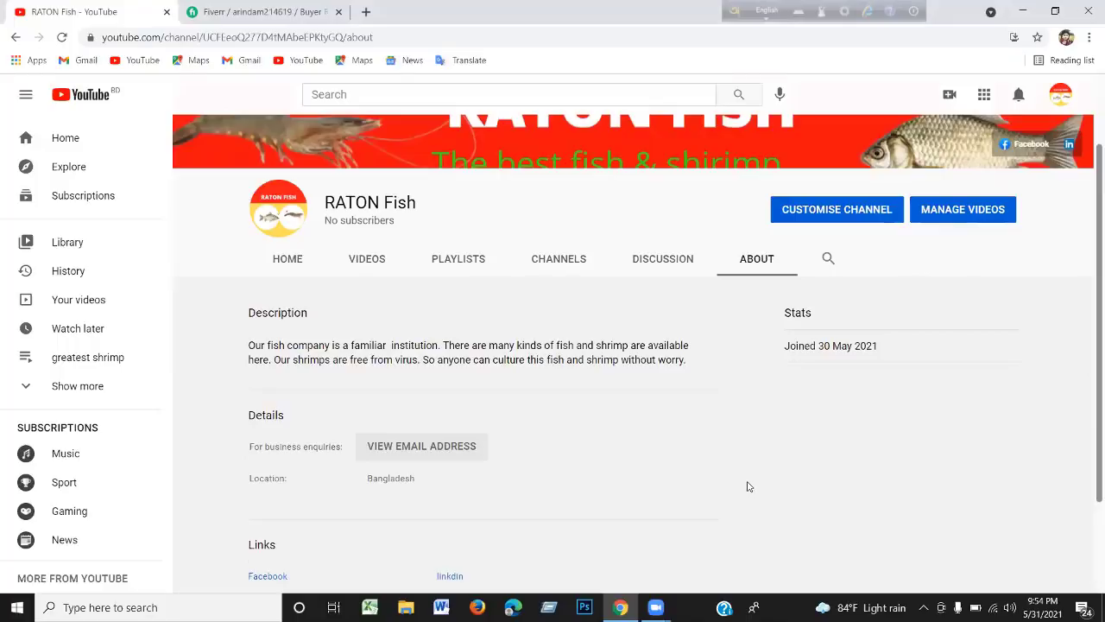
scroll(735, 486, "down", 1)
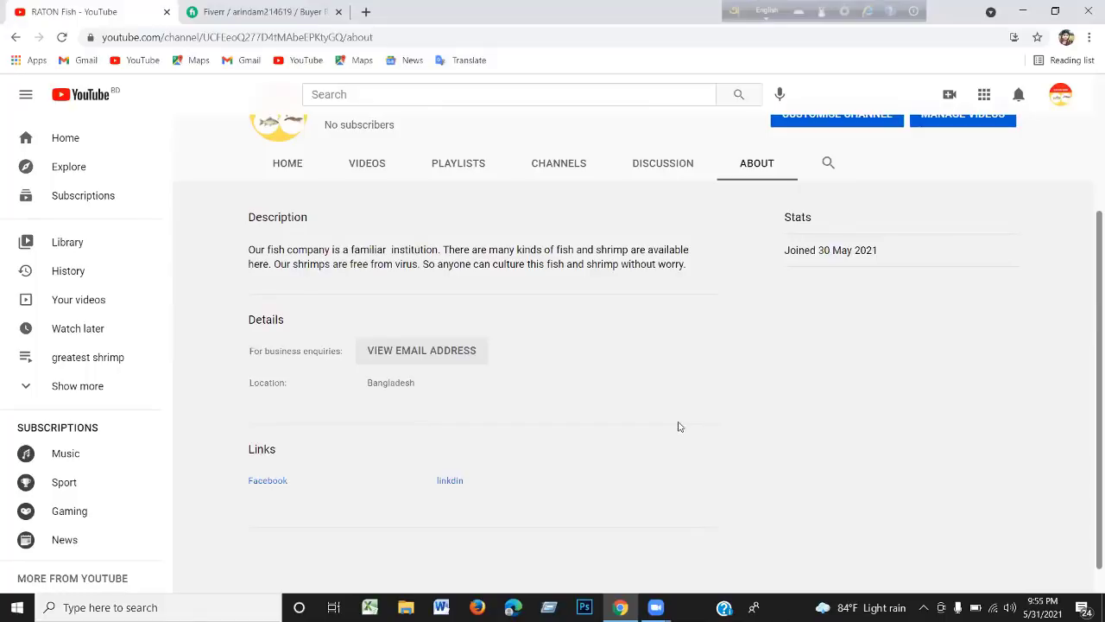
scroll(679, 427, "up", 2)
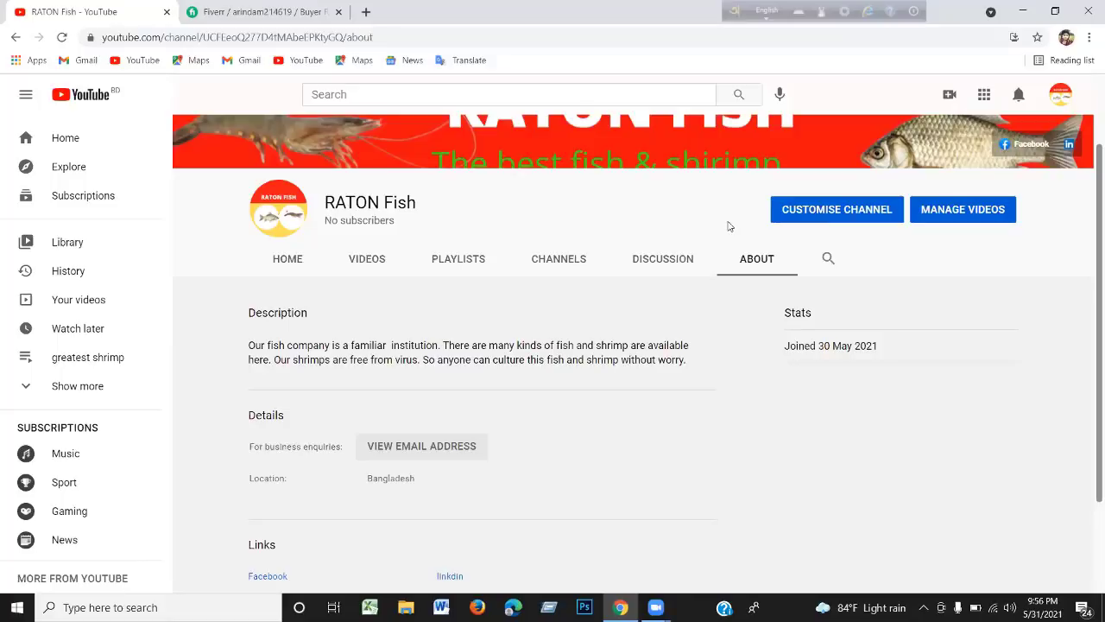
scroll(728, 229, "up", 2)
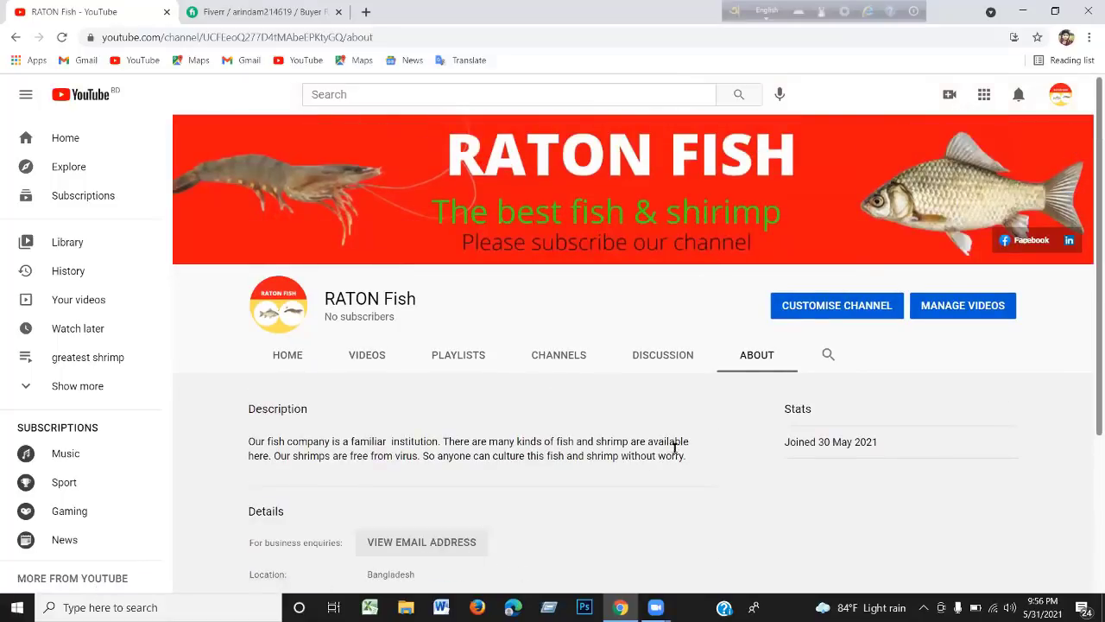
scroll(671, 493, "down", 2)
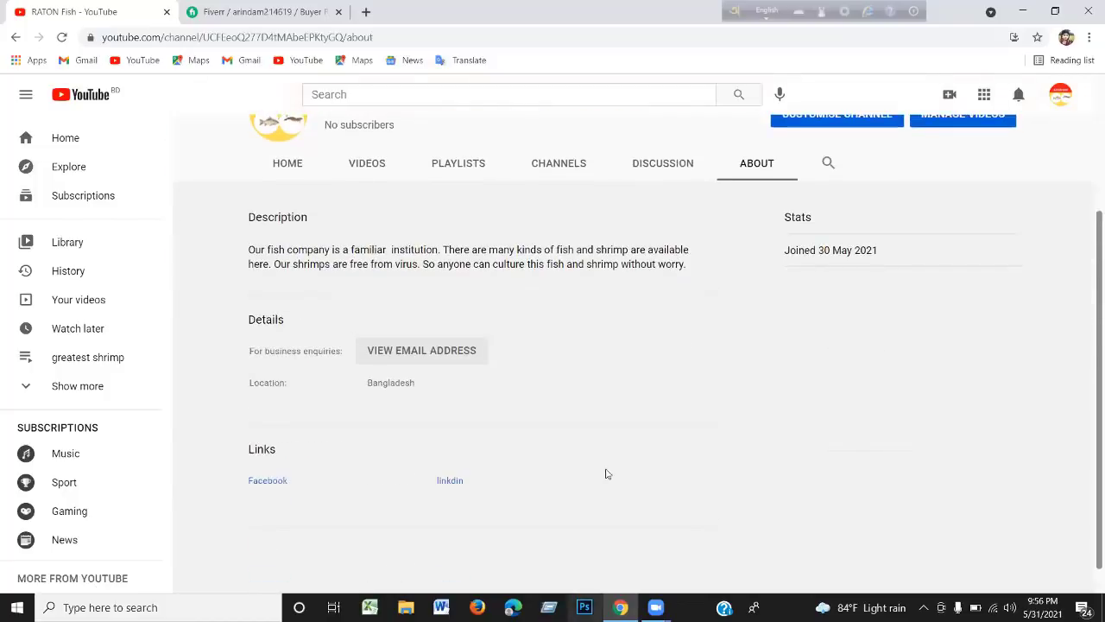
scroll(605, 399, "down", 1)
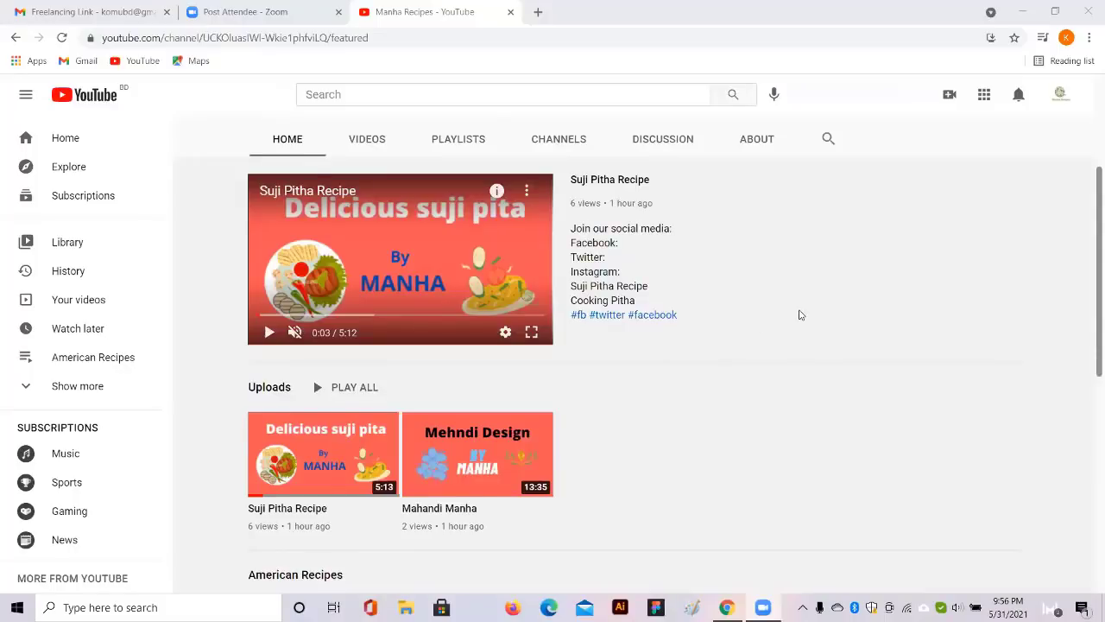
Review the Manha Recipes home tab sections, then go to its ABOUT tab
scroll(799, 314, "up", 3)
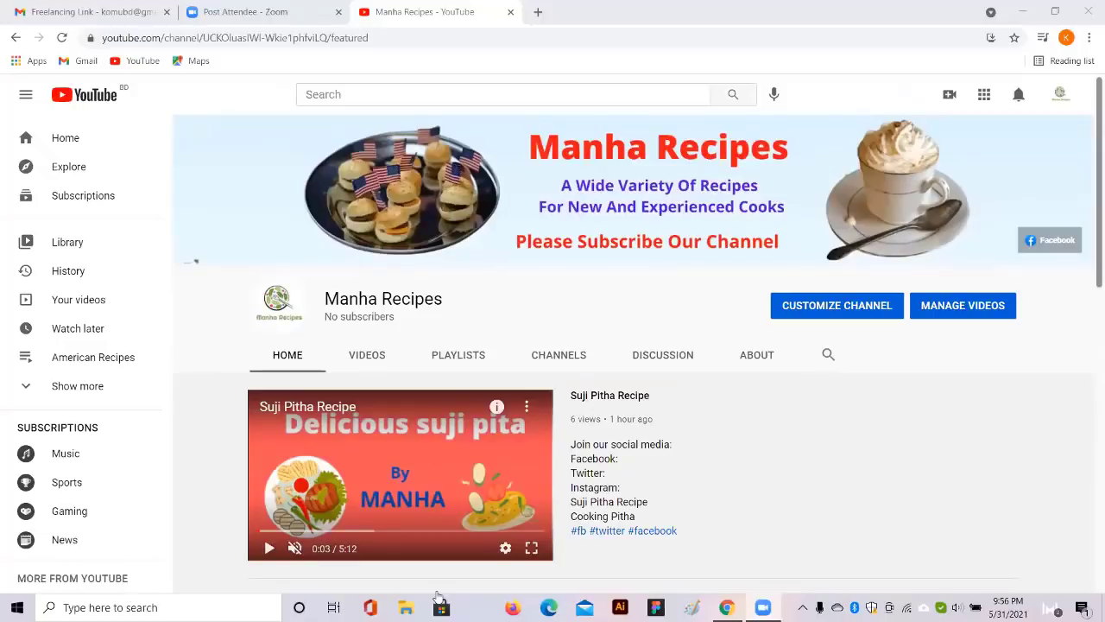
scroll(706, 464, "down", 1)
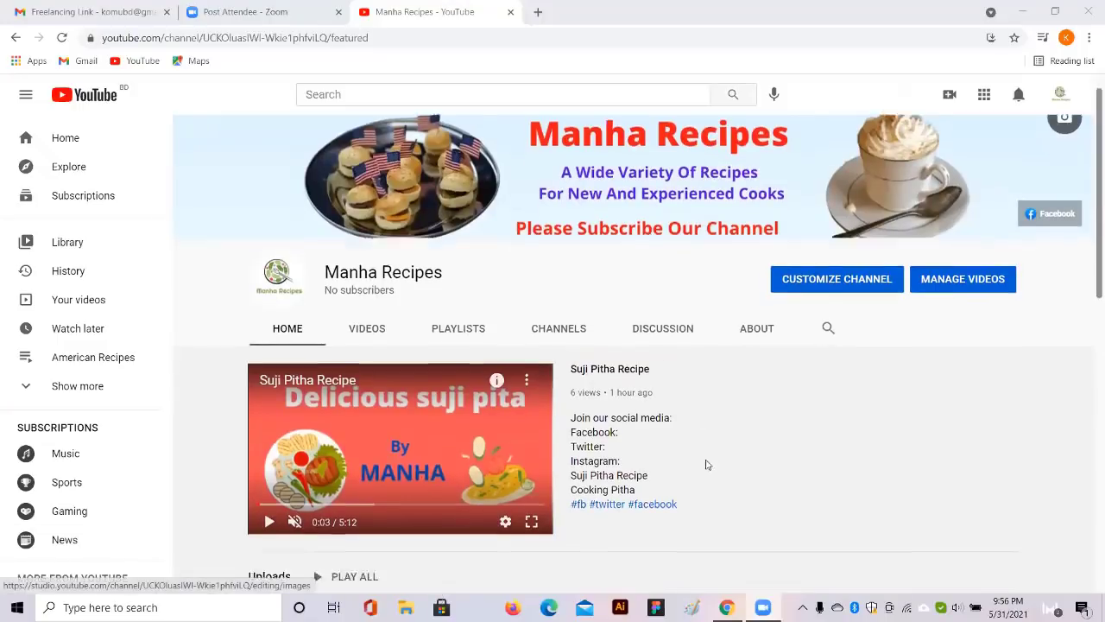
scroll(777, 513, "up", 1)
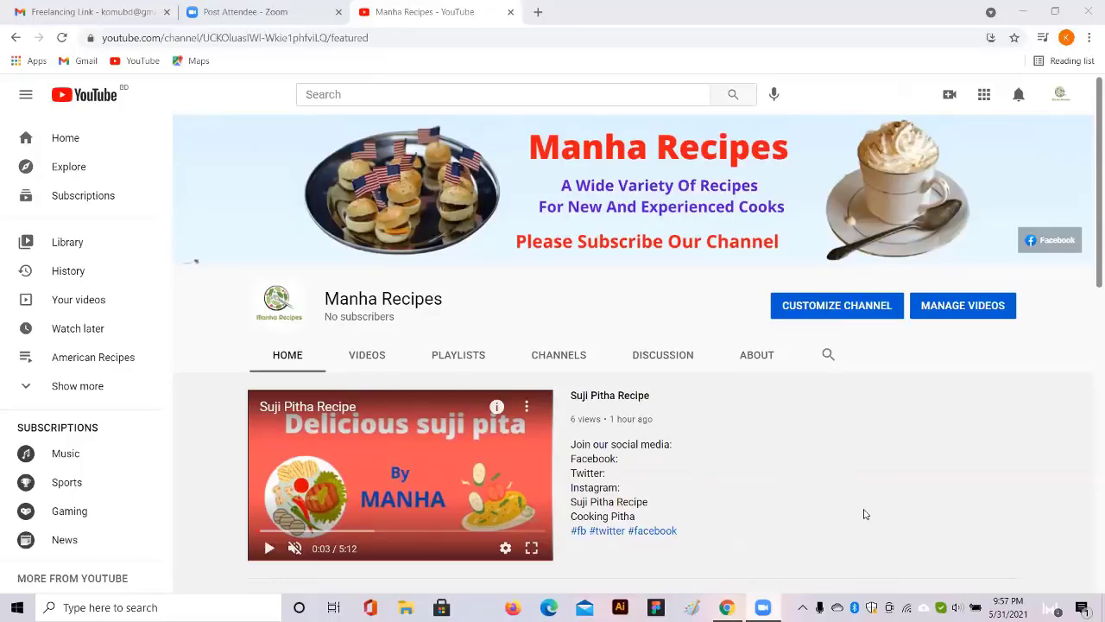
scroll(866, 467, "down", 1)
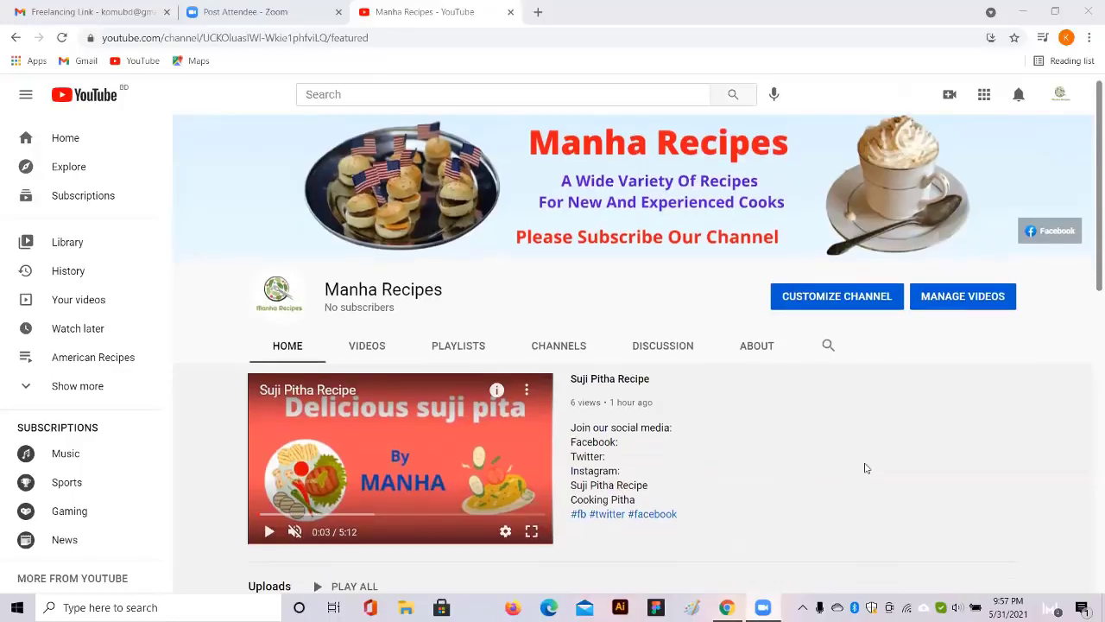
scroll(866, 468, "down", 1)
scroll(866, 467, "down", 1)
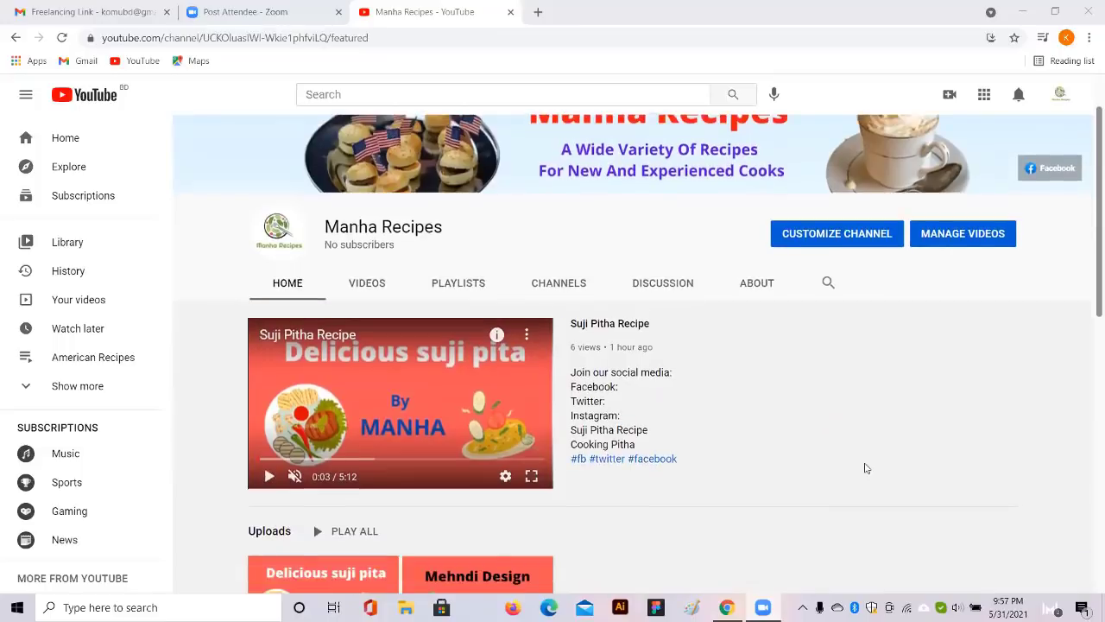
scroll(811, 396, "down", 3)
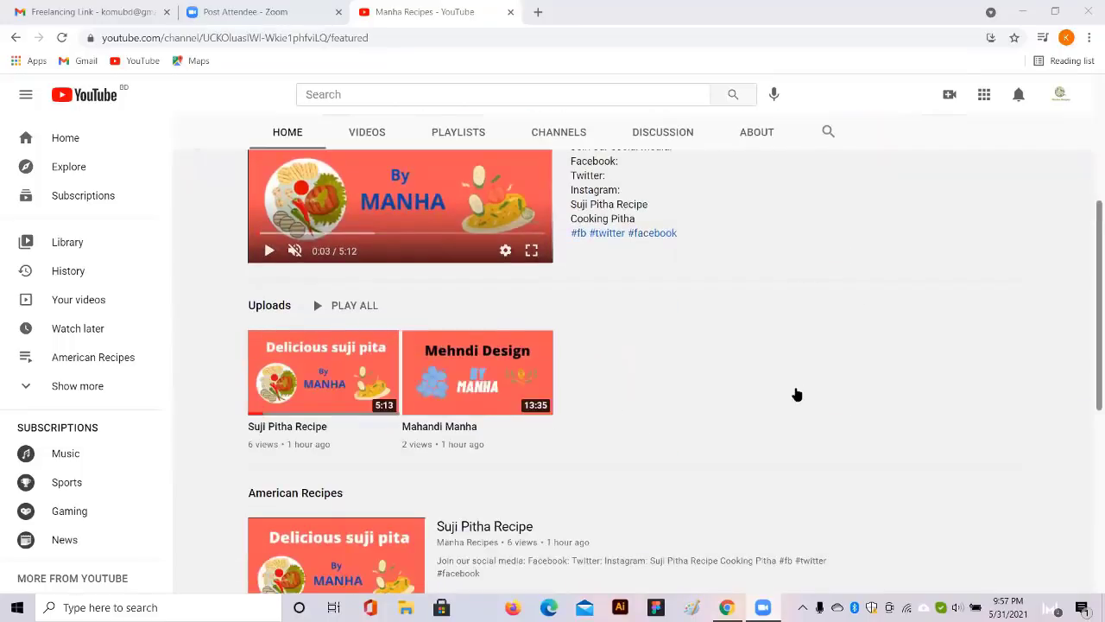
scroll(797, 395, "down", 4)
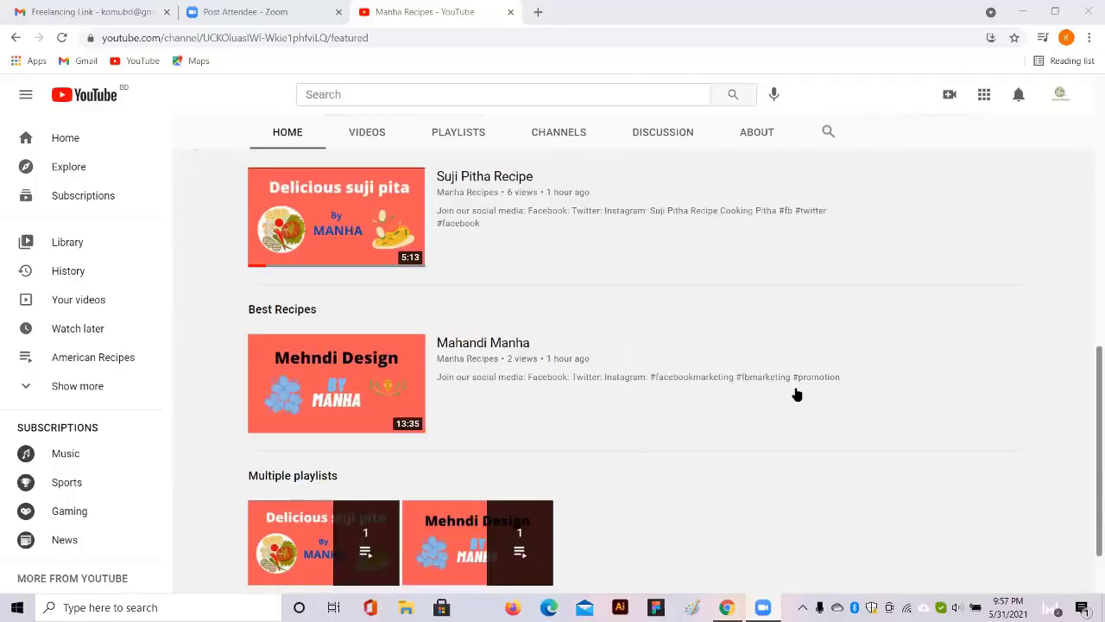
scroll(797, 394, "down", 1)
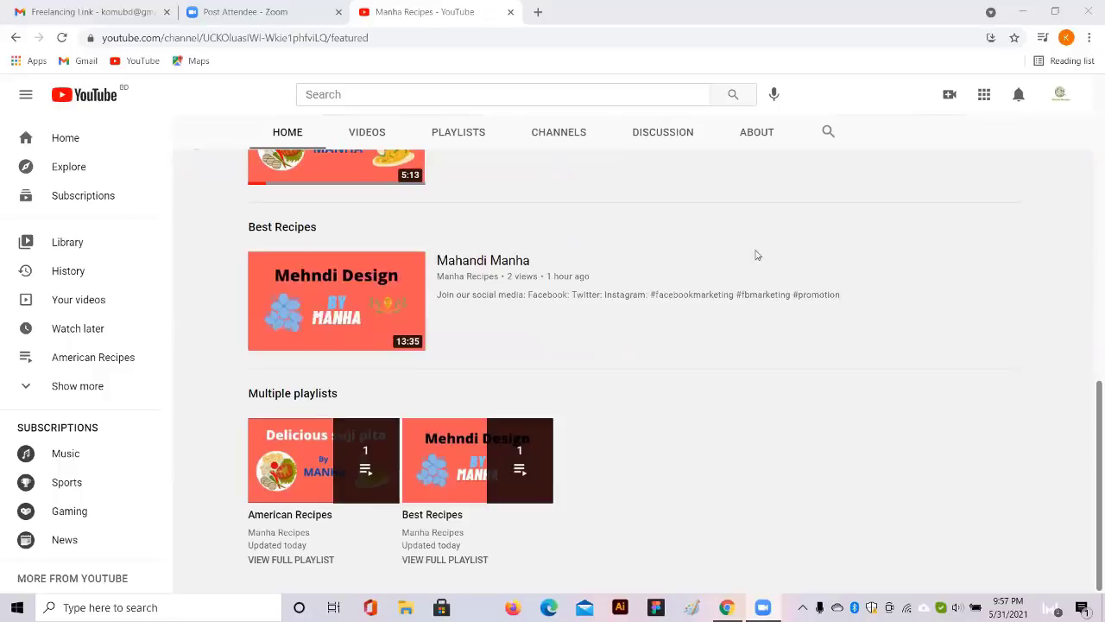
left_click(756, 137)
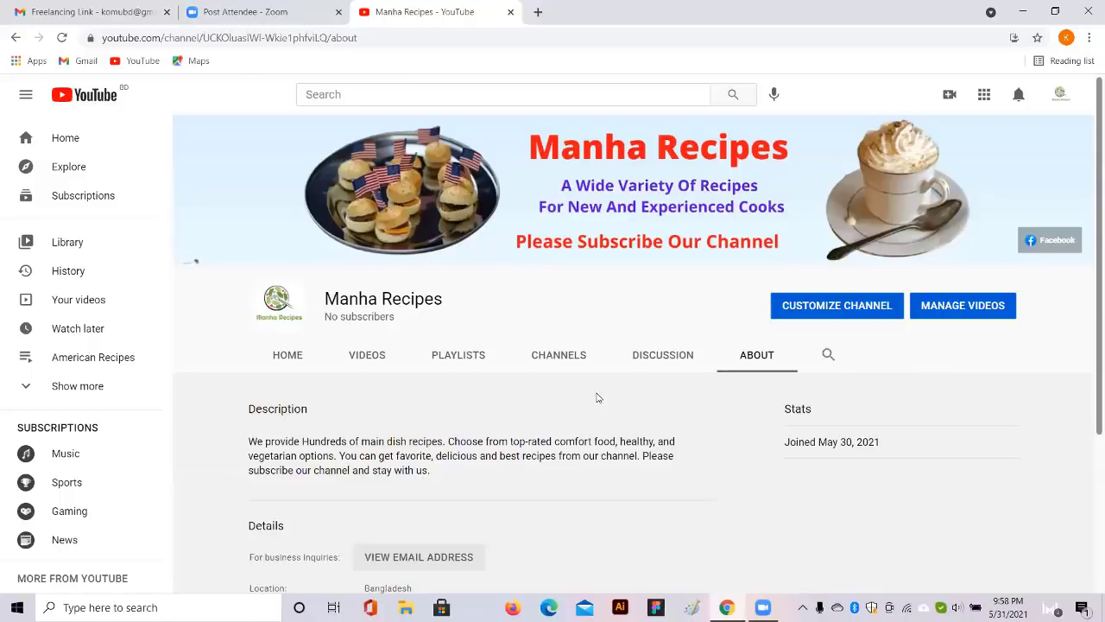
Scroll the Manha Recipes About page to review its description, joined date and location
scroll(595, 397, "down", 3)
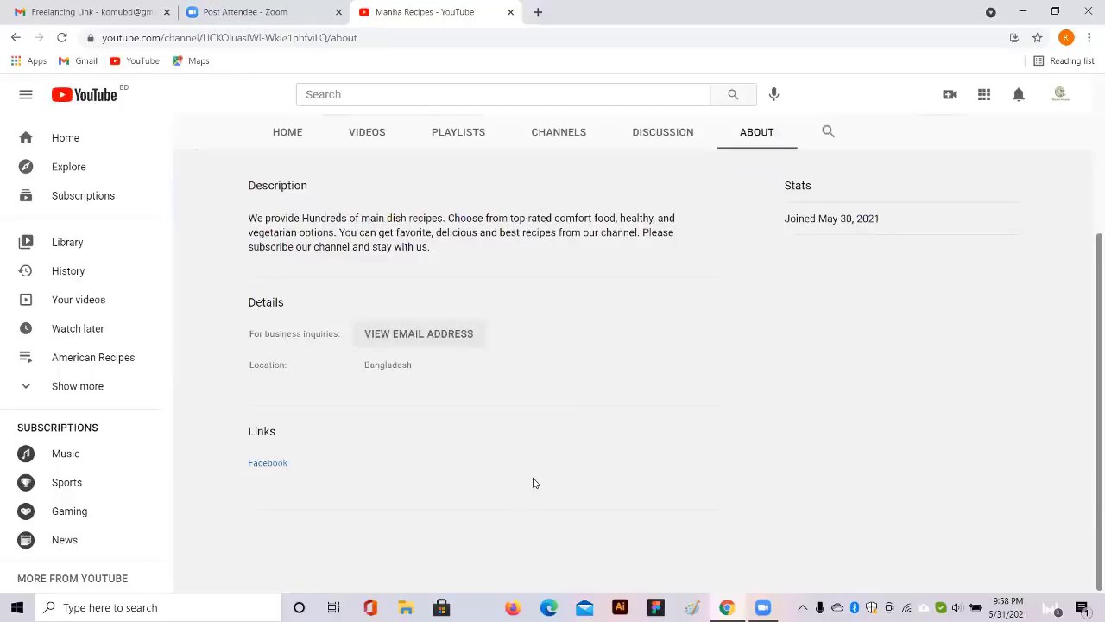
scroll(536, 476, "up", 1)
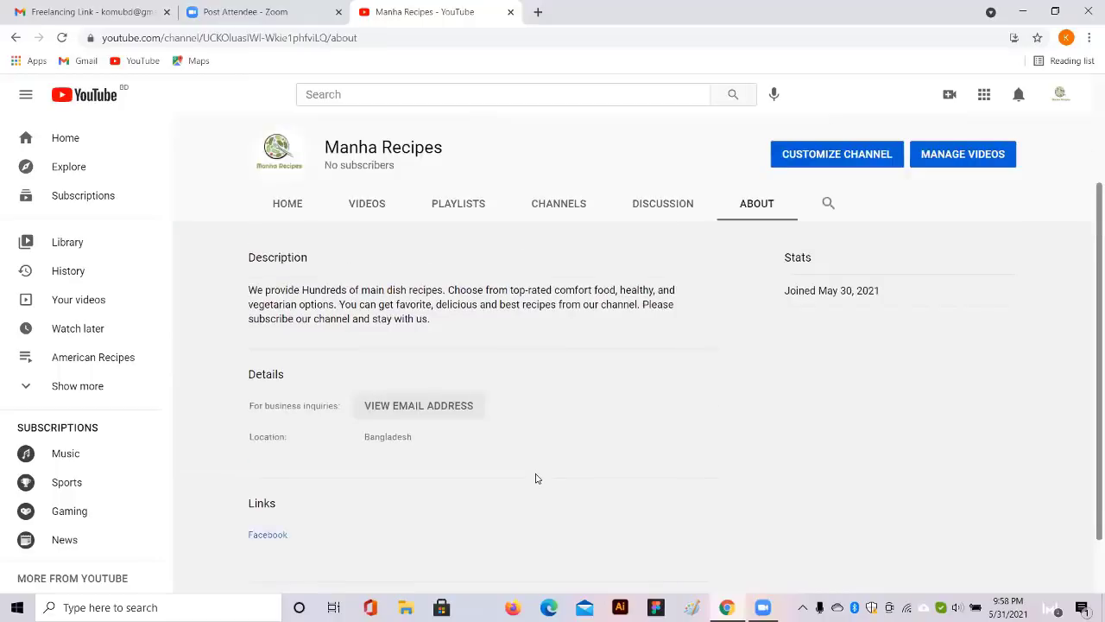
scroll(509, 496, "down", 1)
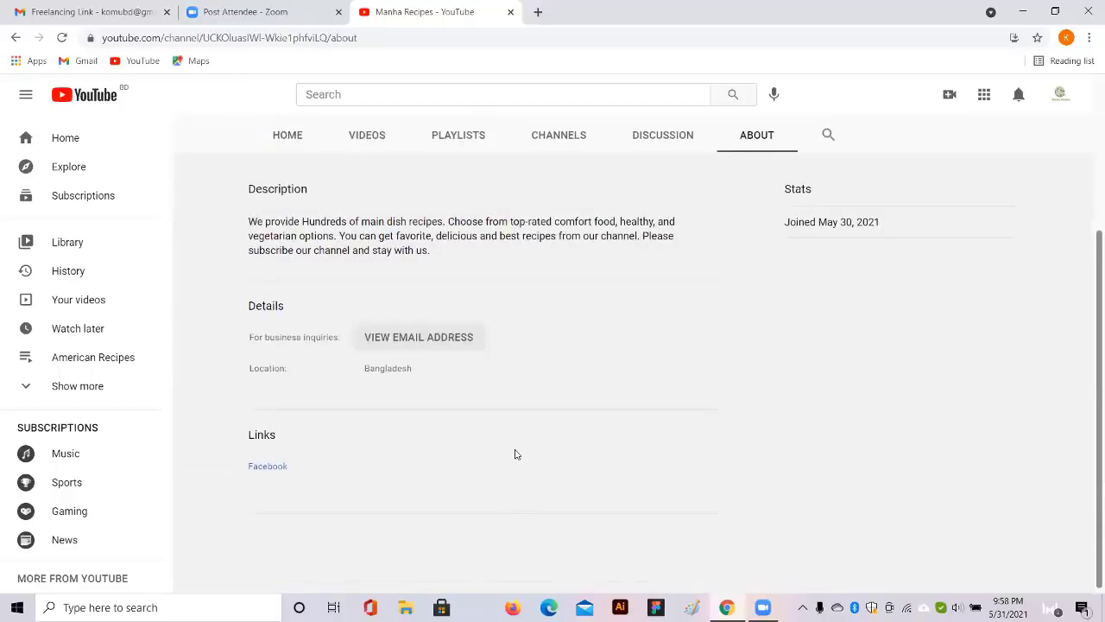
scroll(515, 454, "down", 1)
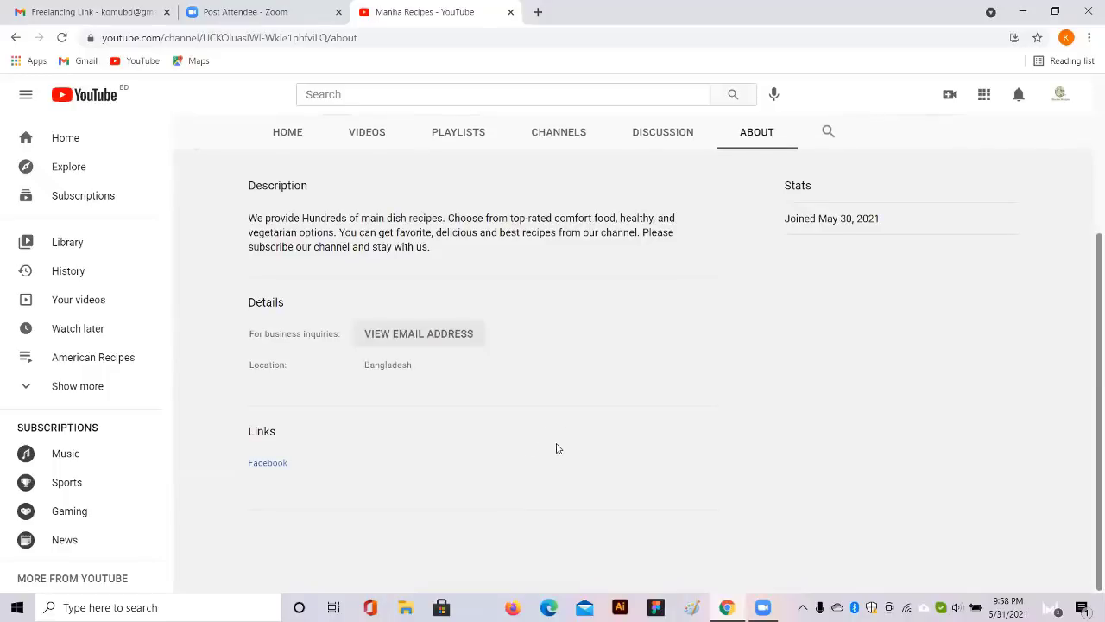
scroll(730, 345, "up", 1)
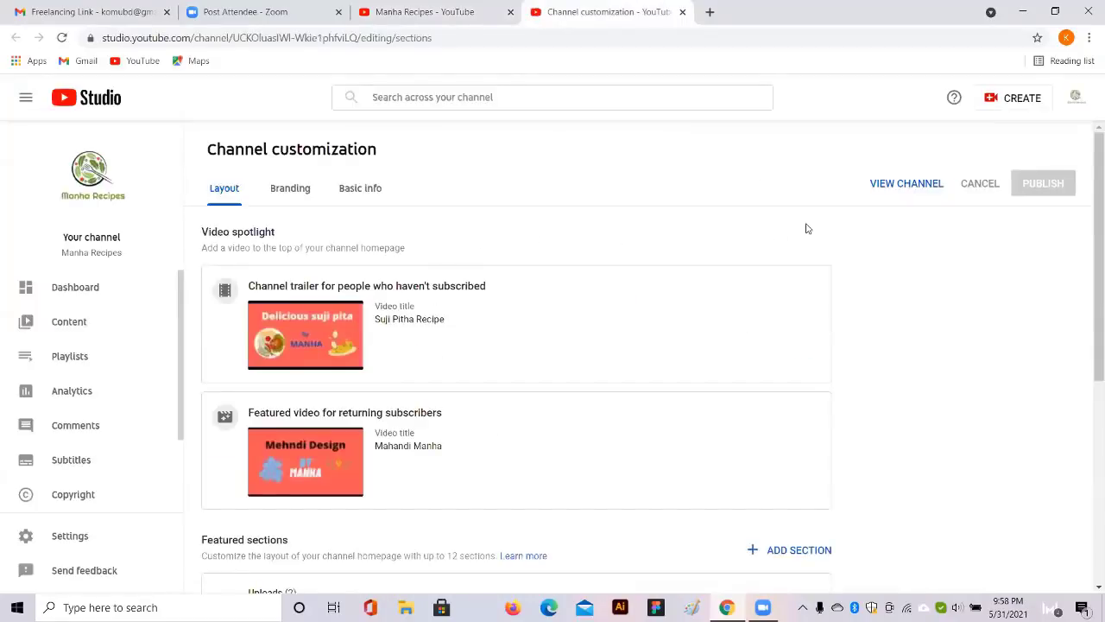
Open the public Manha Recipes home page in a new tab via VIEW CHANNEL
left_click(907, 184)
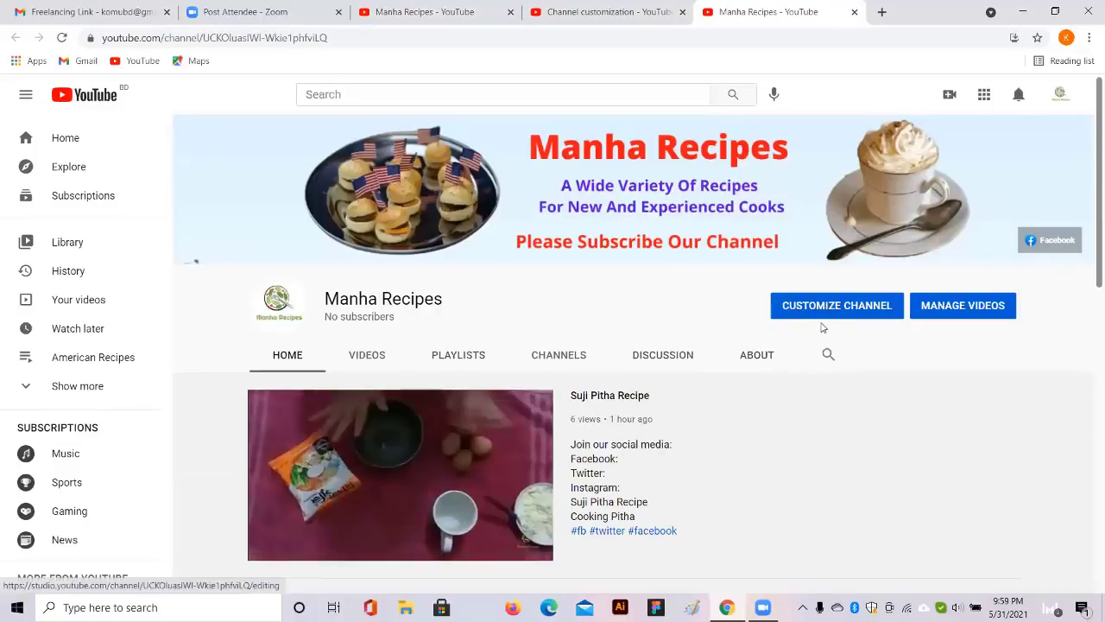
mouse_move(394, 514)
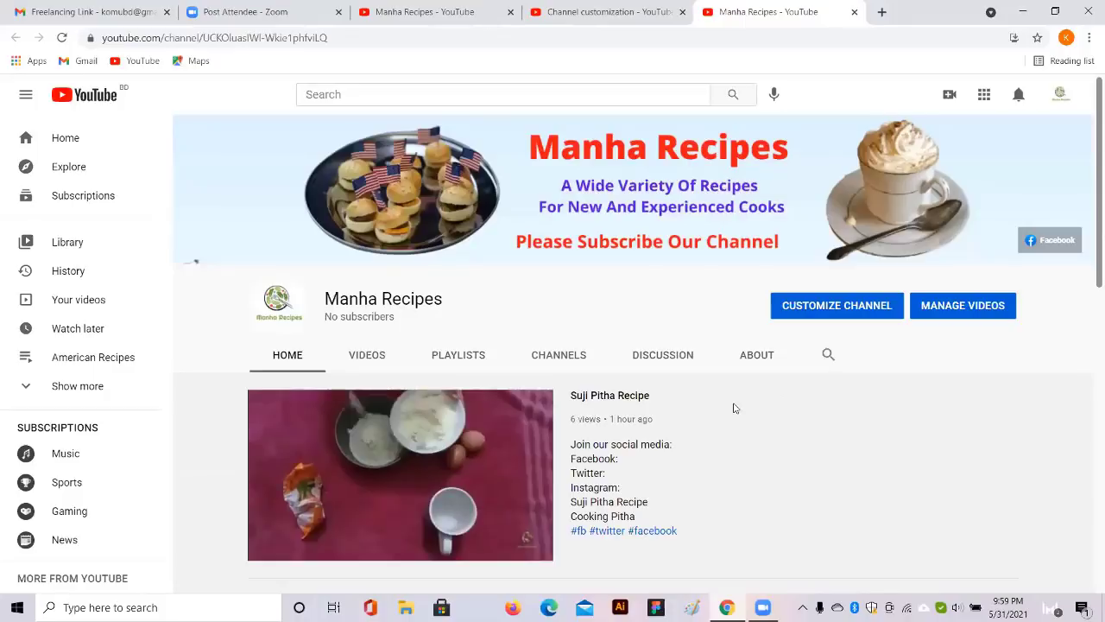
scroll(734, 408, "down", 1)
scroll(734, 406, "down", 1)
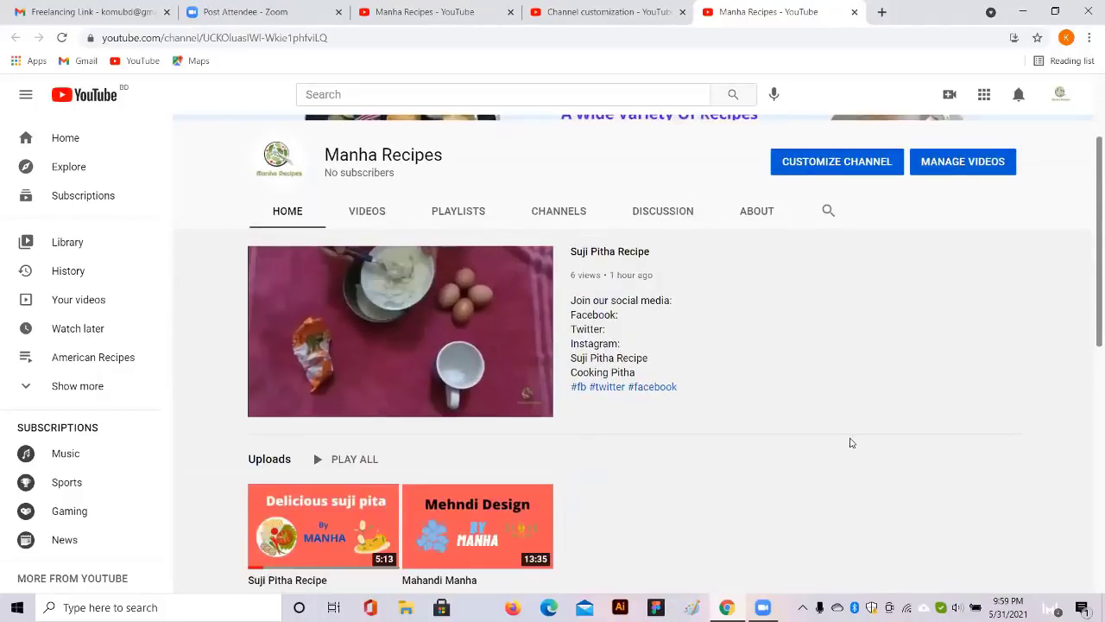
scroll(866, 436, "down", 2)
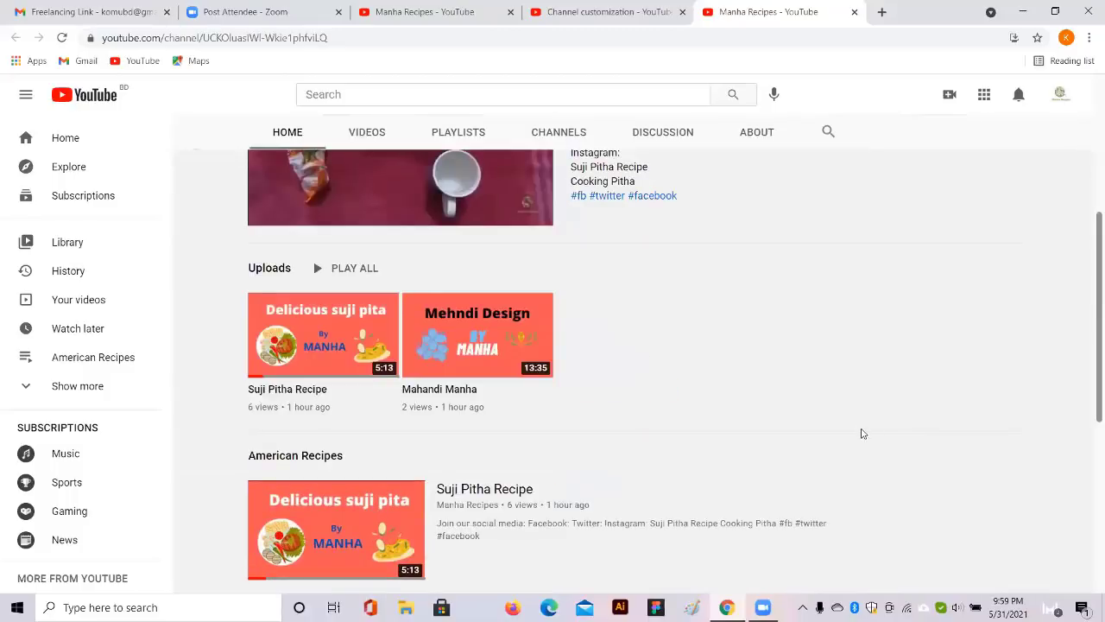
scroll(834, 360, "up", 4)
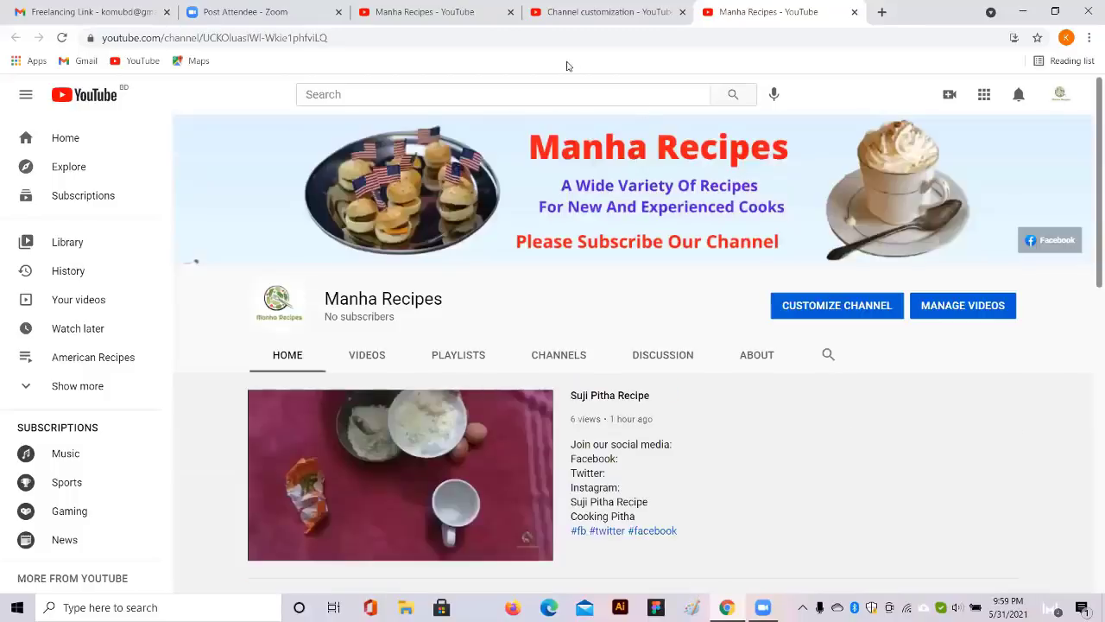
scroll(567, 66, "down", 5)
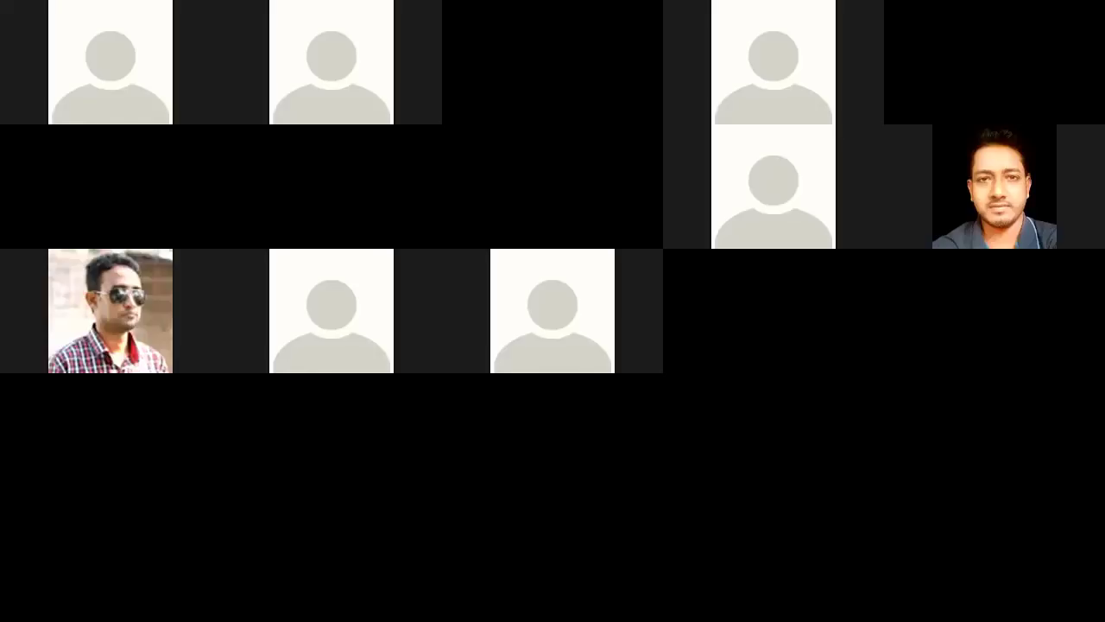
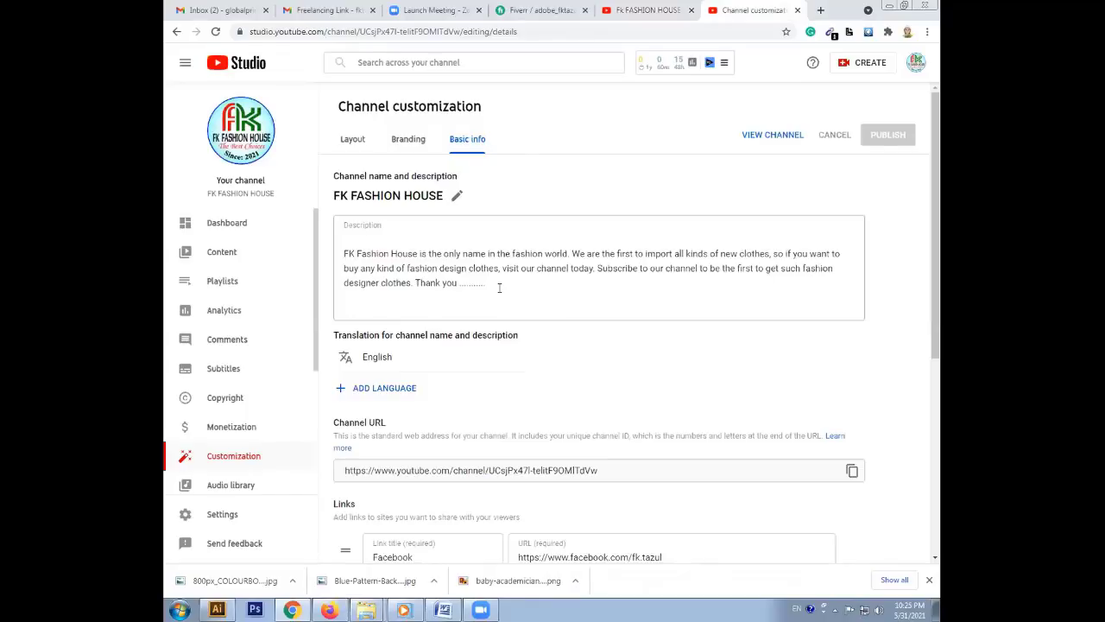
left_click(648, 11)
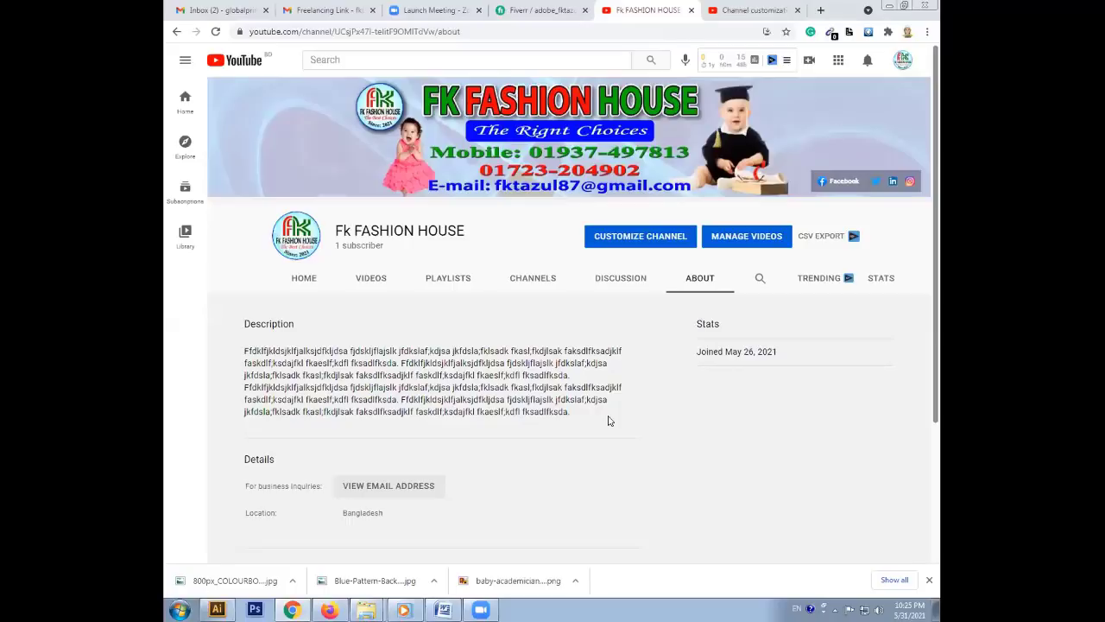
left_click(757, 9)
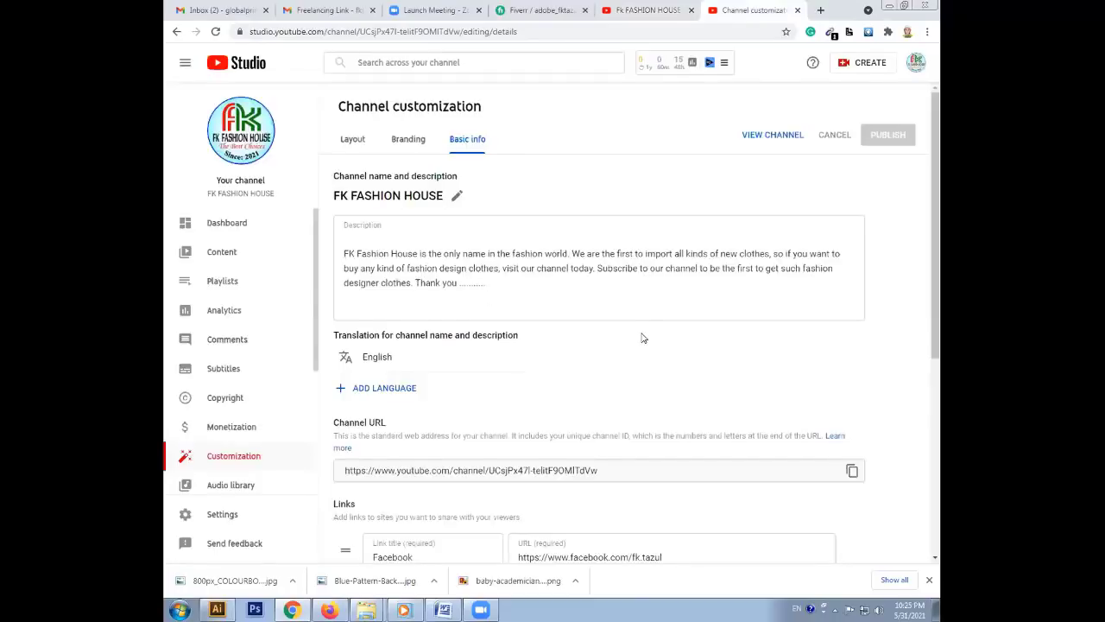
left_click(489, 283)
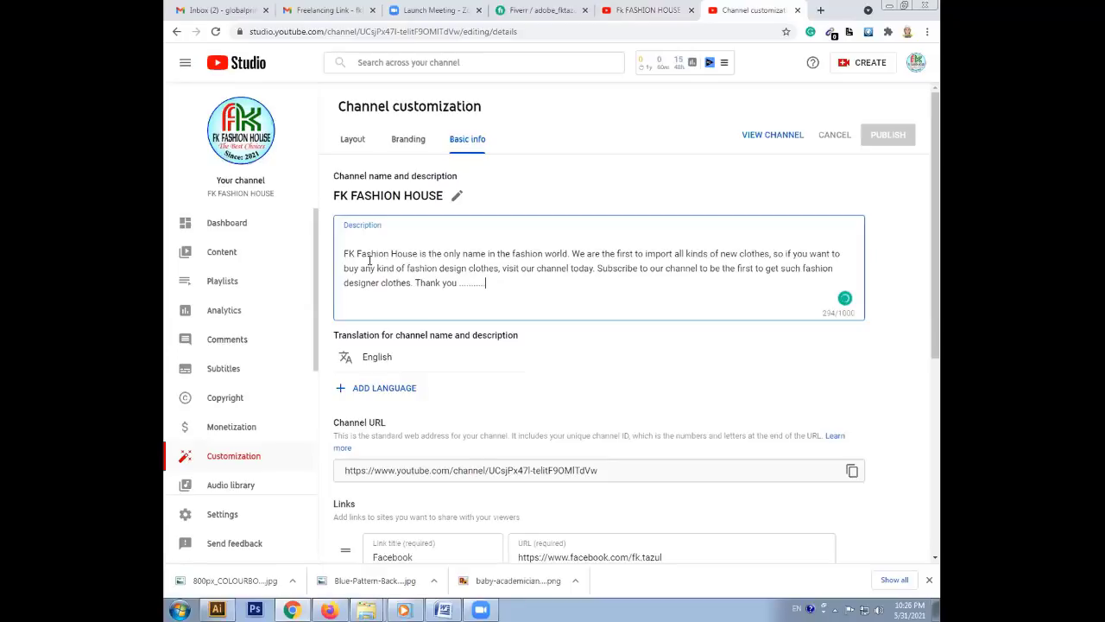
left_click_drag(370, 260, 483, 282)
Erase all the description text, publish the empty description, and reload the customization page
key("ctrl+a")
key("ctrl+c")
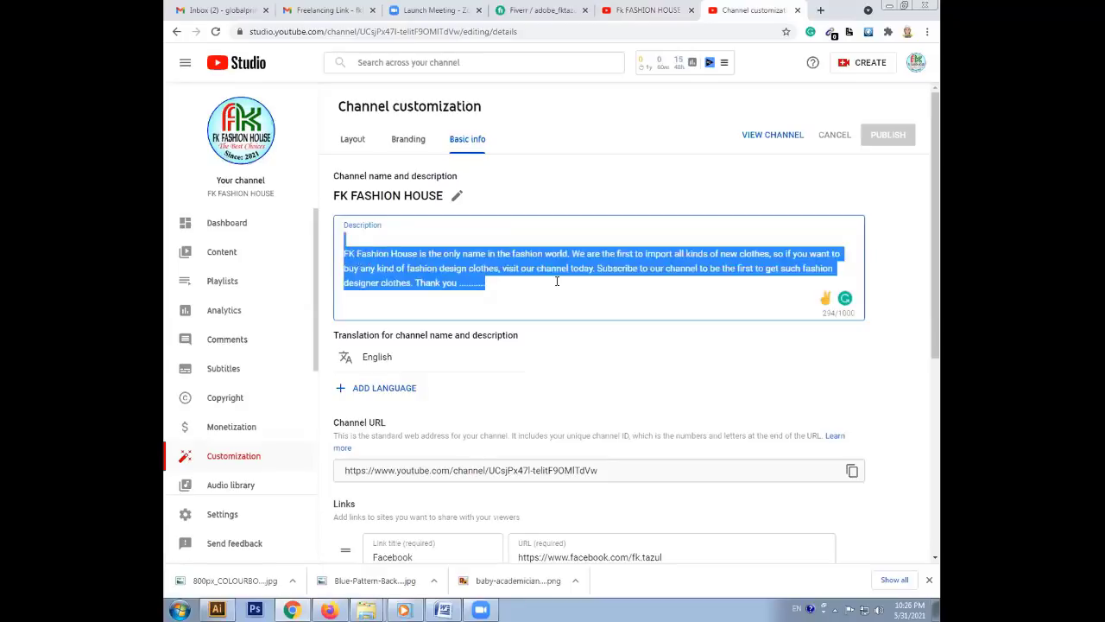
key("BackSpace")
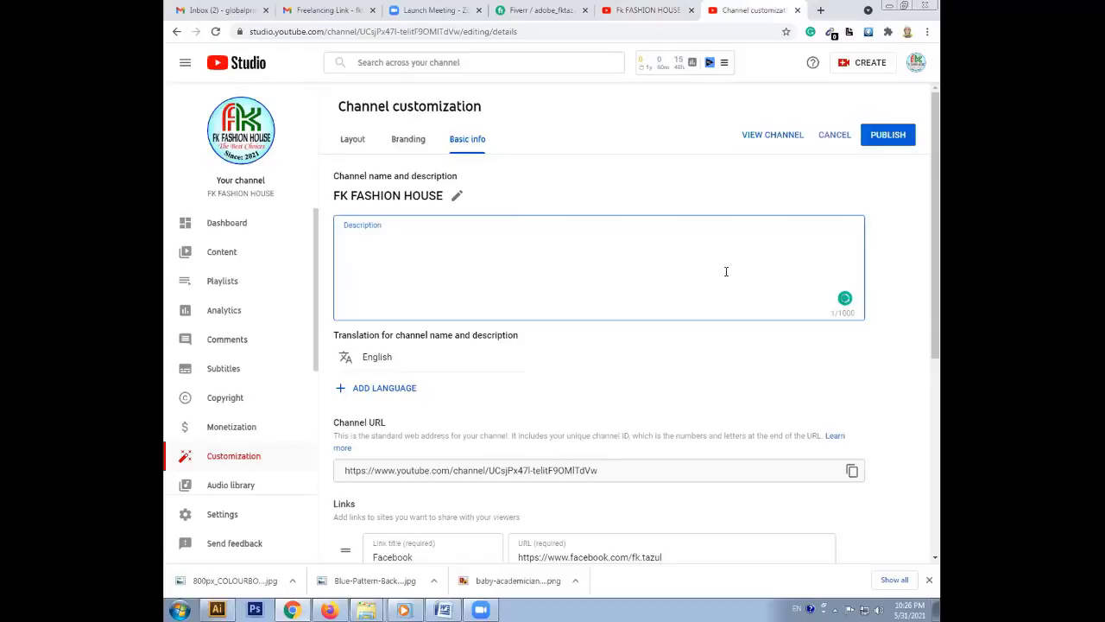
left_click(888, 140)
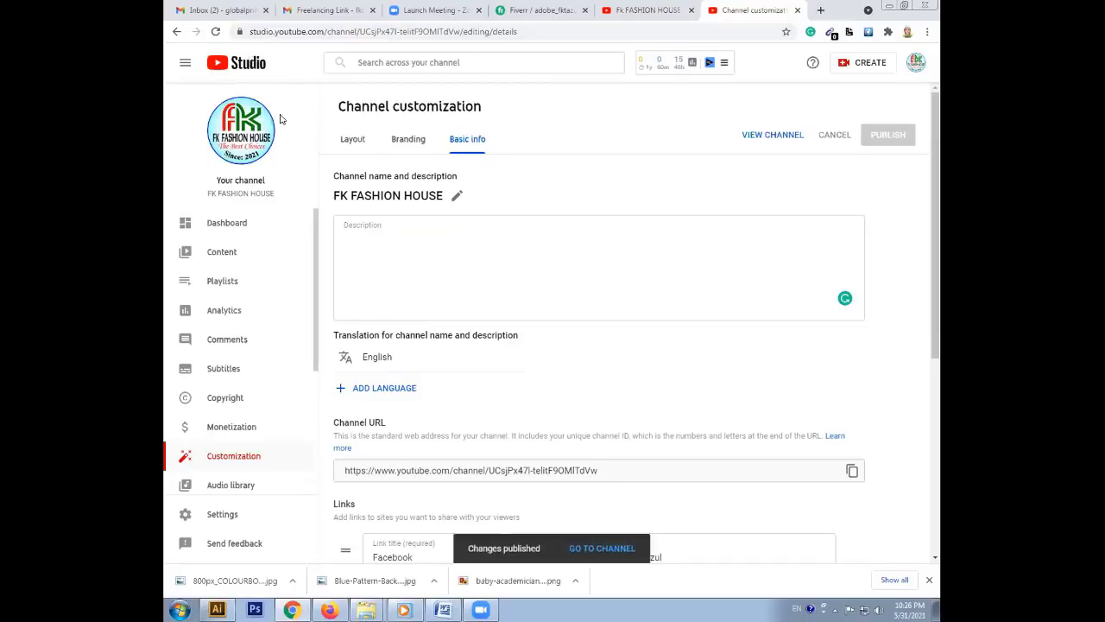
left_click(238, 67)
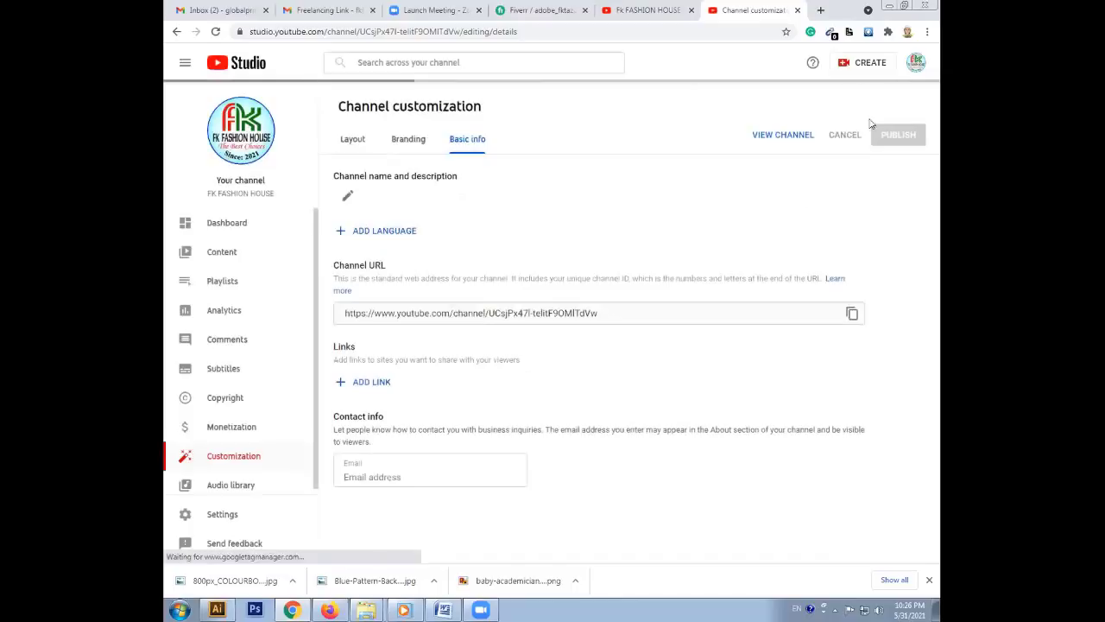
left_click(798, 10)
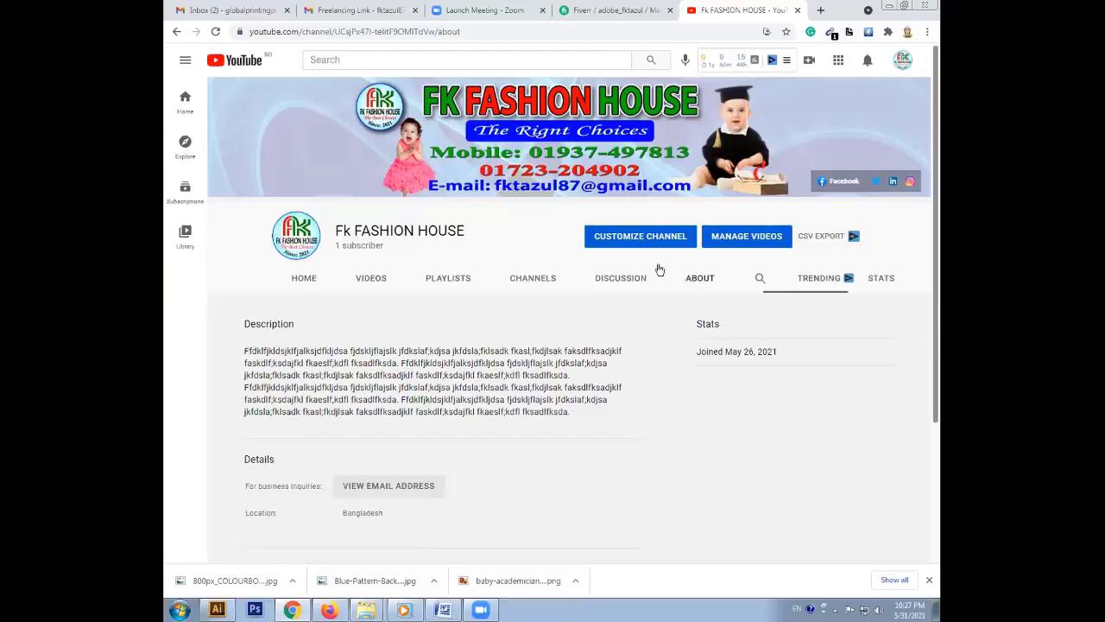
left_click(700, 277)
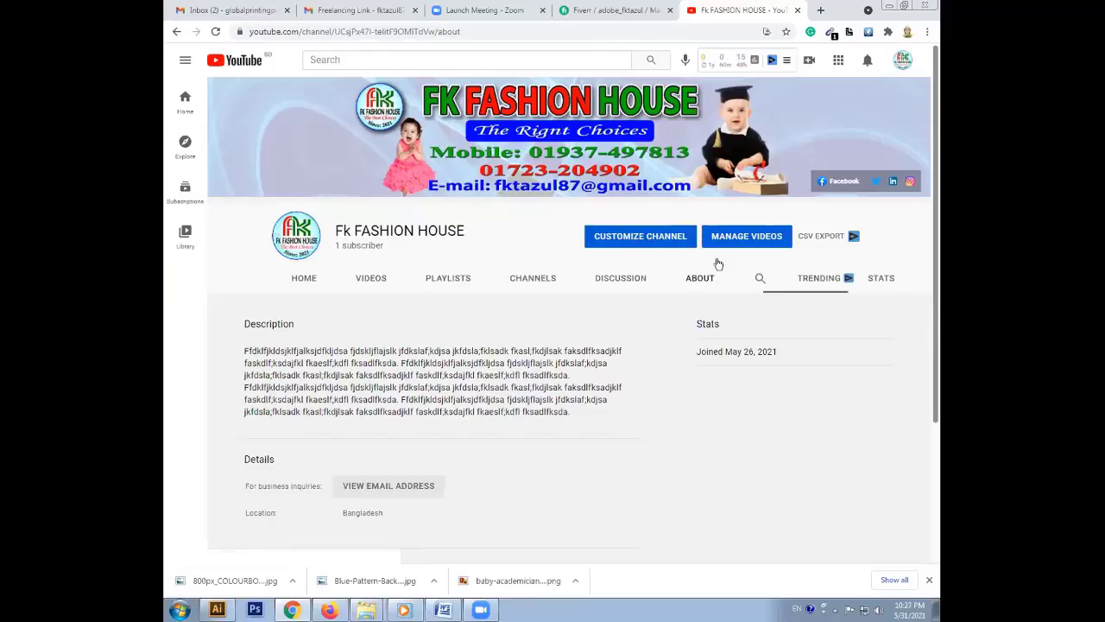
left_click(648, 237)
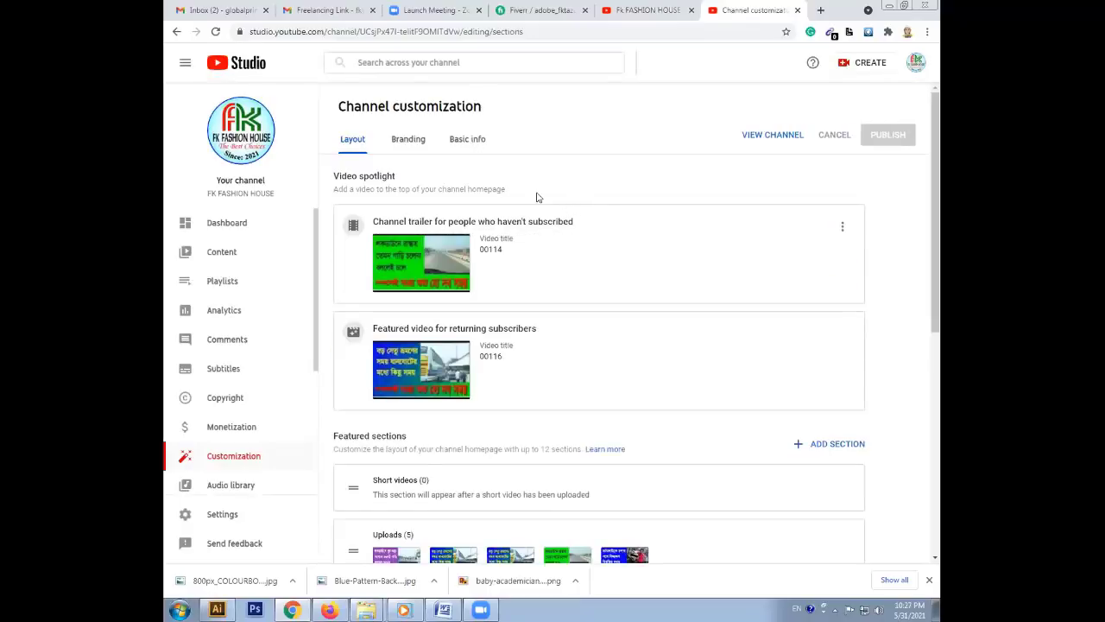
left_click(471, 142)
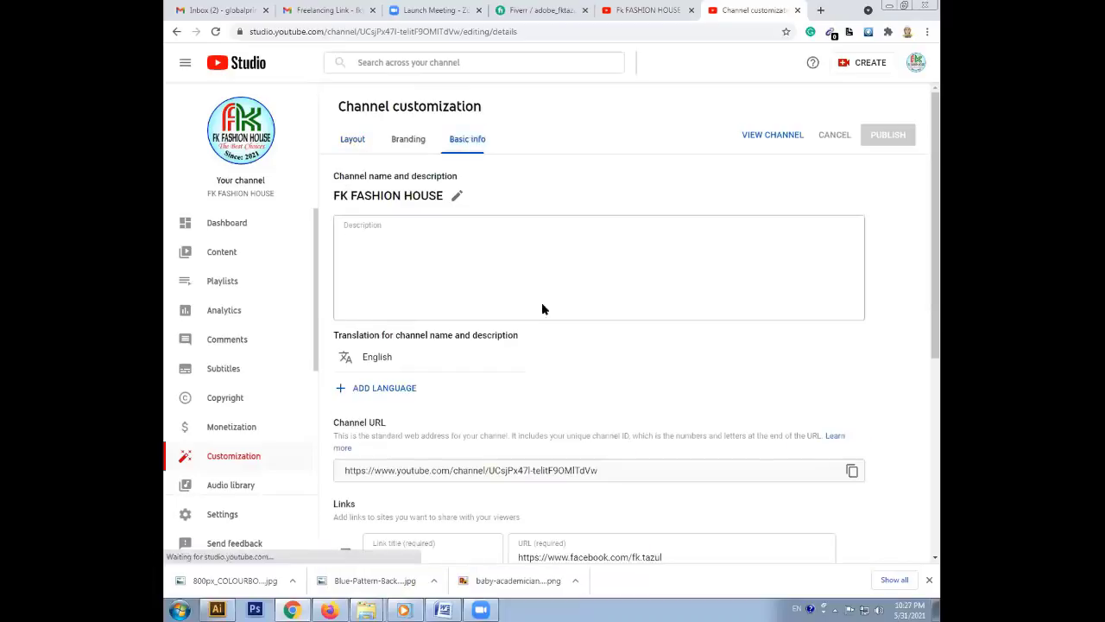
Paste the fashion description paragraph into the empty Description box, publish, and reload to confirm
left_click(388, 243)
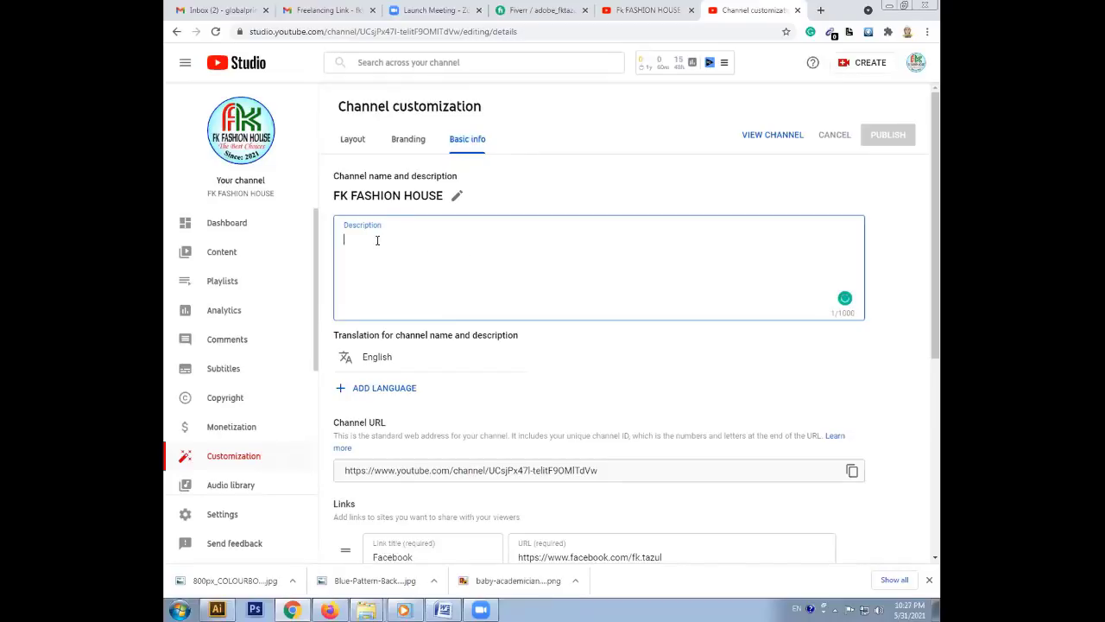
key("ctrl+v")
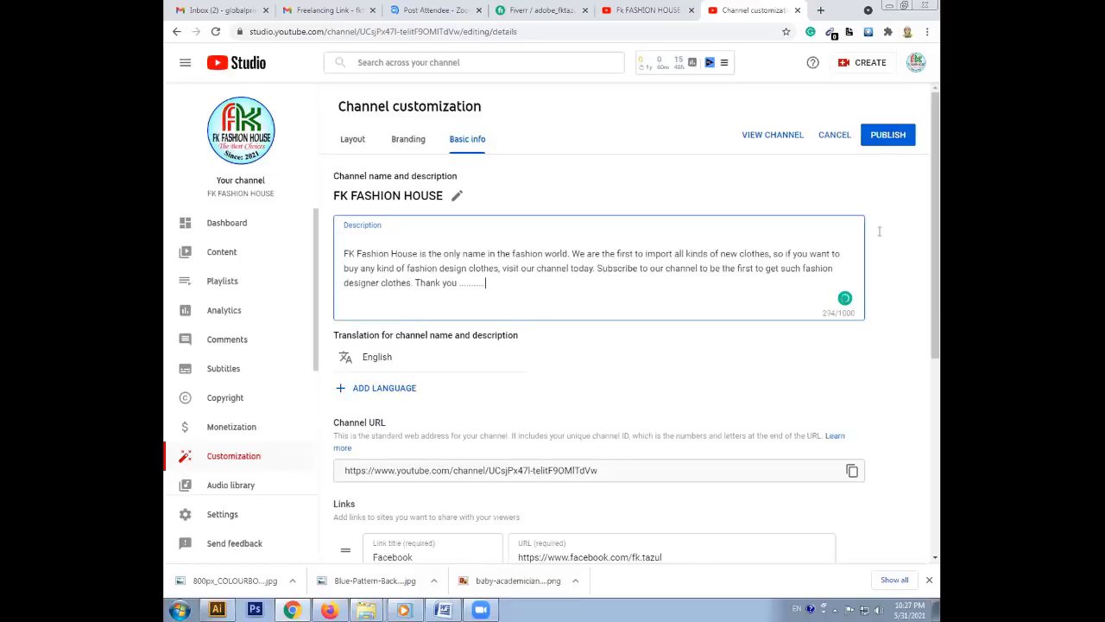
left_click(882, 139)
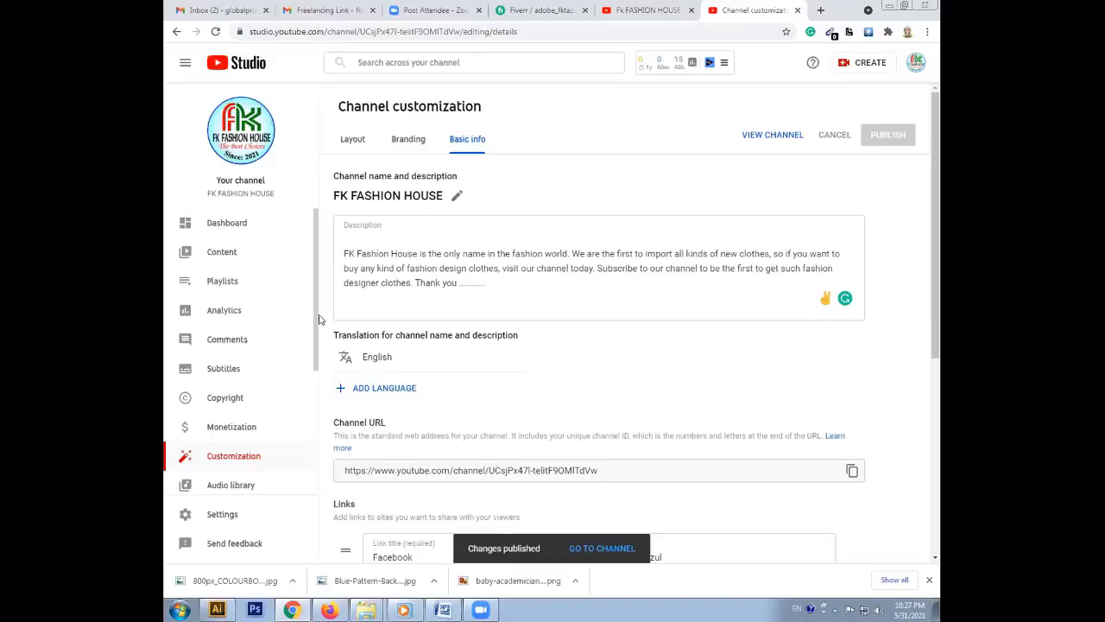
left_click(215, 32)
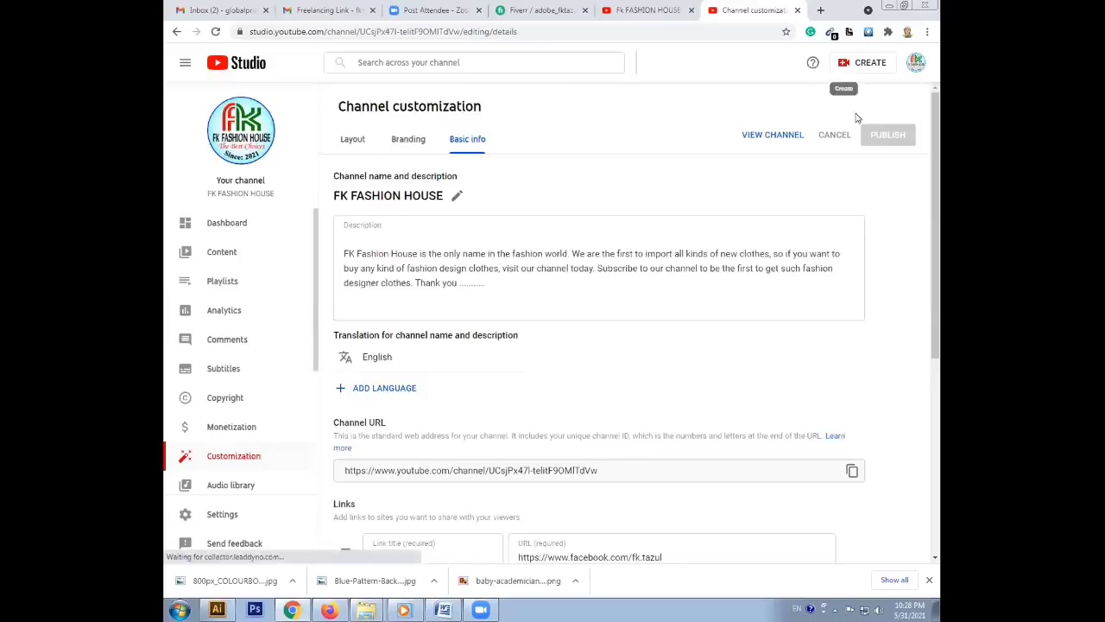
Go to FK Fashion House's public channel page via the account menu's Your channel
left_click(916, 62)
key("Return")
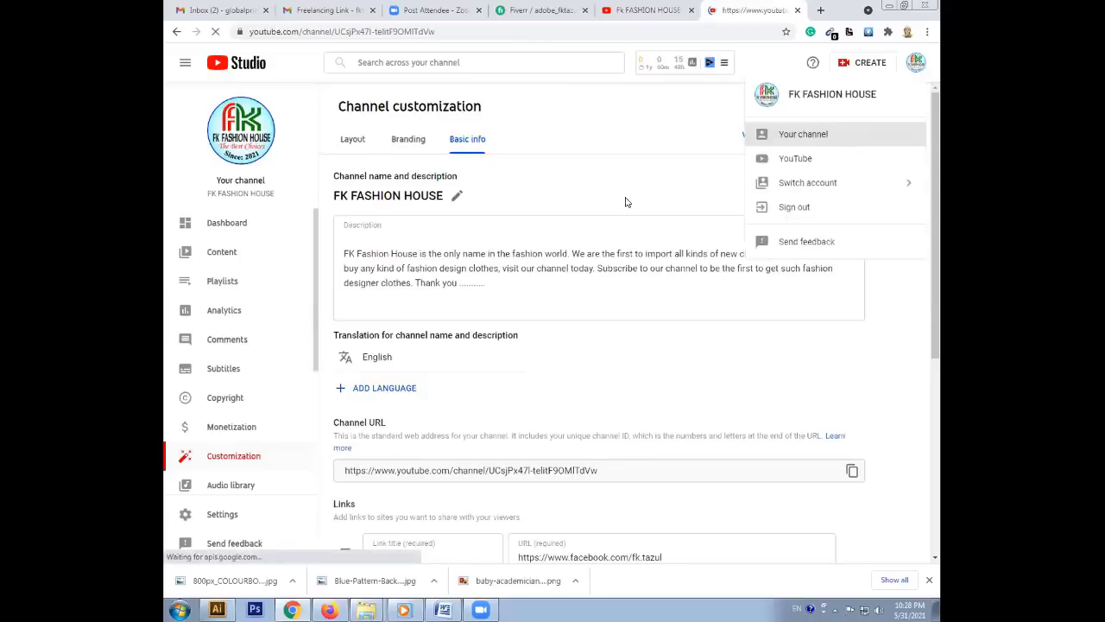
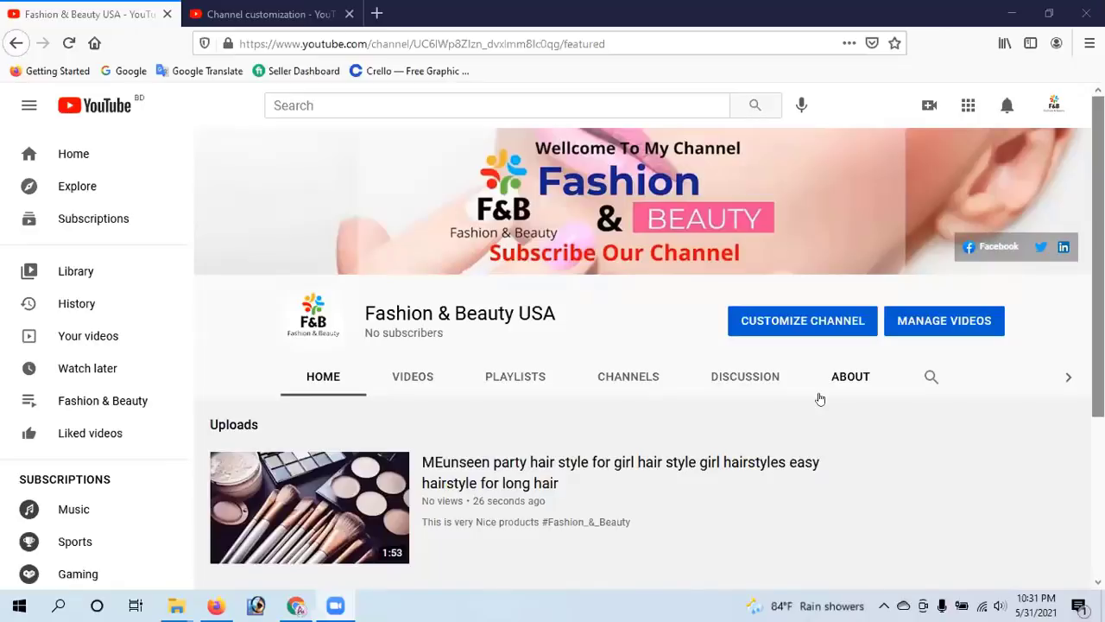
scroll(1096, 259, "down", 2)
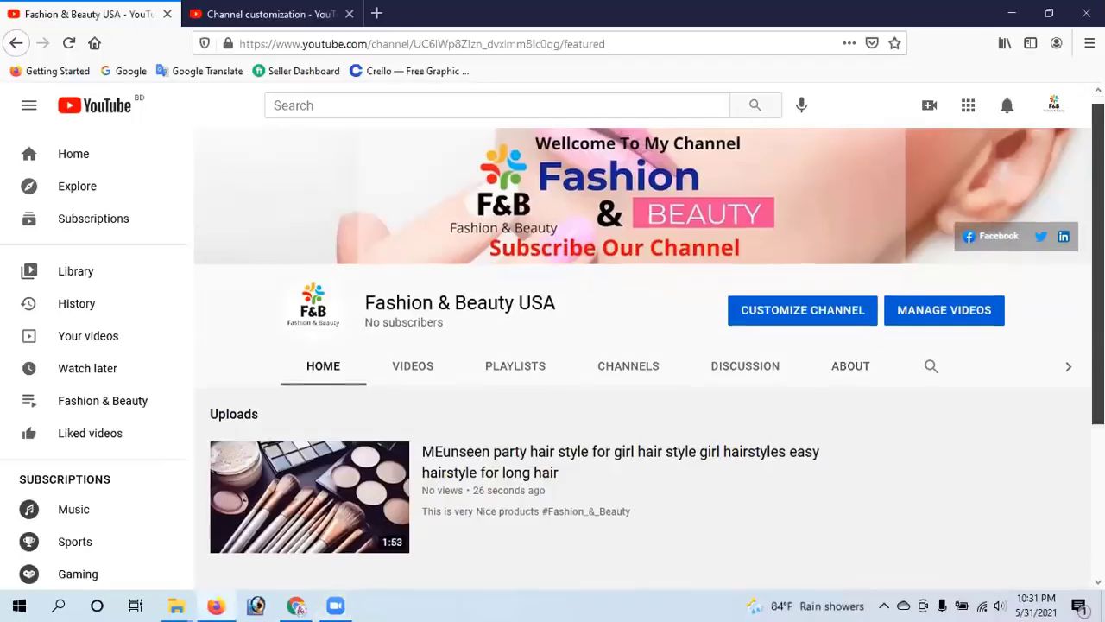
scroll(643, 345, "down", 1)
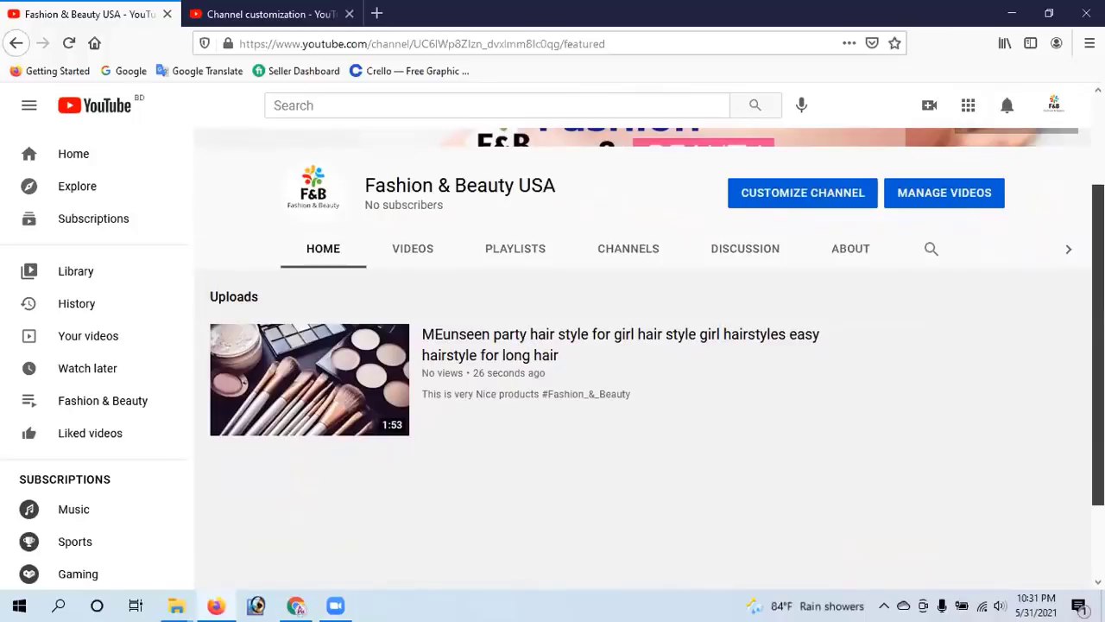
scroll(643, 345, "up", 1)
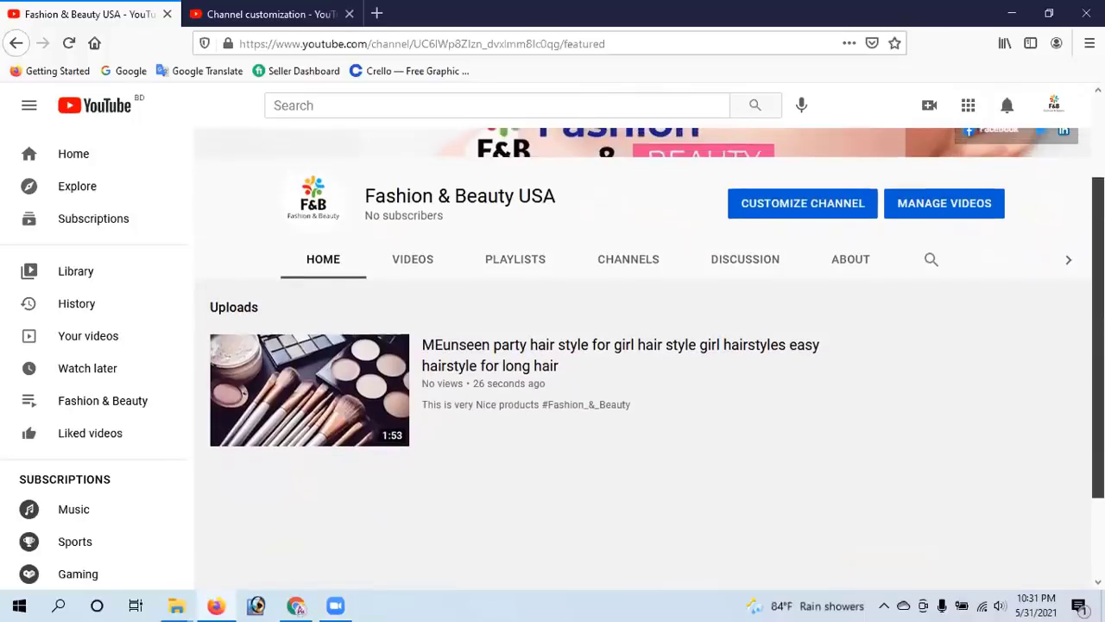
scroll(643, 345, "up", 2)
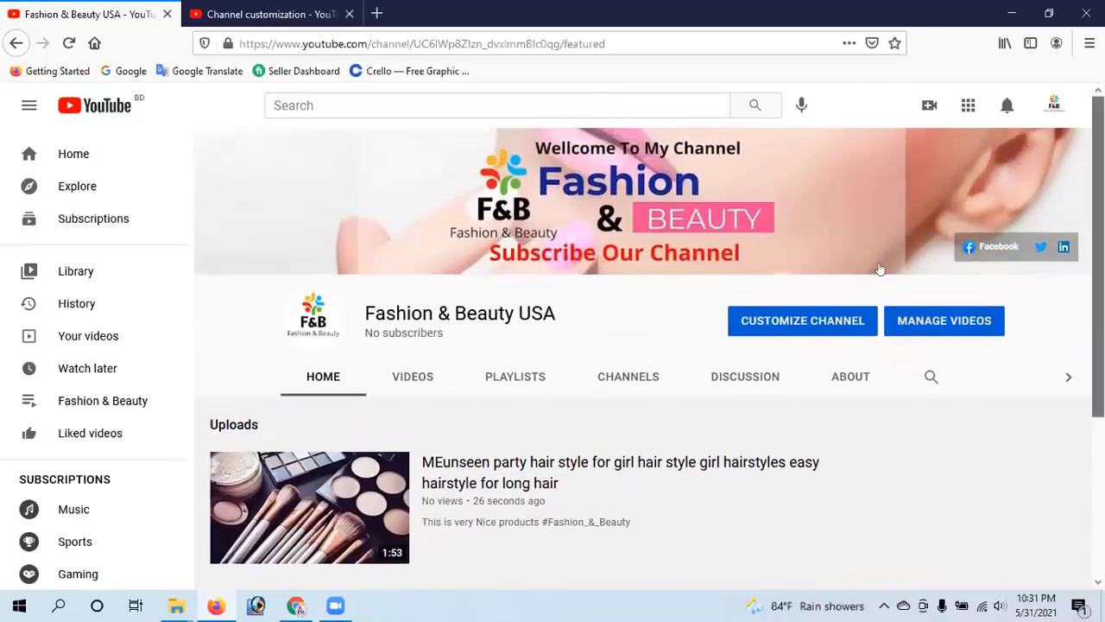
Read the channel's About description, details and links, then list its created playlists
left_click(855, 375)
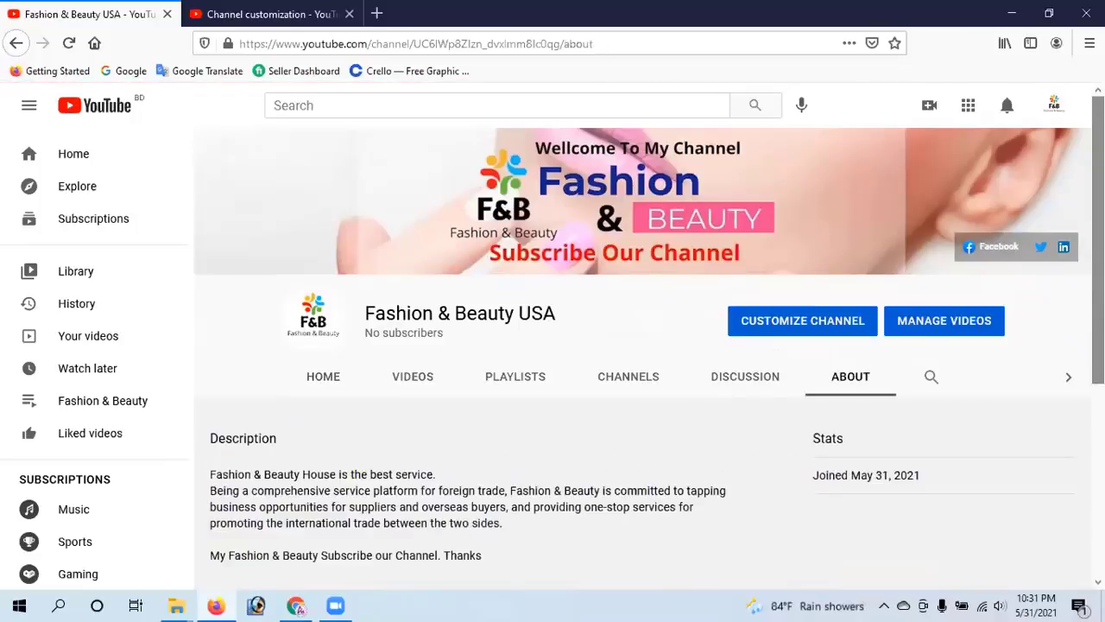
scroll(1071, 259, "down", 1)
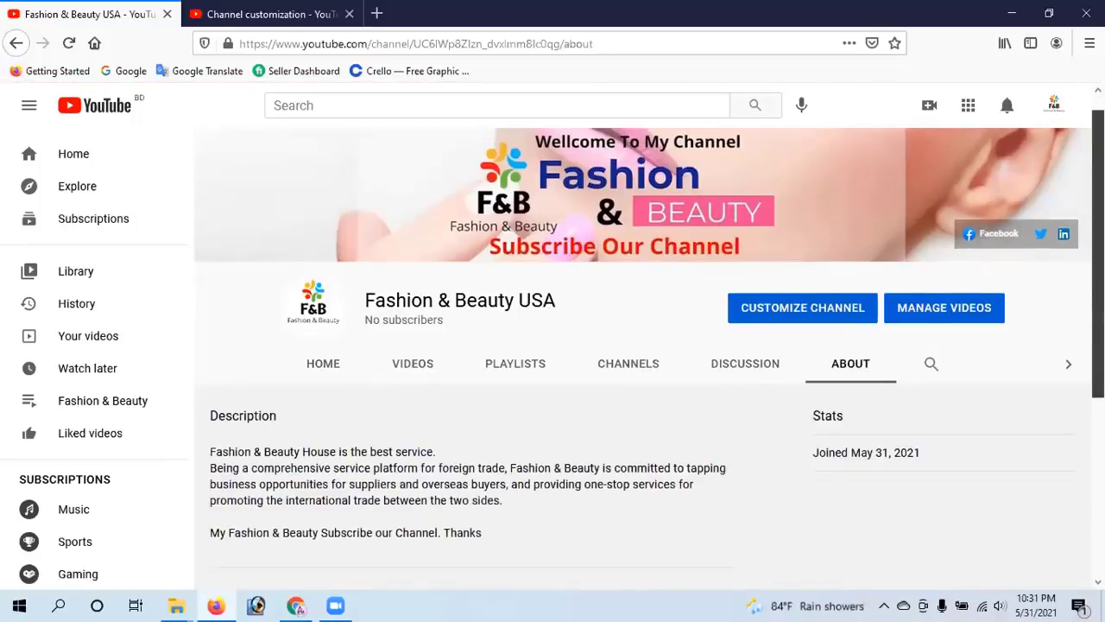
scroll(647, 345, "down", 2)
scroll(647, 345, "down", 1)
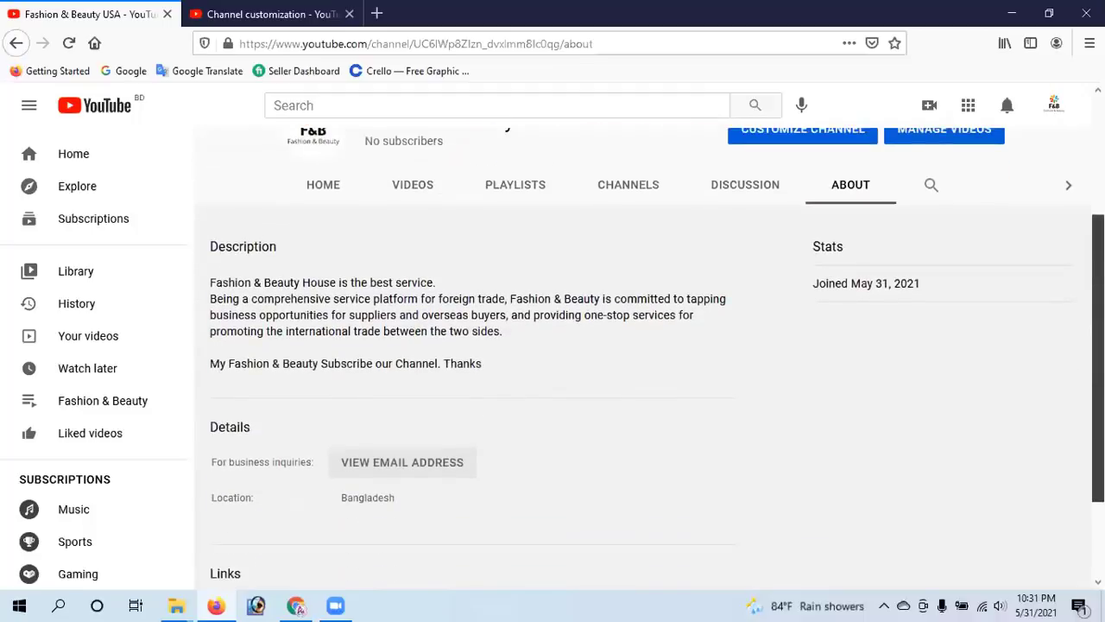
scroll(1061, 457, "down", 2)
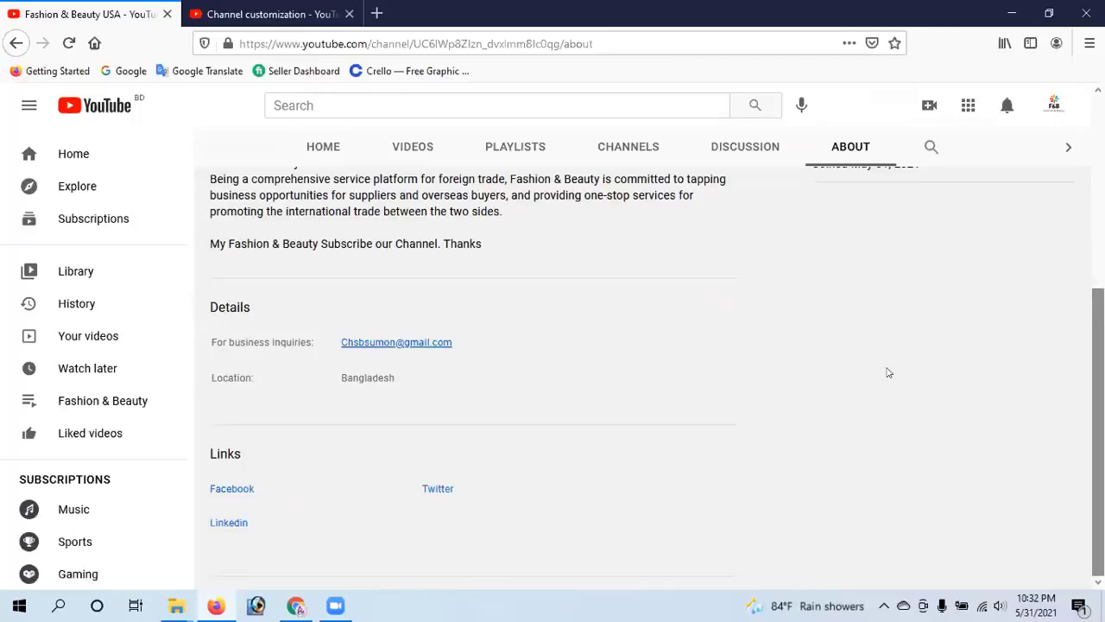
left_click(515, 148)
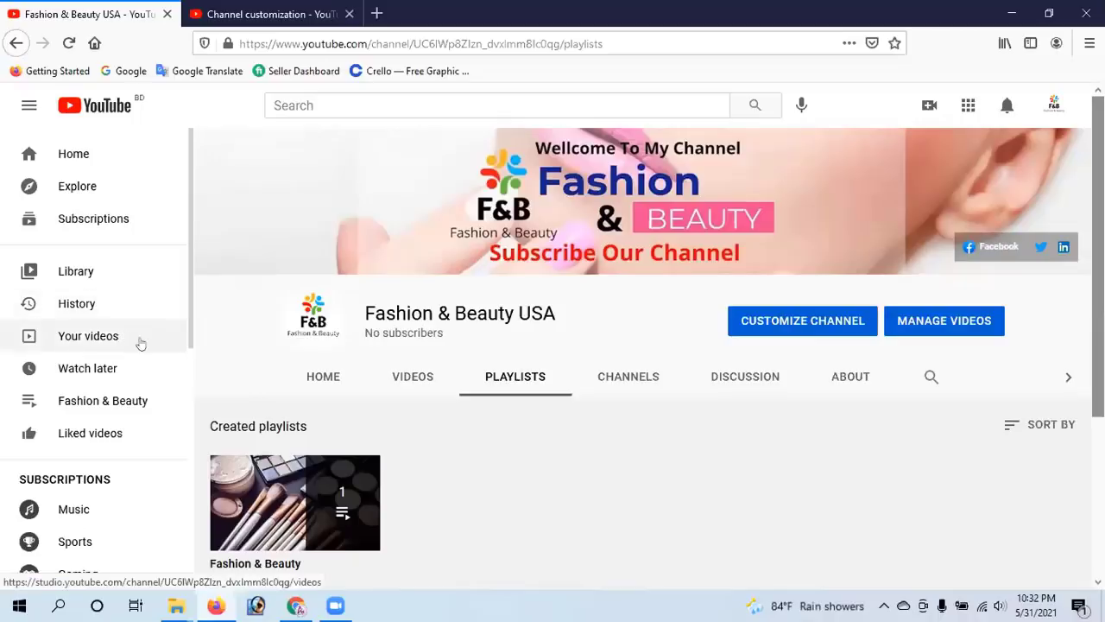
scroll(118, 285, "down", 5)
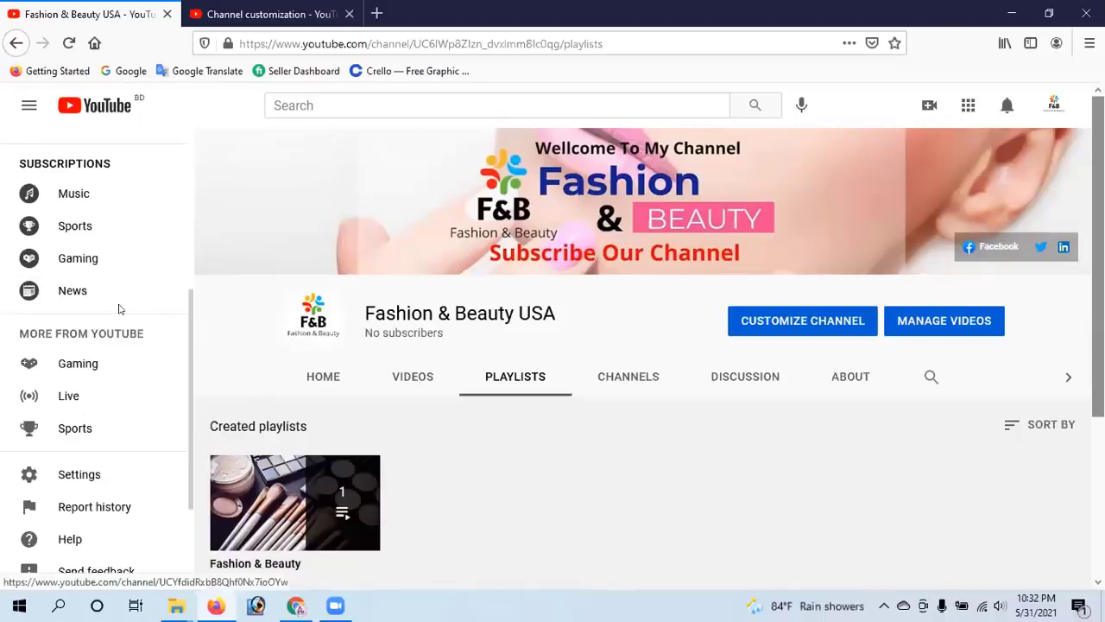
scroll(119, 309, "up", 2)
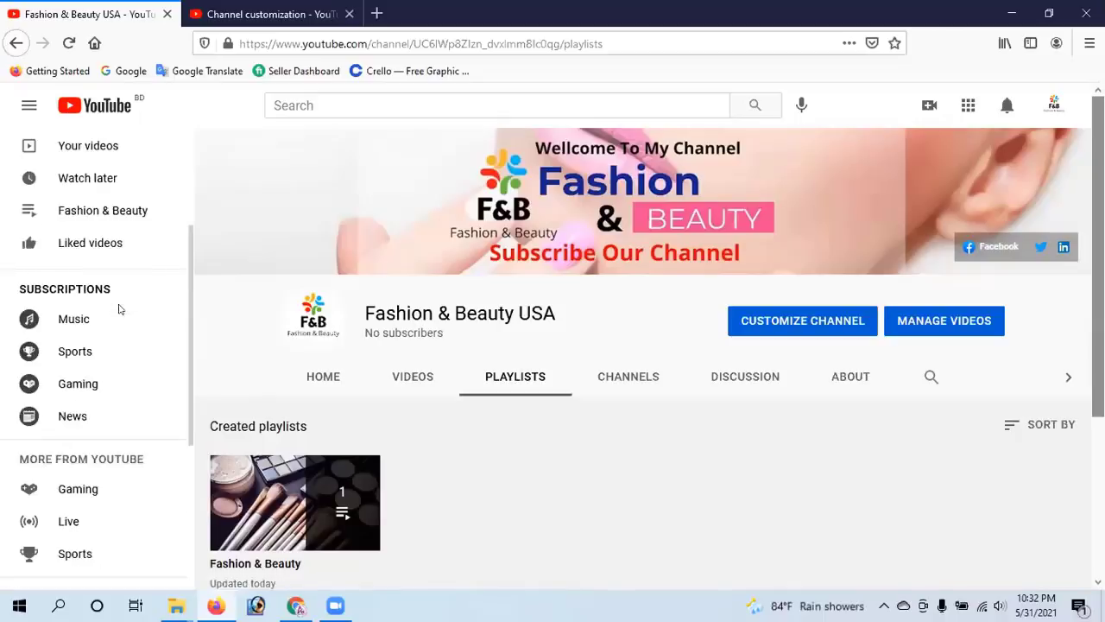
scroll(119, 309, "up", 1)
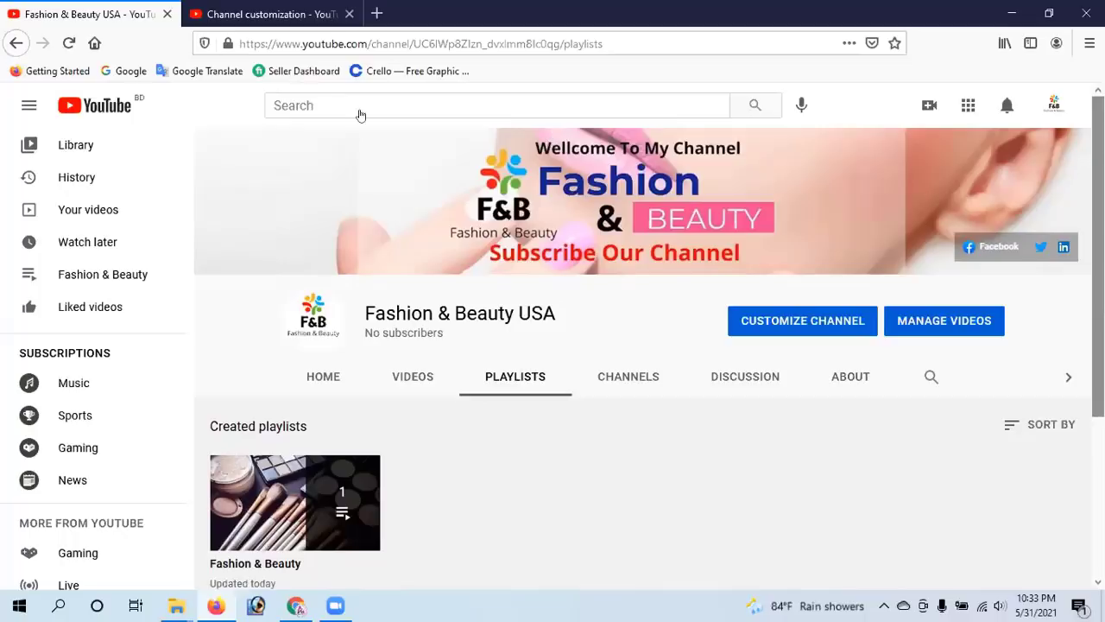
Open the Fashion & Beauty USA channel's Uploads content in YouTube Studio in a new tab
left_click(1055, 104)
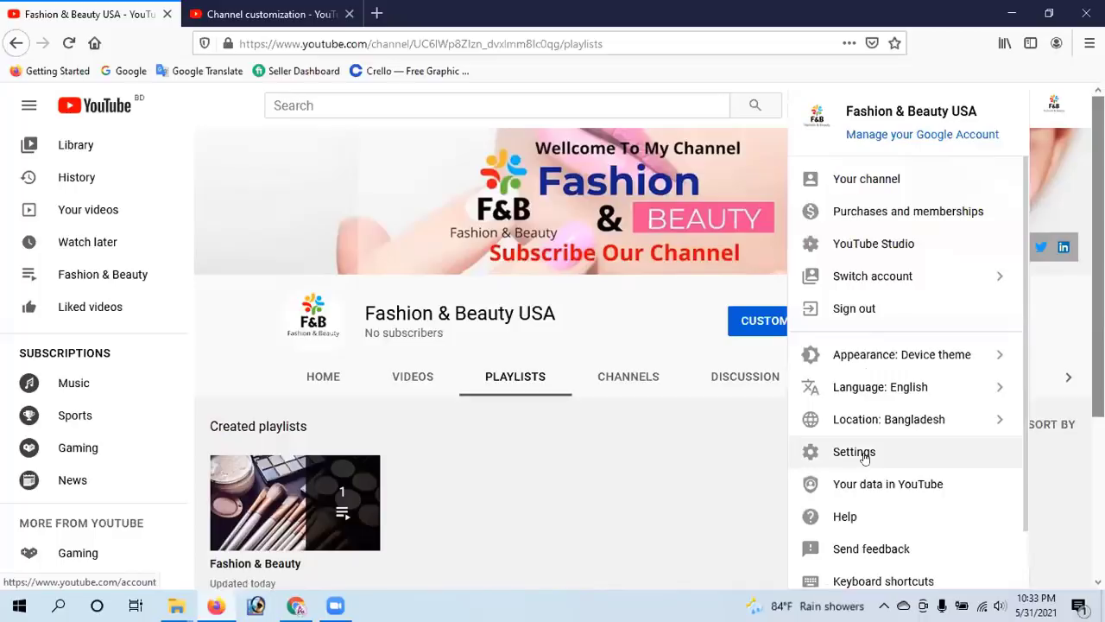
left_click(628, 475)
left_click(948, 328)
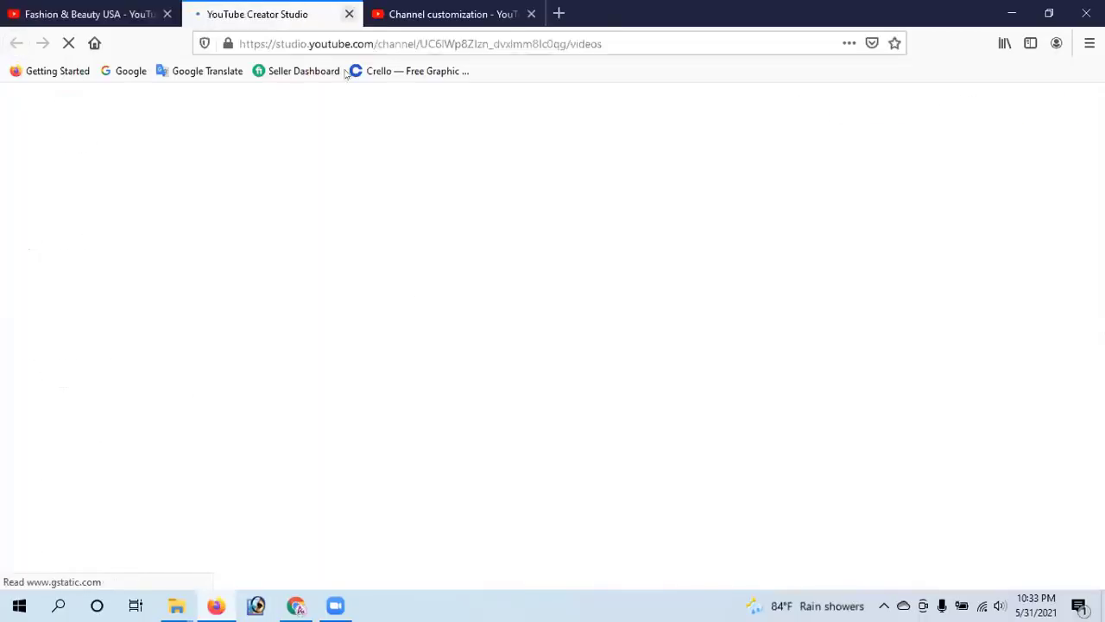
key("ctrl+w")
key("ctrl+shift+t")
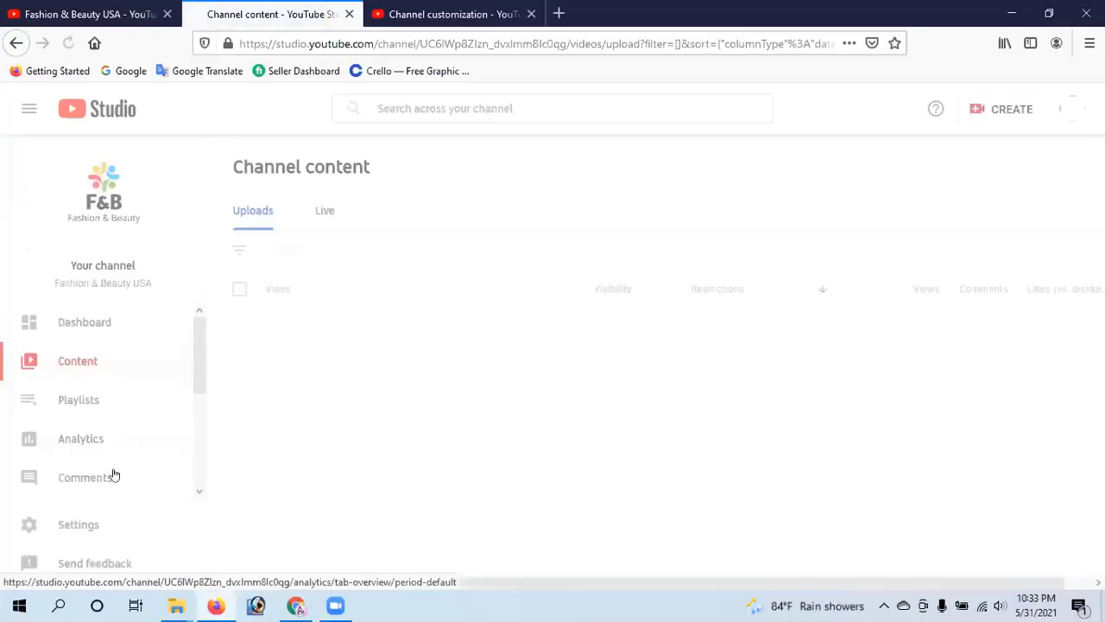
Go to Studio's Settings > Permissions and open Manage Permissions for the Brand Account
left_click(101, 523)
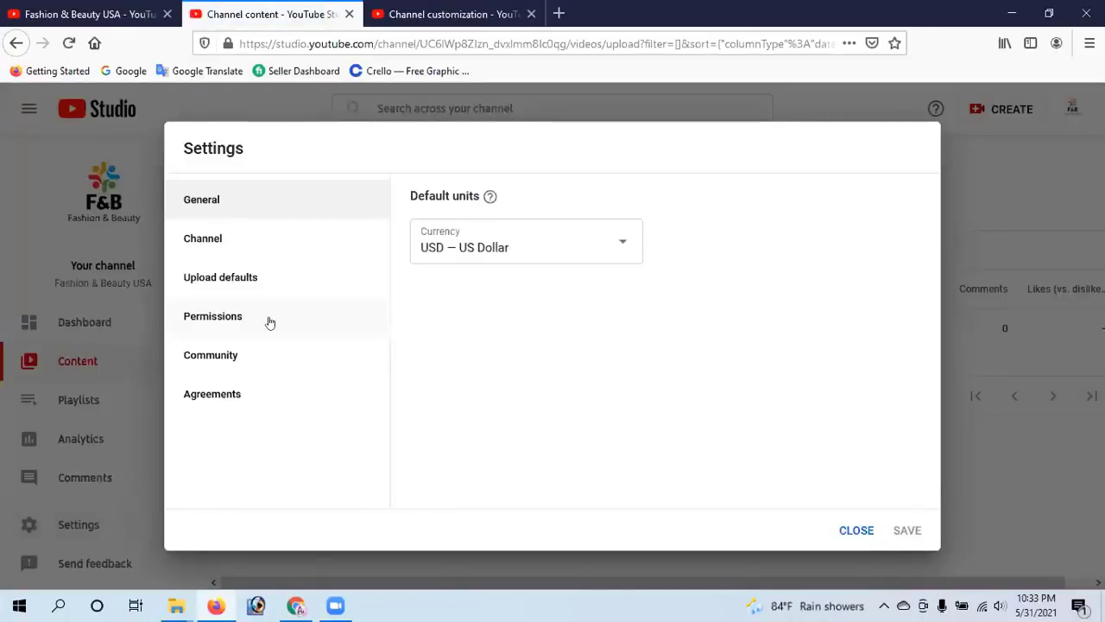
left_click(270, 322)
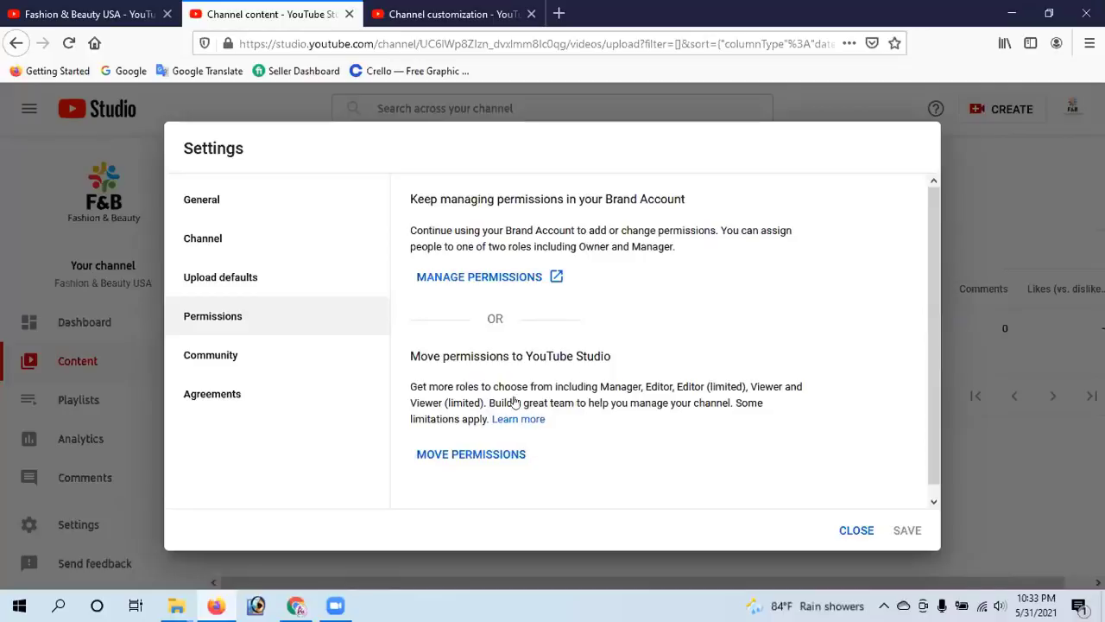
left_click(477, 275)
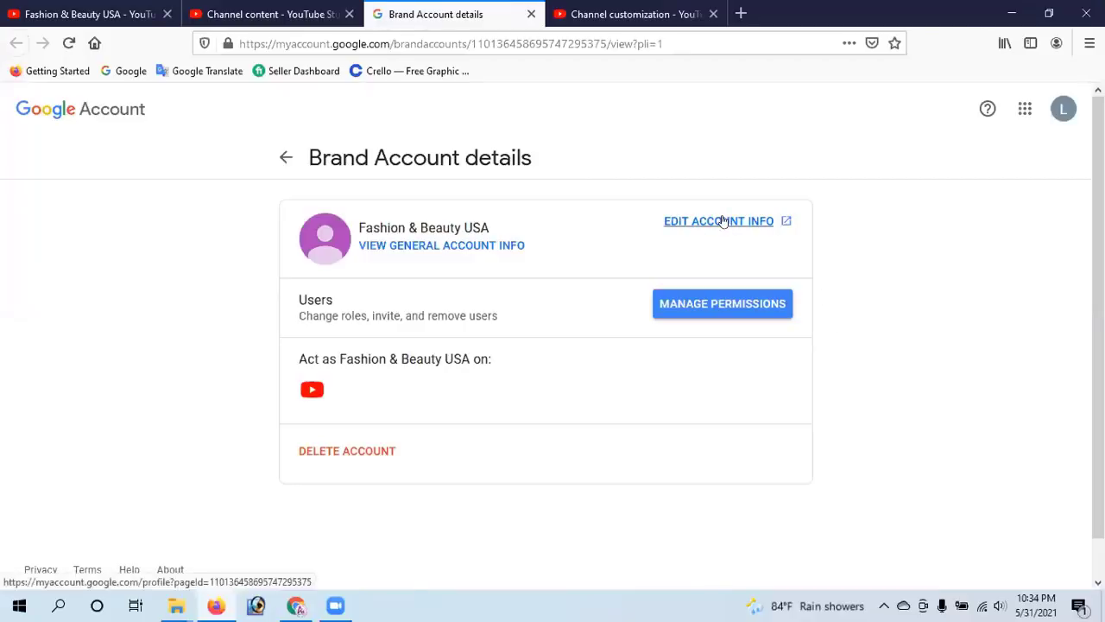
Re-verify with the account password to load the Fashion & Beauty USA Brand Account details
left_click(722, 305)
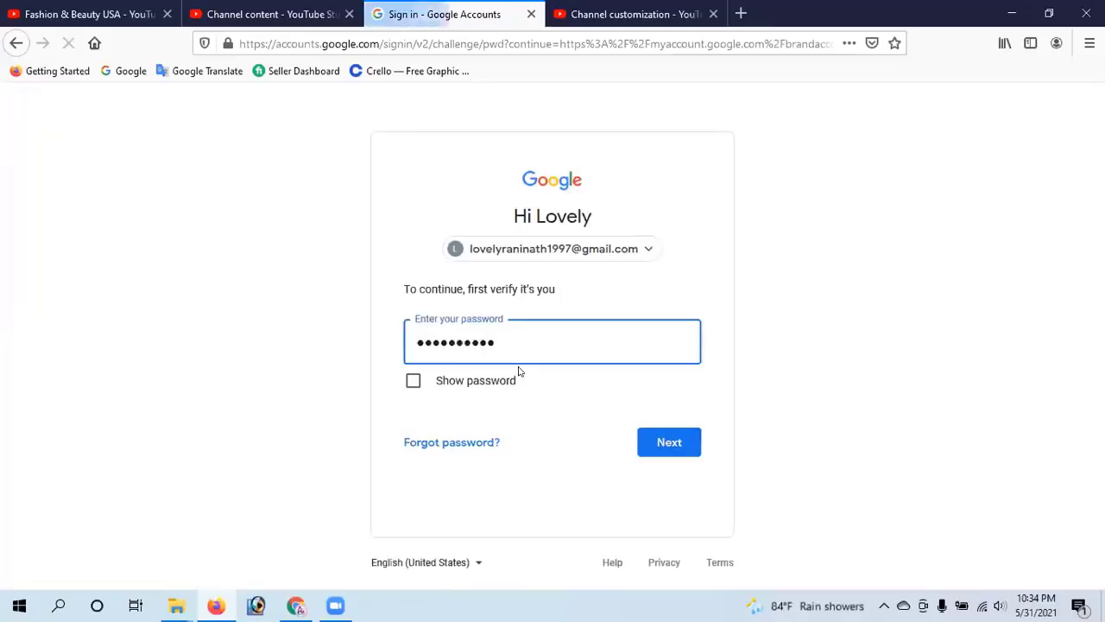
left_click(665, 444)
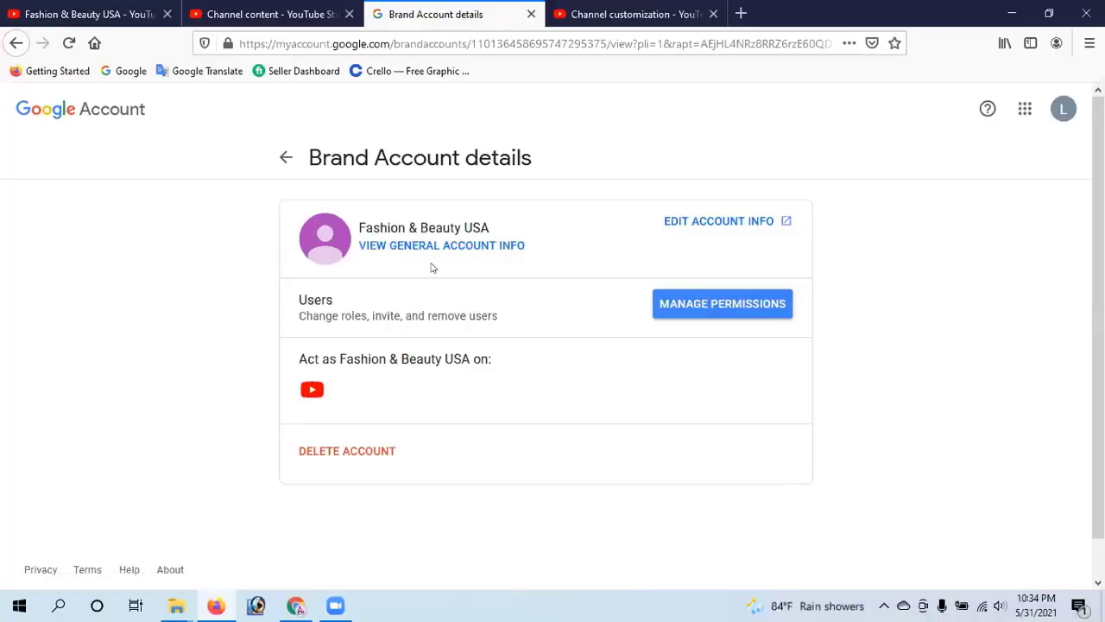
Open the brand's general account info in a new tab, then return to Brand Account details
left_click(486, 245)
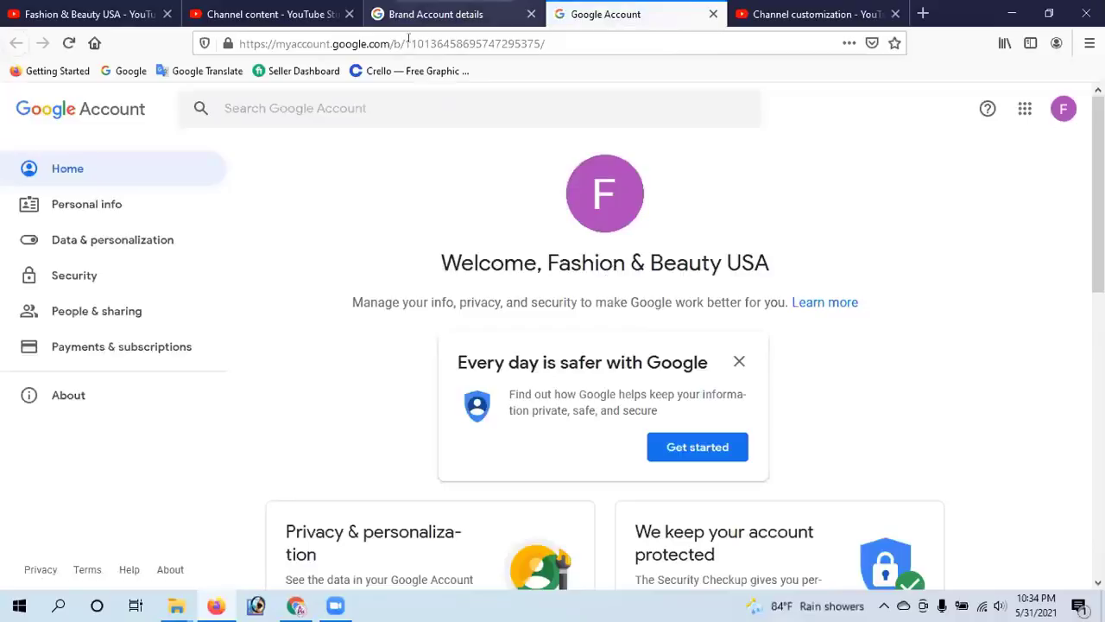
key("ctrl+shift+Tab")
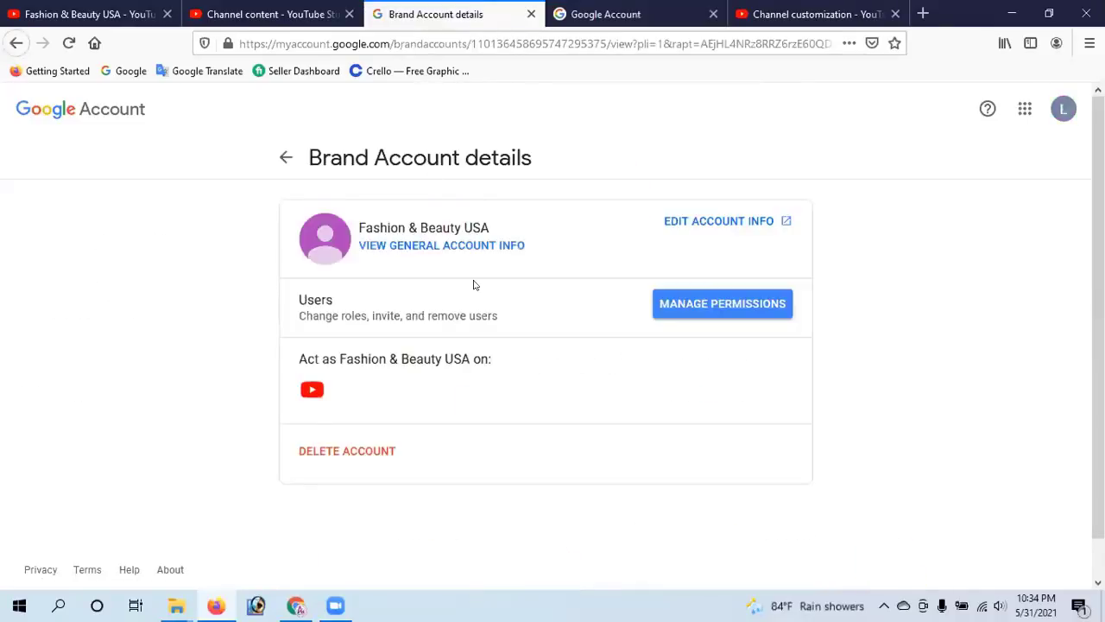
left_click(17, 43)
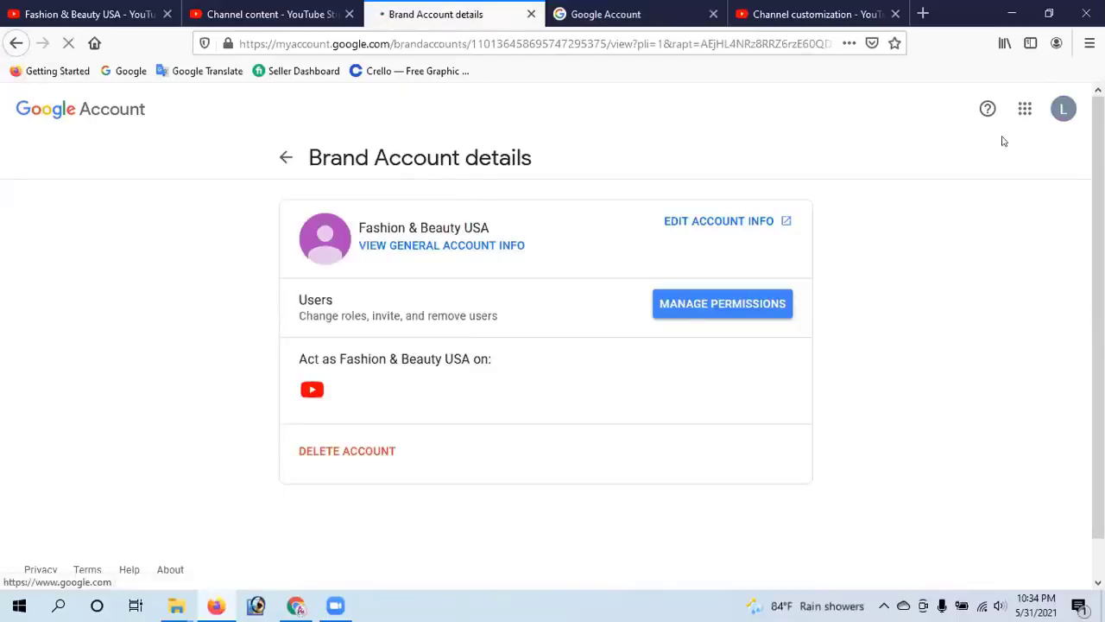
Look over the brand's About me profile page, then switch back to Brand Account details
left_click(732, 223)
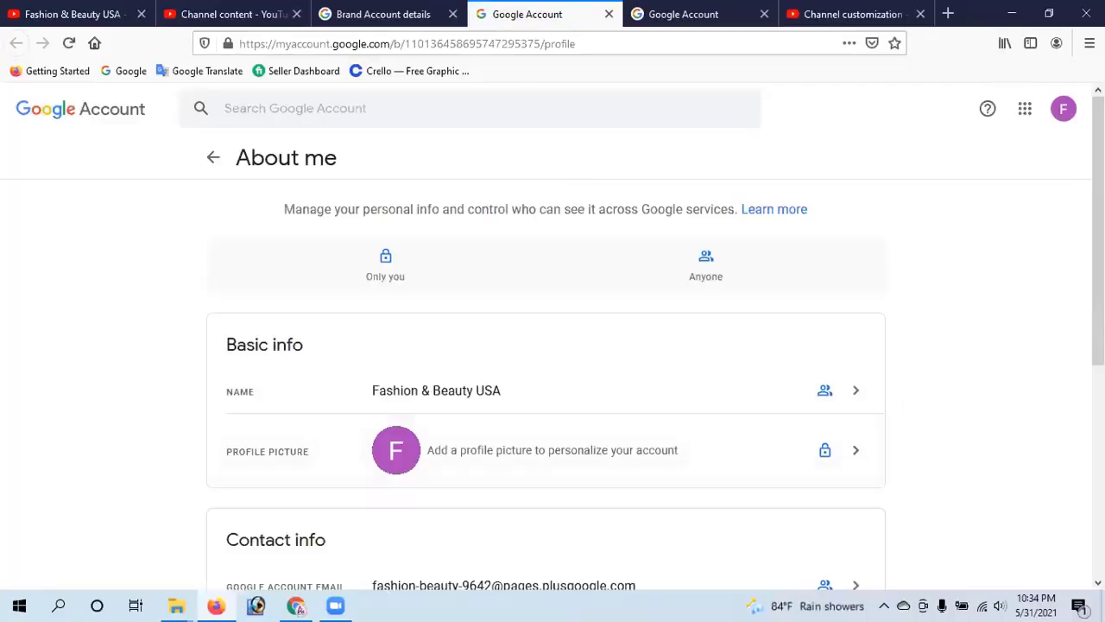
scroll(552, 345, "down", 2)
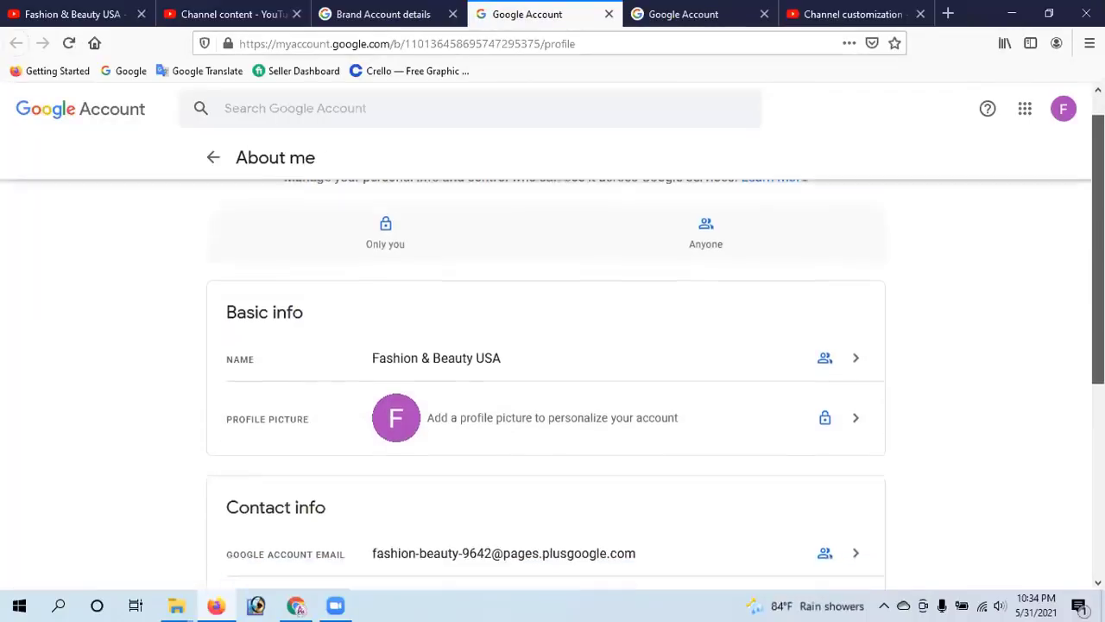
scroll(553, 380, "down", 3)
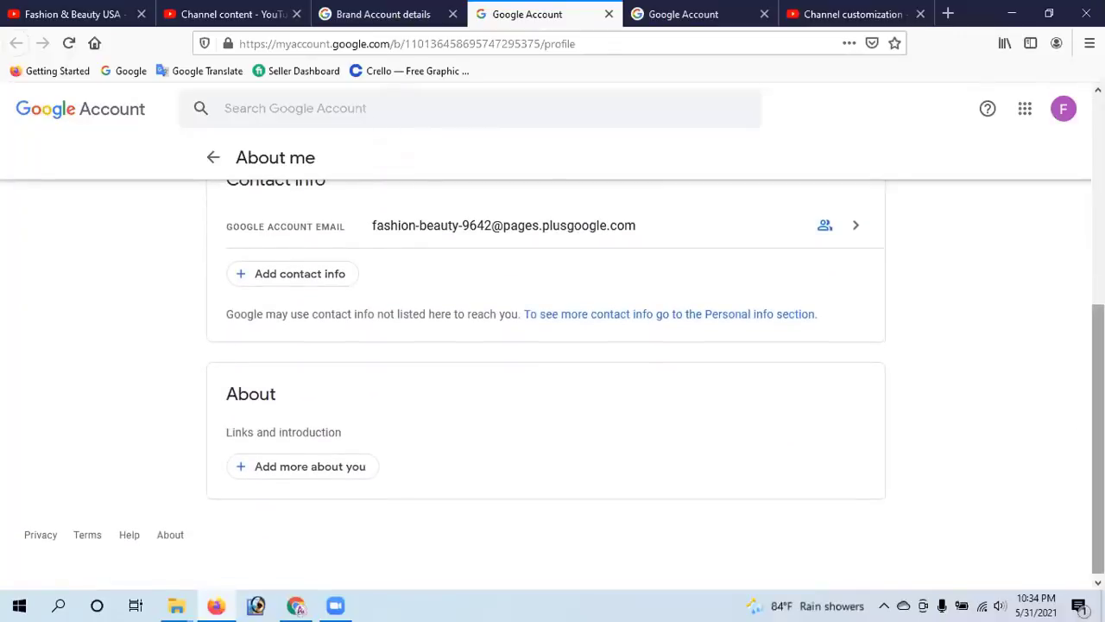
scroll(1073, 428, "up", 5)
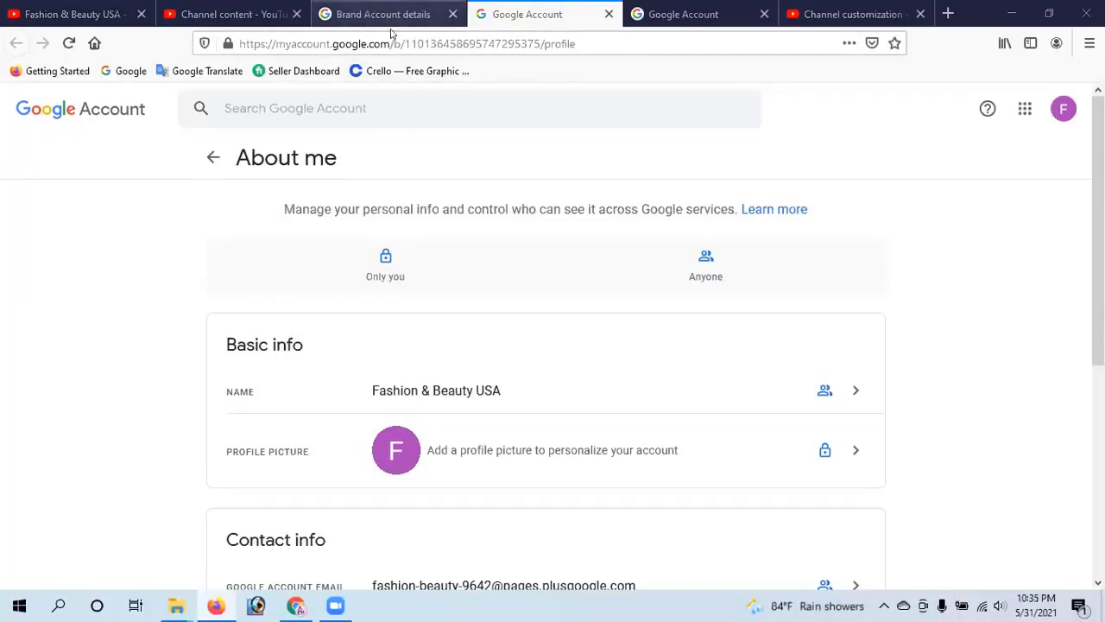
key("ctrl+Page_Up")
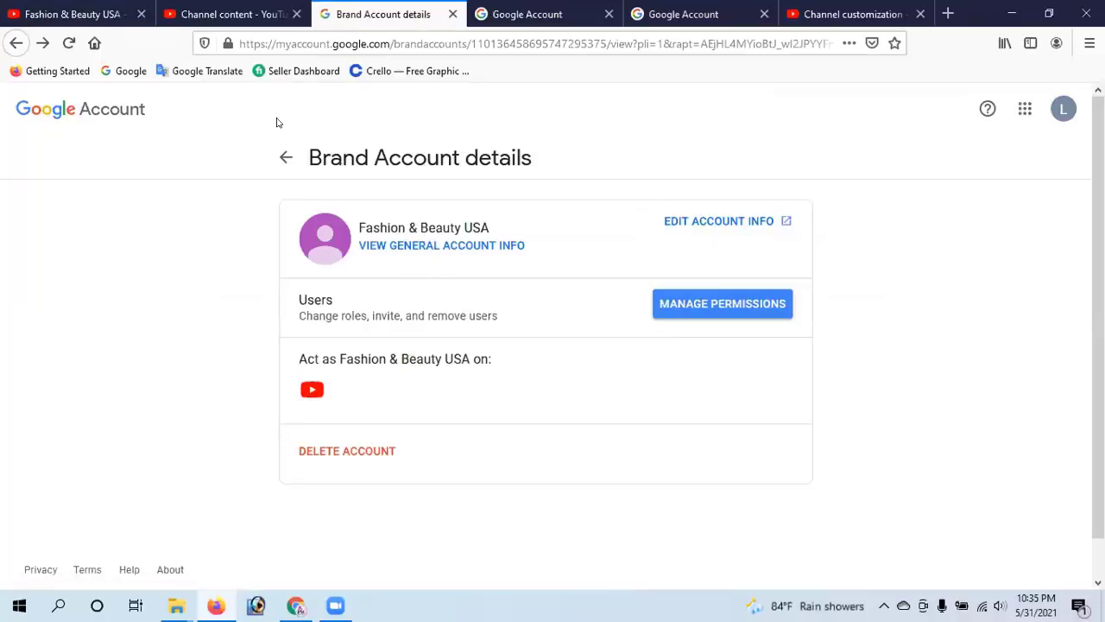
Open the brand account's user permissions list and bring up the Add new users dialog
left_click(707, 305)
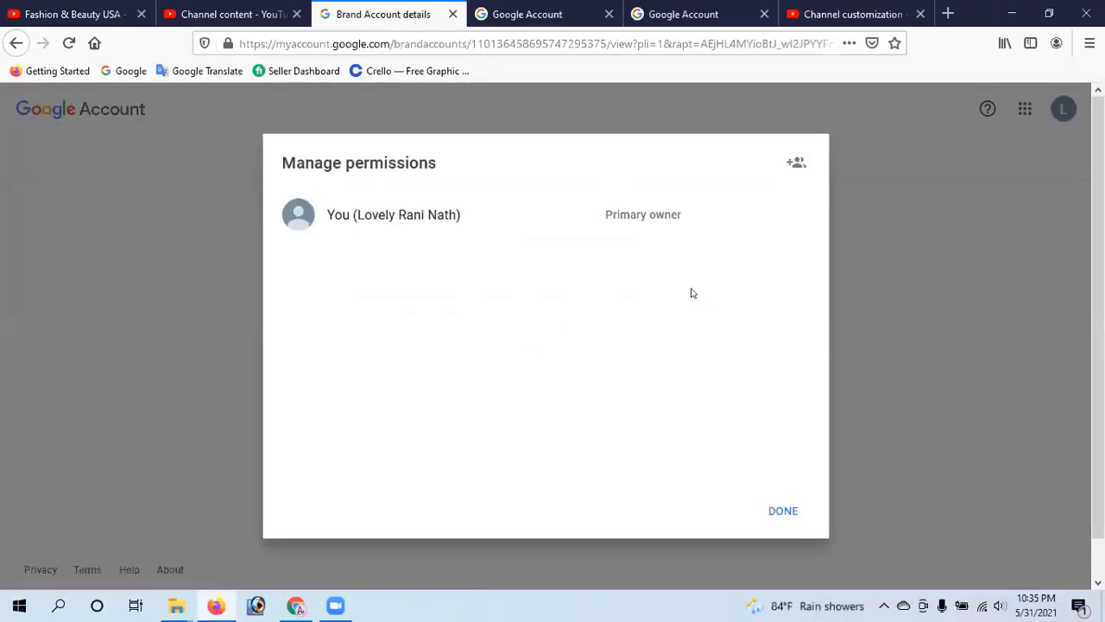
left_click(795, 162)
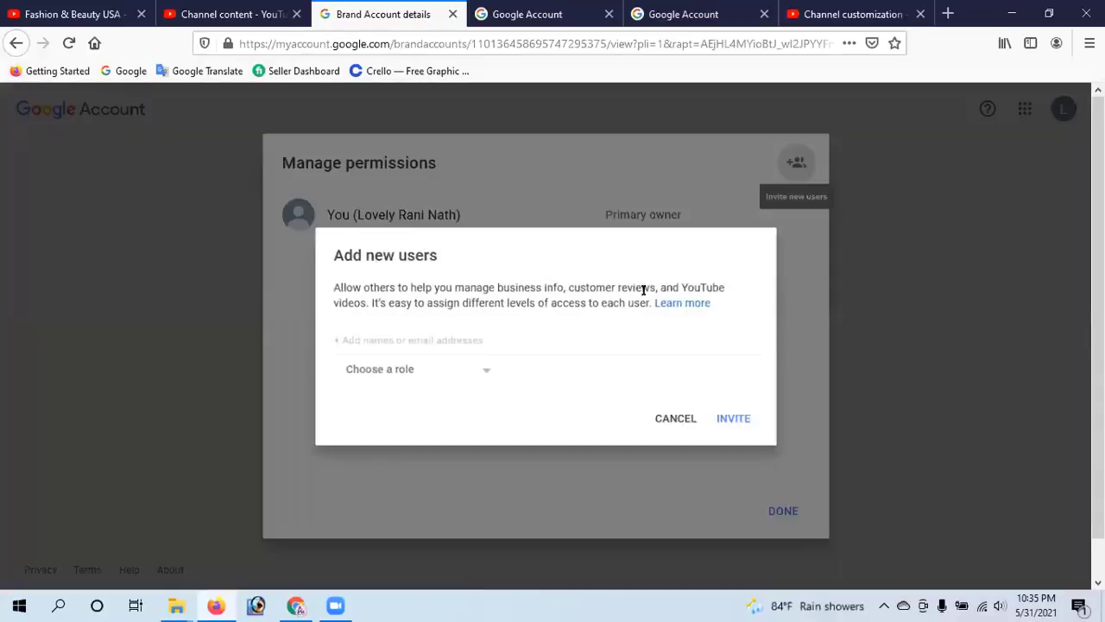
right_click(346, 333)
key("Escape")
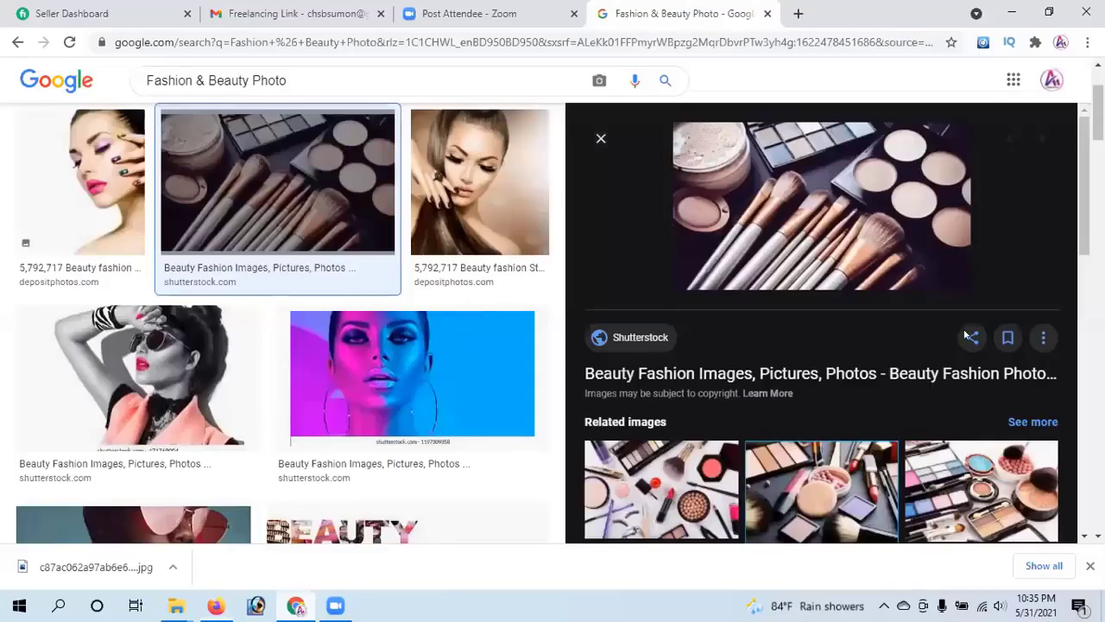
key("ctrl+1")
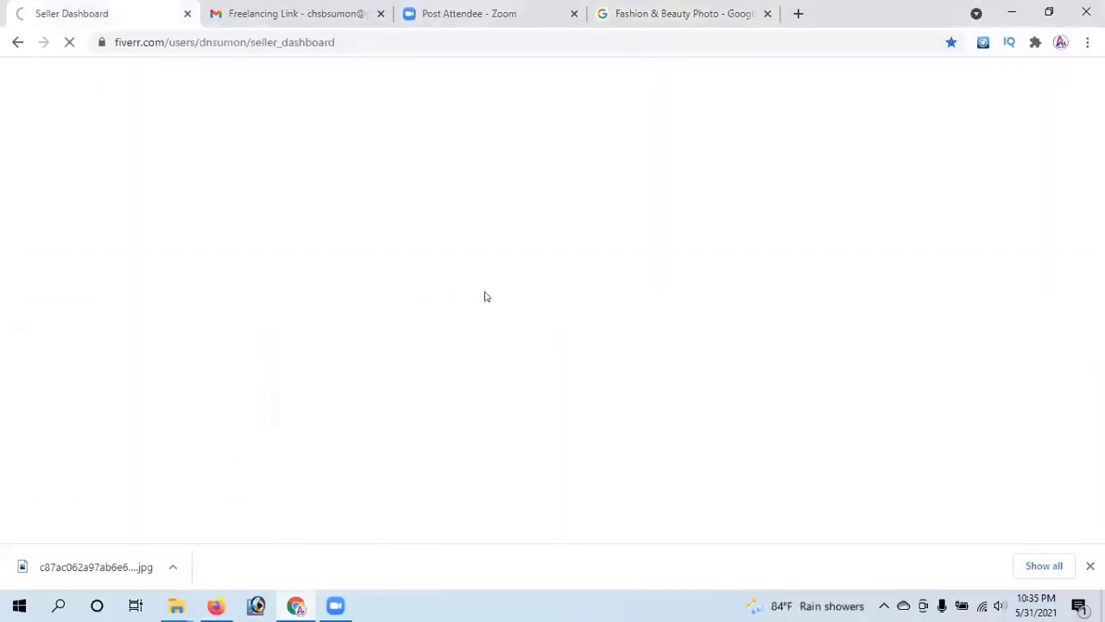
key("alt+Tab")
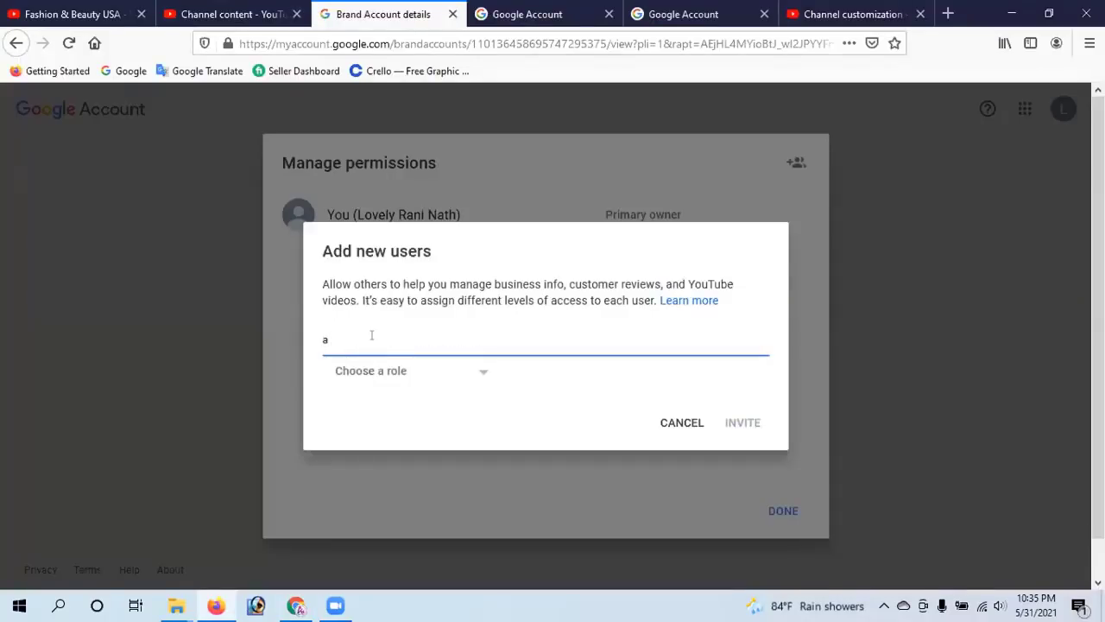
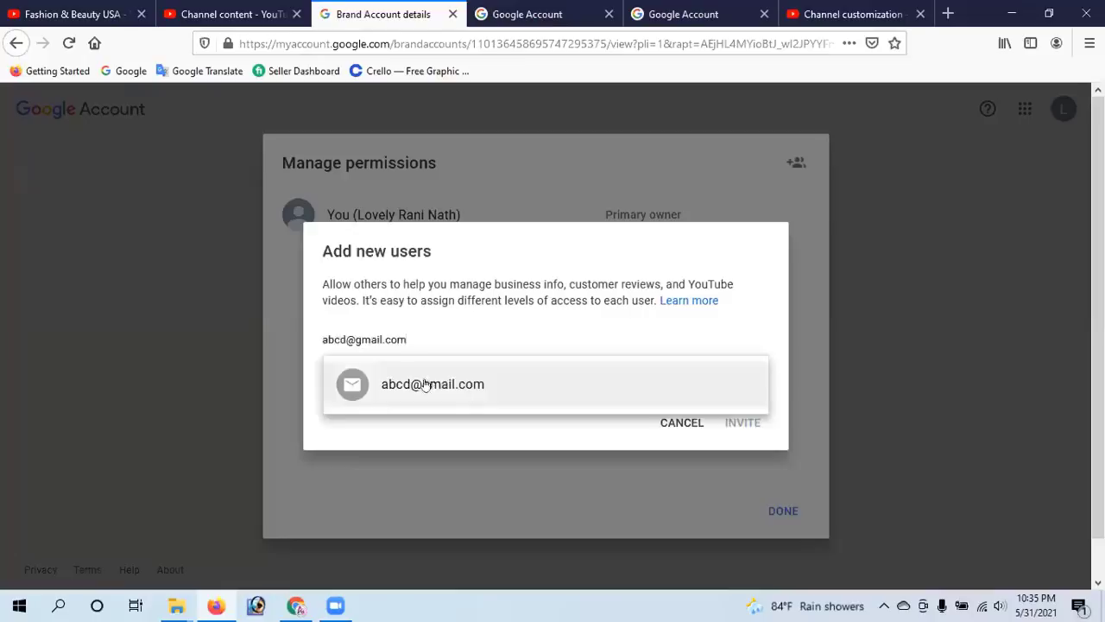
Add the new user's e-mail address as an invitee with the Manager role
left_click(427, 386)
left_click(480, 373)
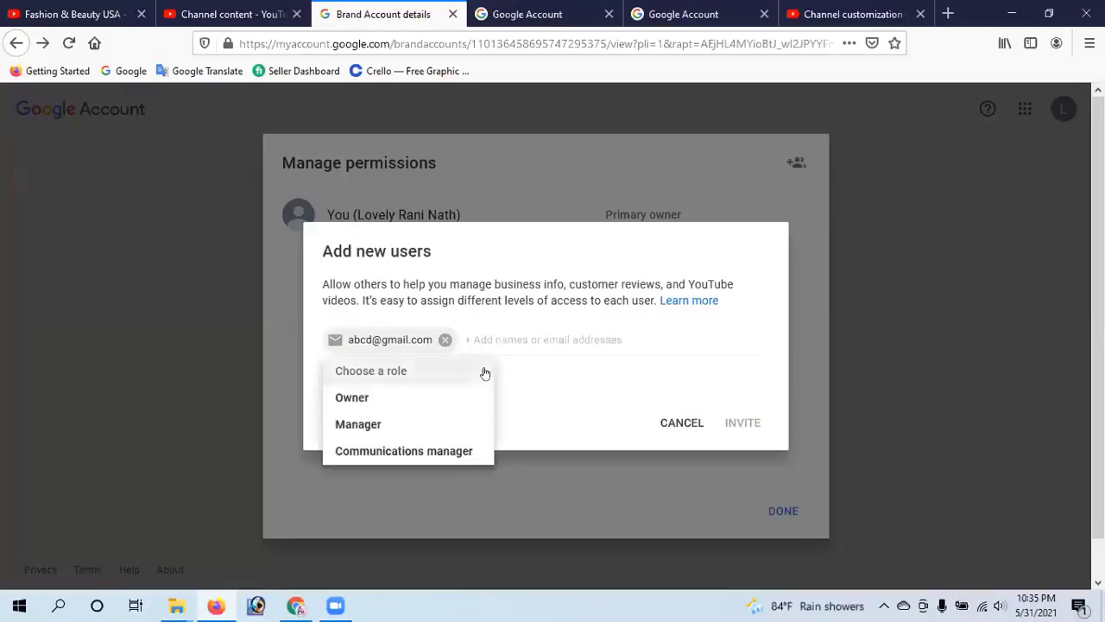
left_click(384, 424)
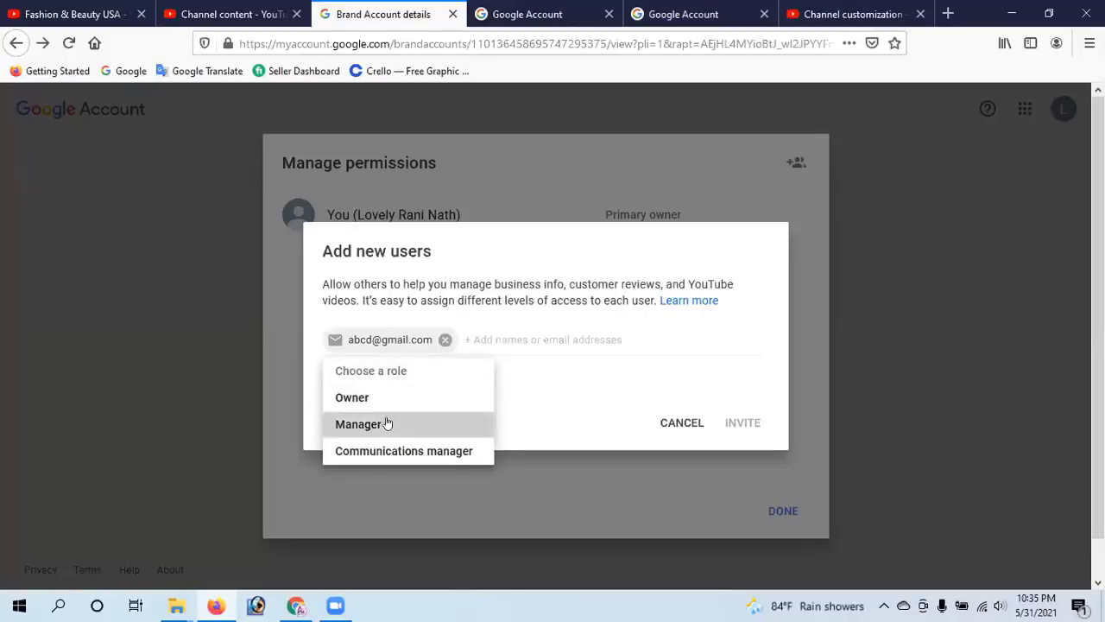